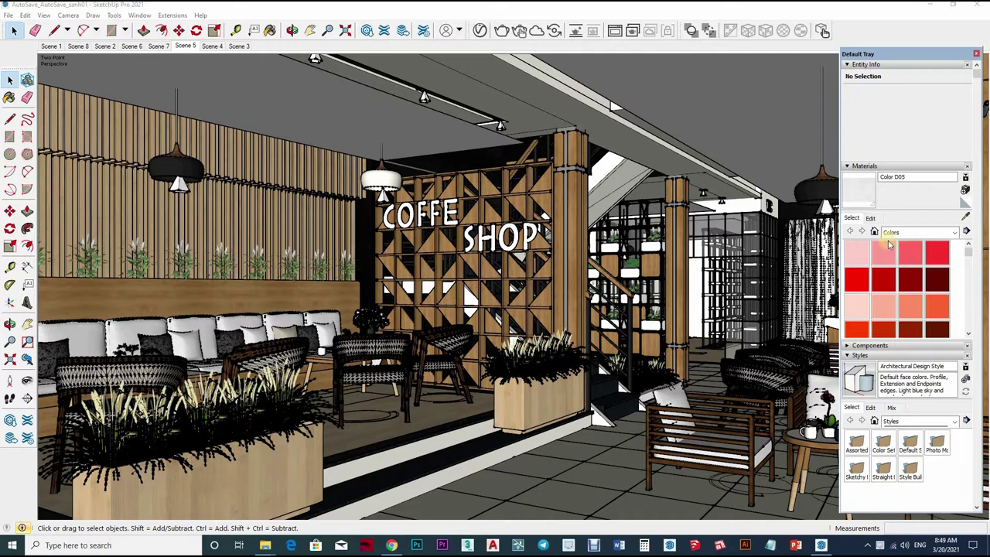
Step: Add a new scene and turn off Profiles and Extension edges in the style
right_click(247, 45)
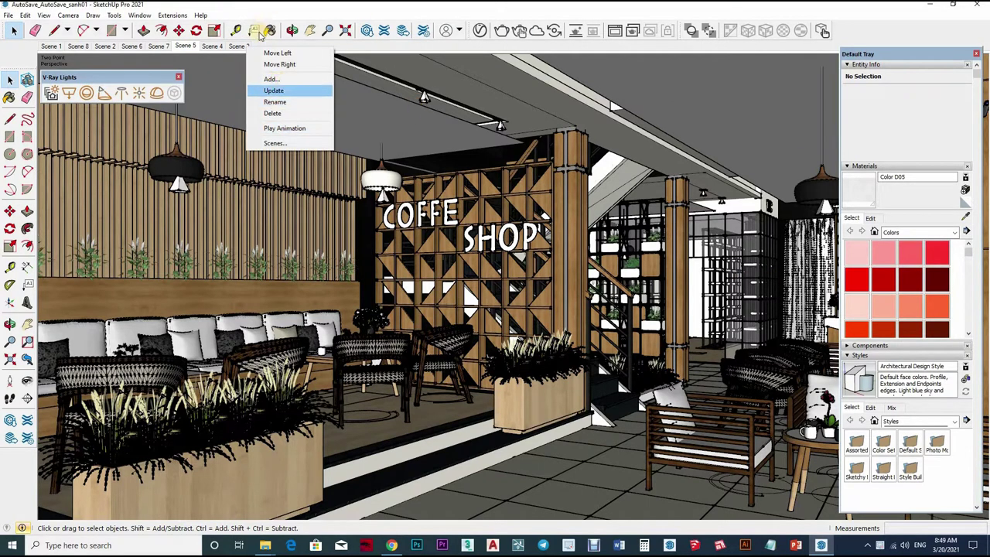
click(271, 79)
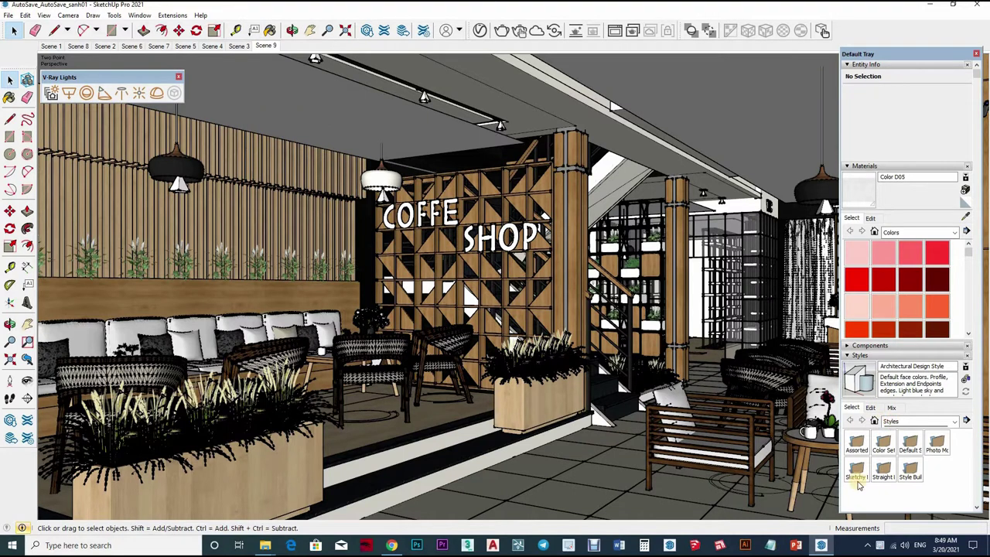
click(870, 407)
click(854, 462)
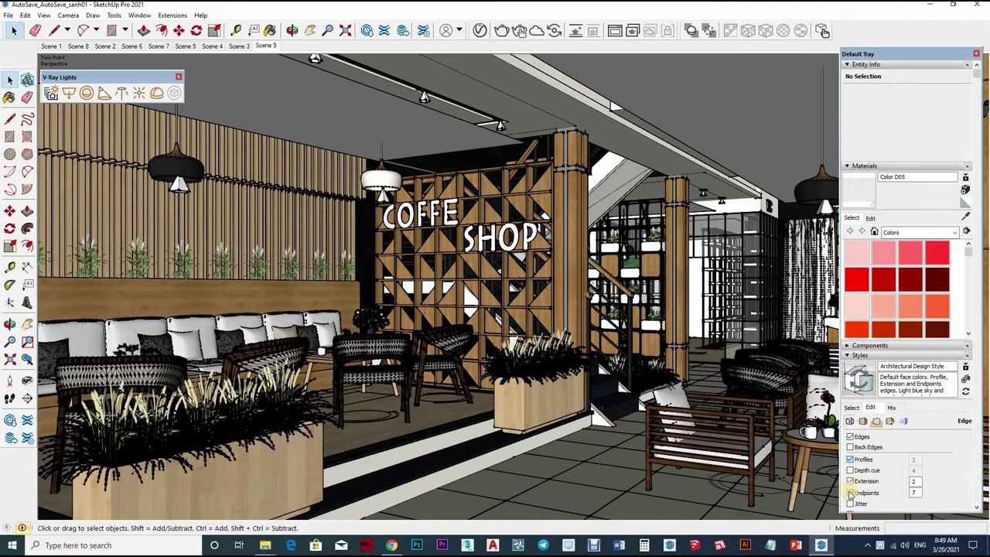
click(851, 482)
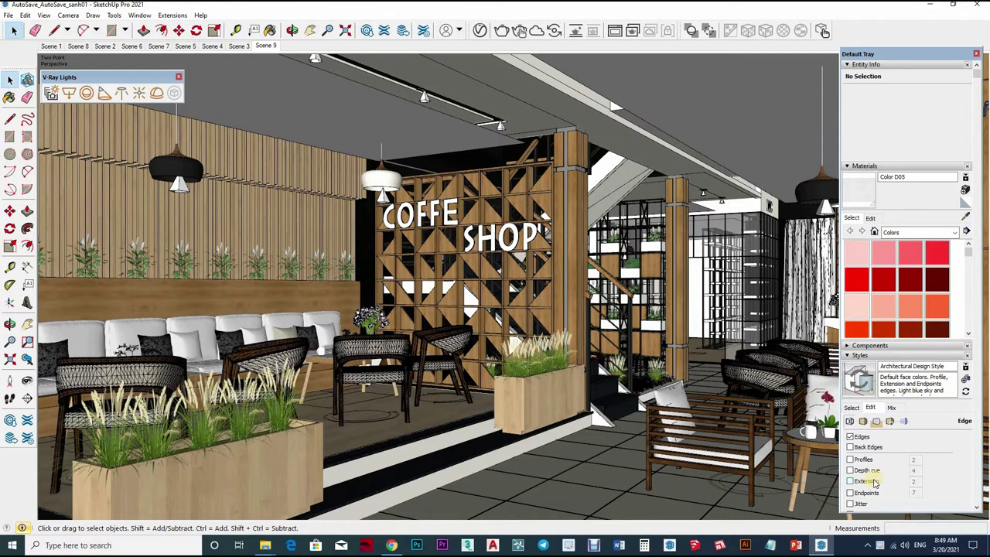
Step: Update Scene 9, saving the edge changes as a new style
scroll(849, 394, down, 3)
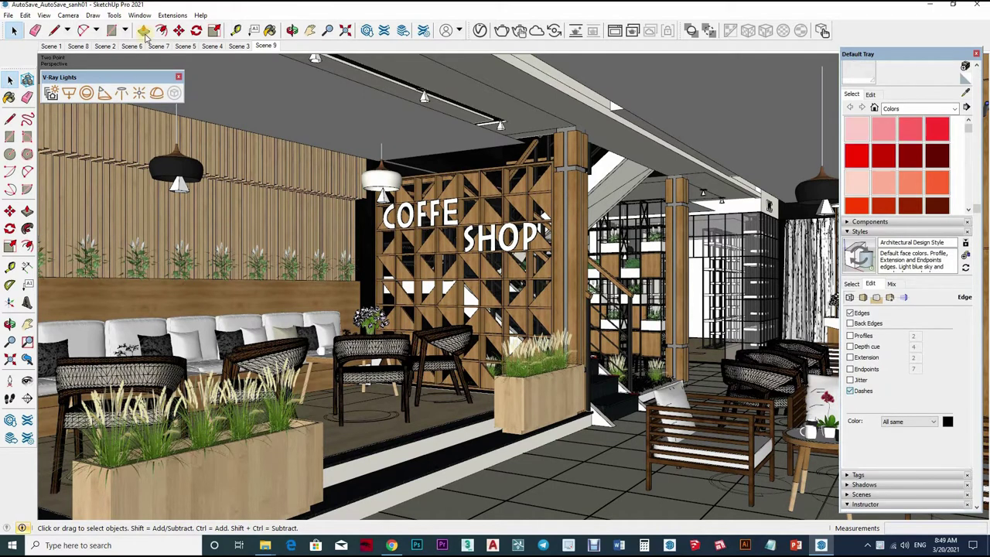
right_click(269, 48)
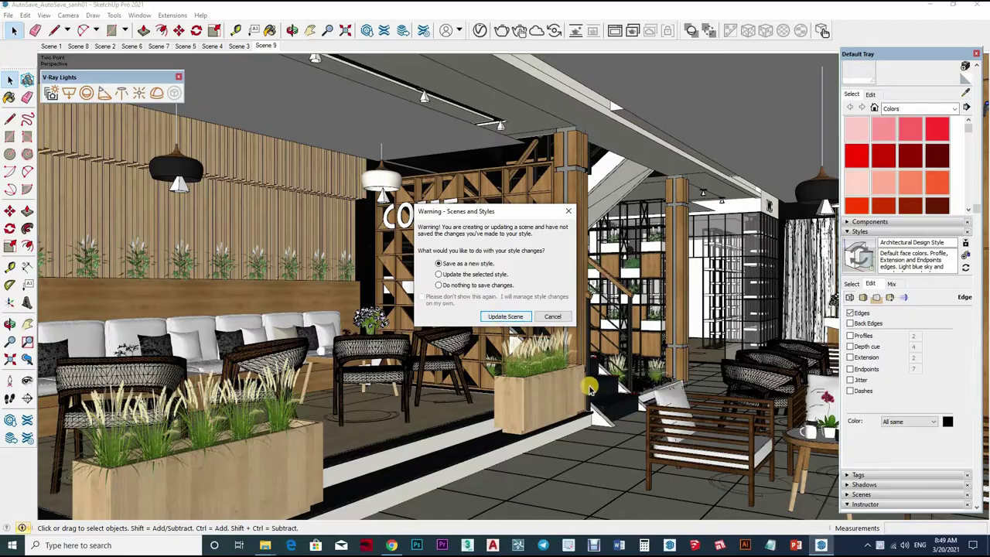
click(499, 317)
mouse_move(499, 317)
middle_down()
mouse_move(589, 353)
mouse_move(480, 29)
middle_up()
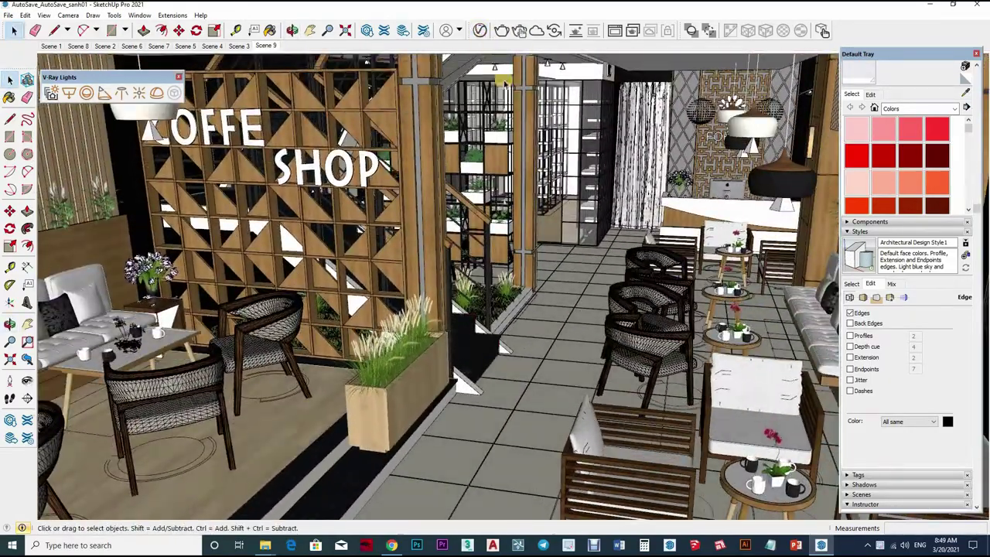
Step: Open the V-Ray Asset Editor, move it aside, and render the current view
click(480, 30)
drag(421, 111, 271, 107)
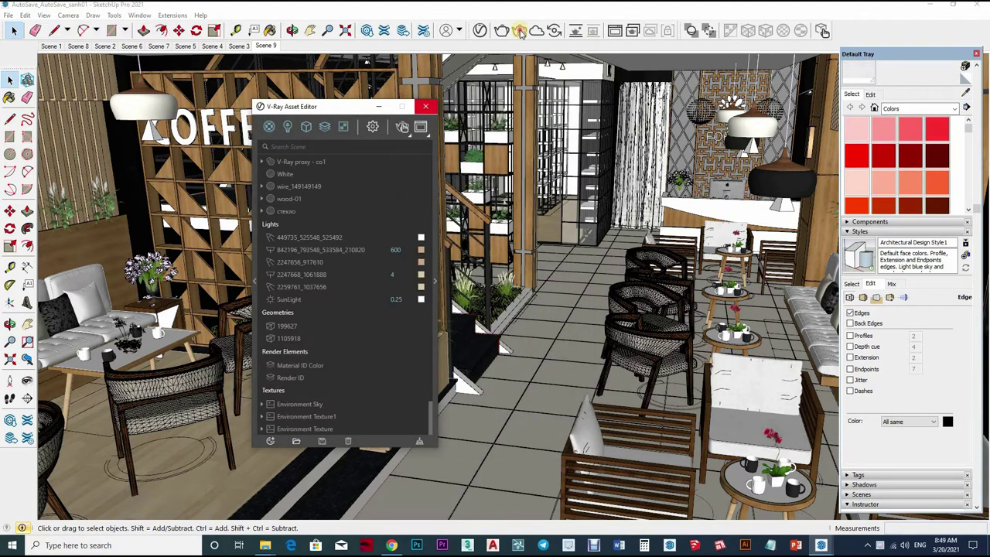
click(425, 106)
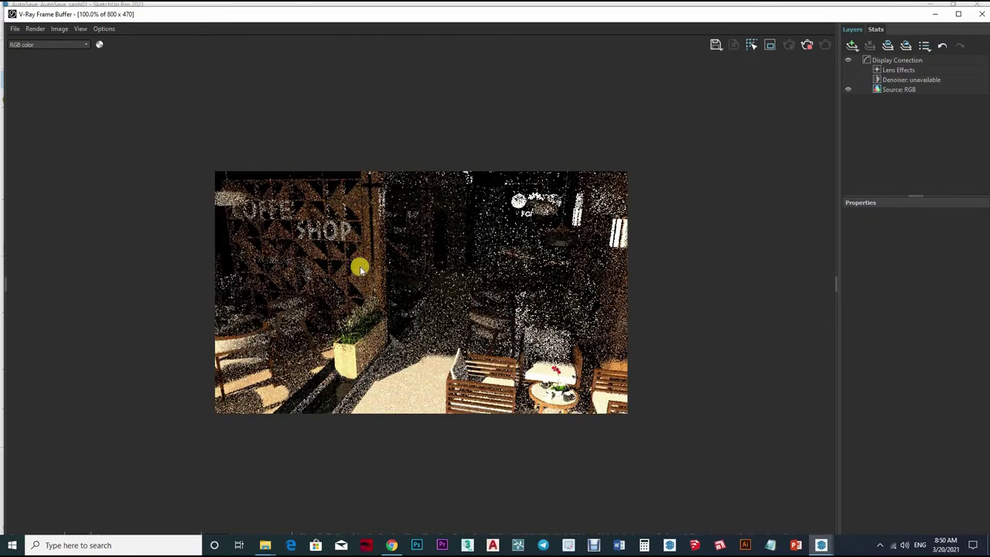
Step: Zoom in to inspect the noisy render, then close the frame buffer
scroll(359, 268, up, 3)
scroll(225, 247, down, 1)
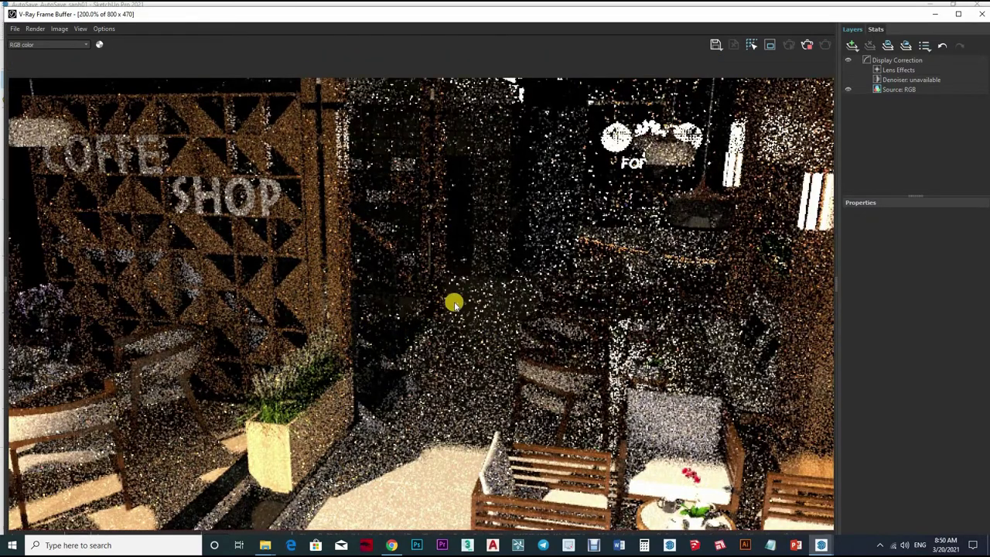
scroll(440, 274, down, 1)
scroll(501, 325, down, 2)
scroll(502, 325, up, 2)
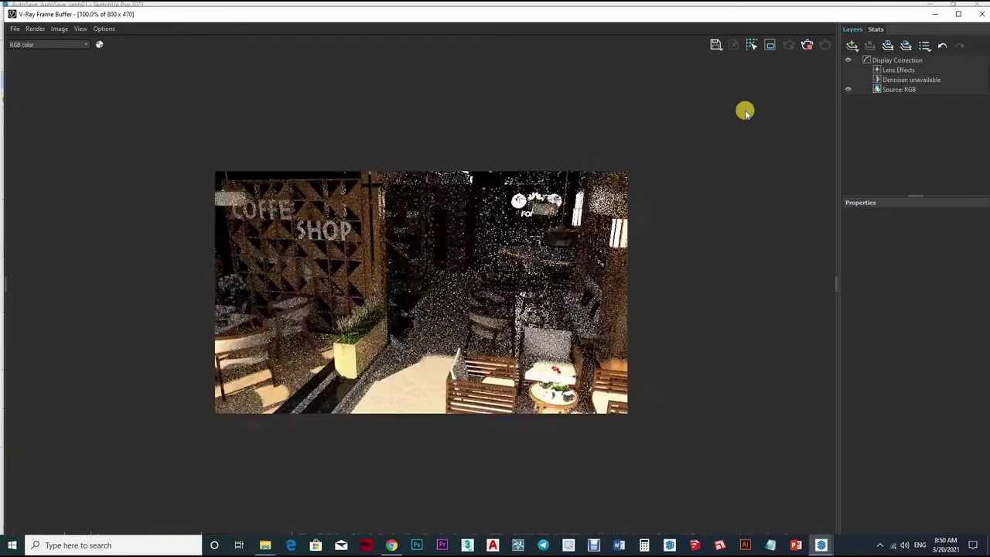
click(982, 21)
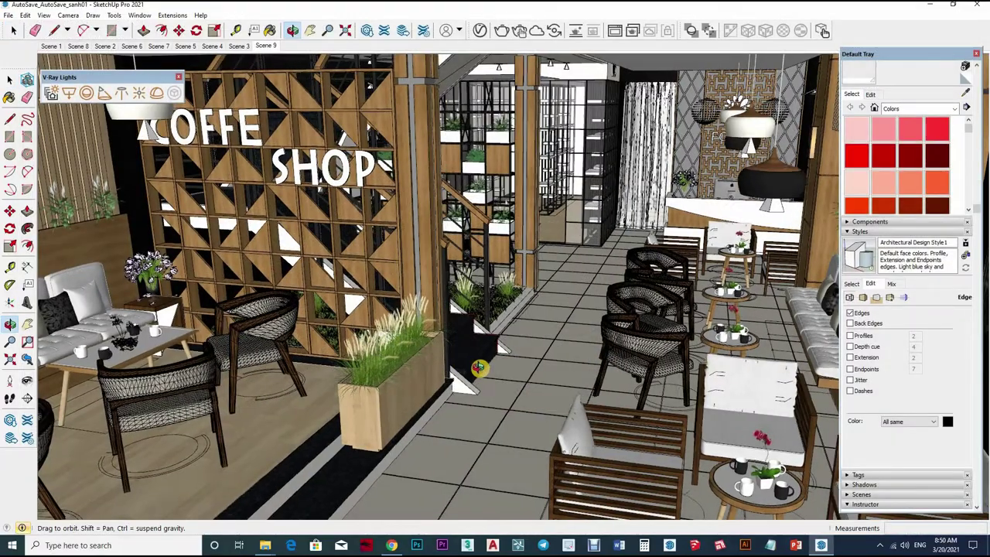
Step: Sample the chair wood and set its reflection to light grey with glossiness 0.8
drag(478, 367, 506, 358)
key(space)
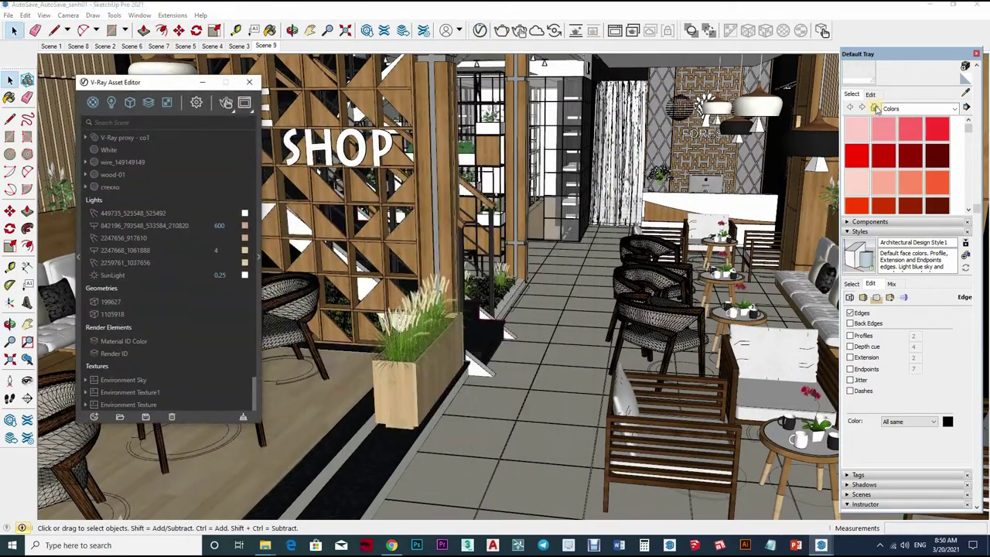
key(b)
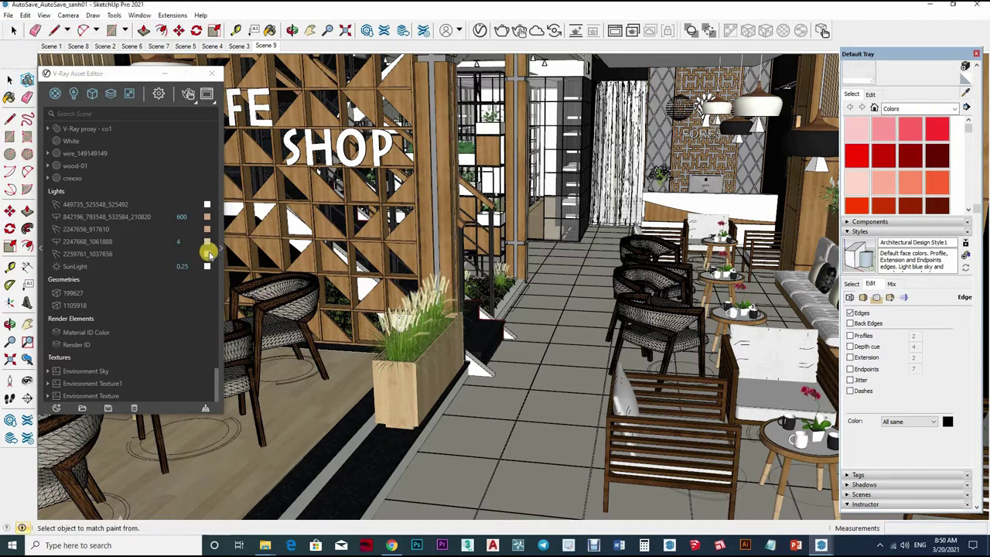
click(221, 246)
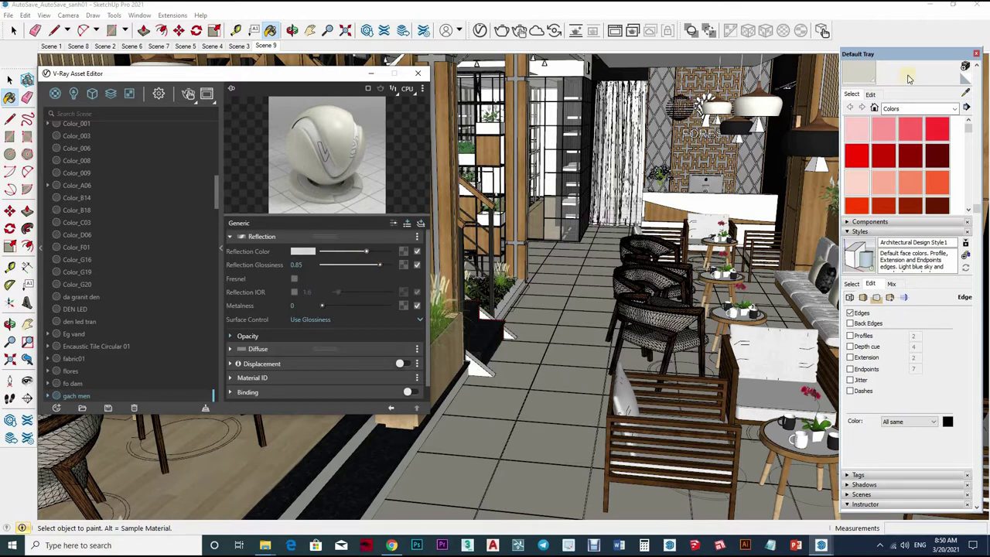
click(969, 138)
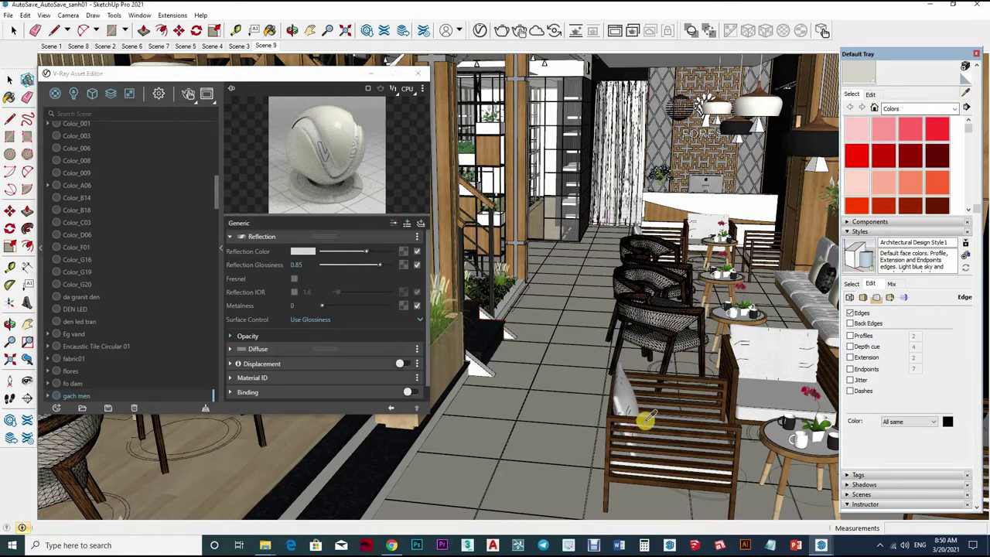
drag(366, 251, 379, 252)
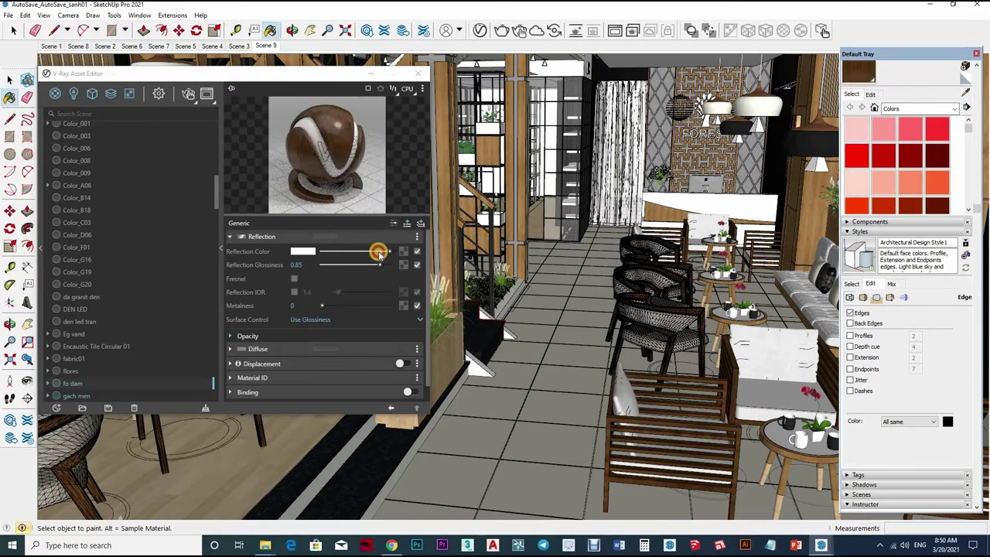
click(375, 262)
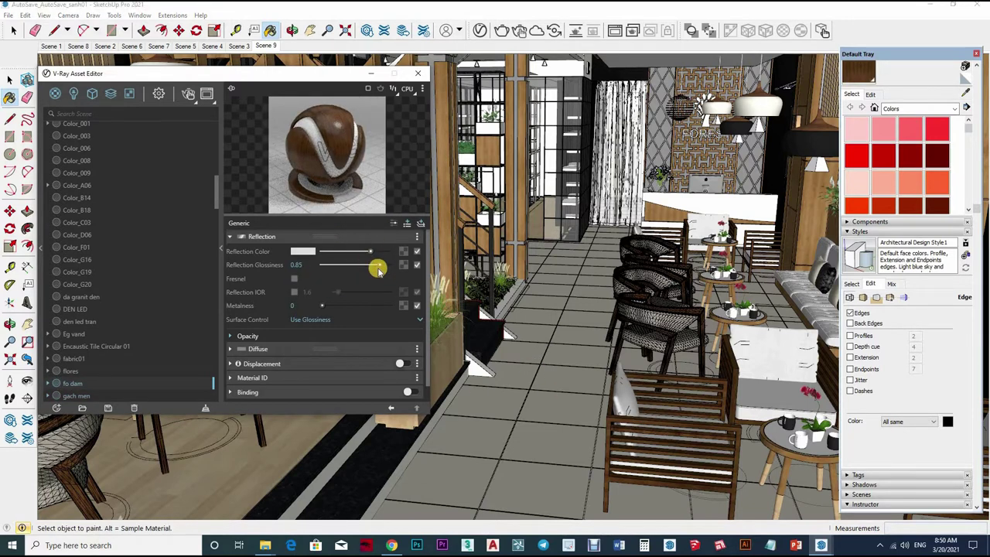
click(377, 267)
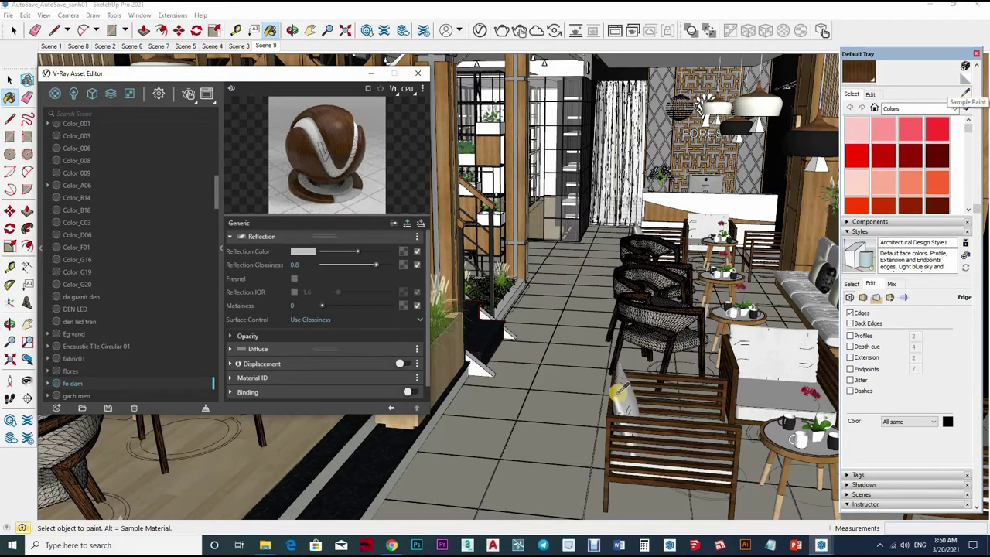
Step: Give Material2 a Reflective Coat layer with glossiness 0 and Fresnel enabled
alt+click(643, 393)
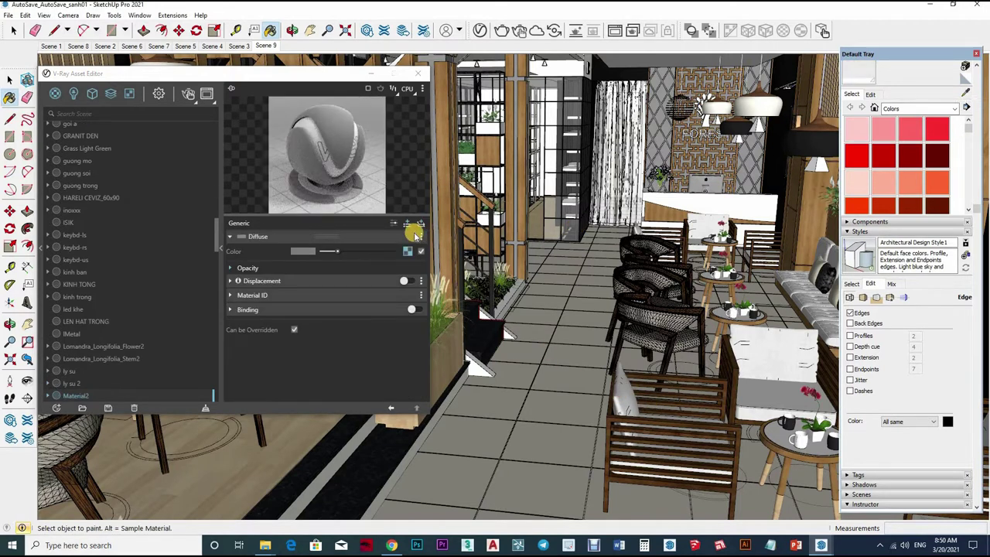
click(392, 224)
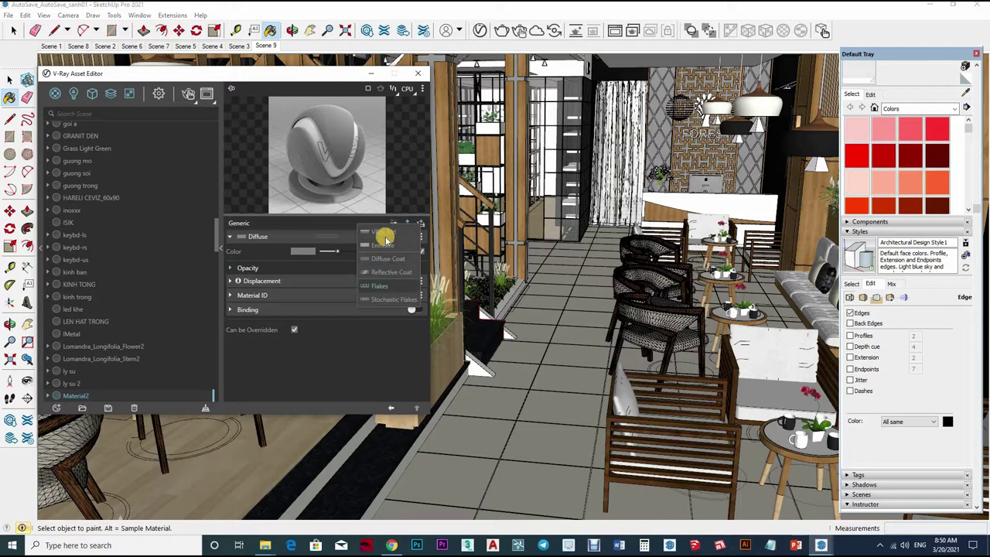
click(385, 255)
click(273, 256)
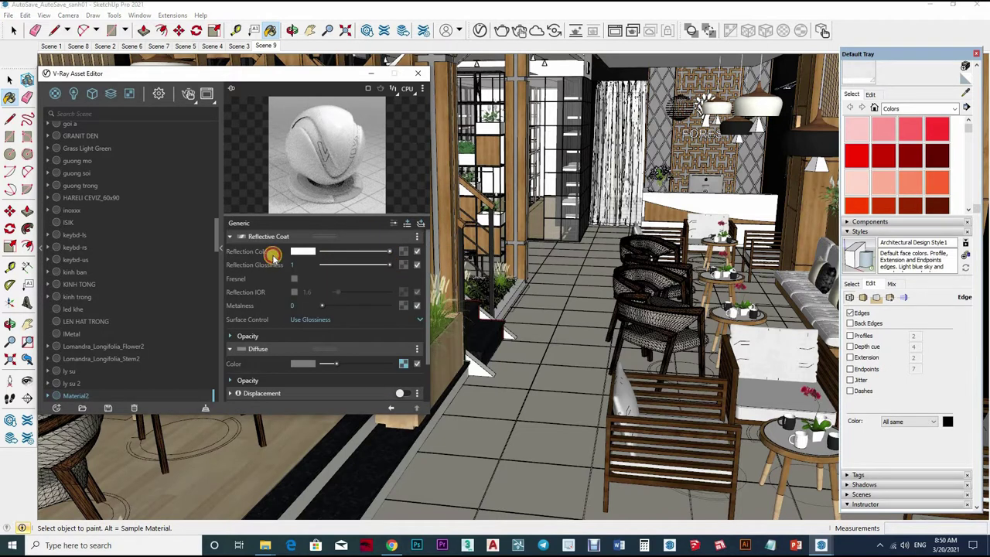
drag(387, 265, 298, 279)
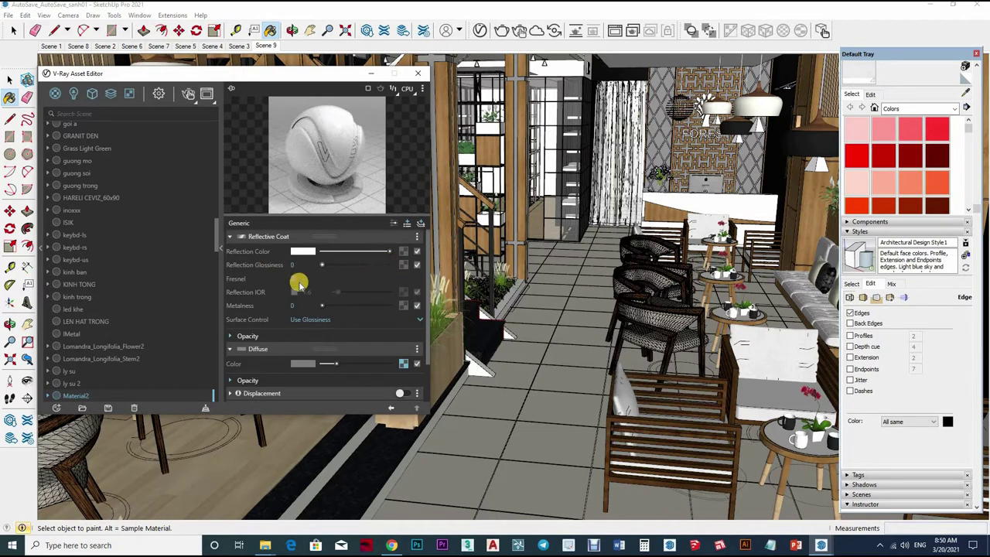
click(358, 282)
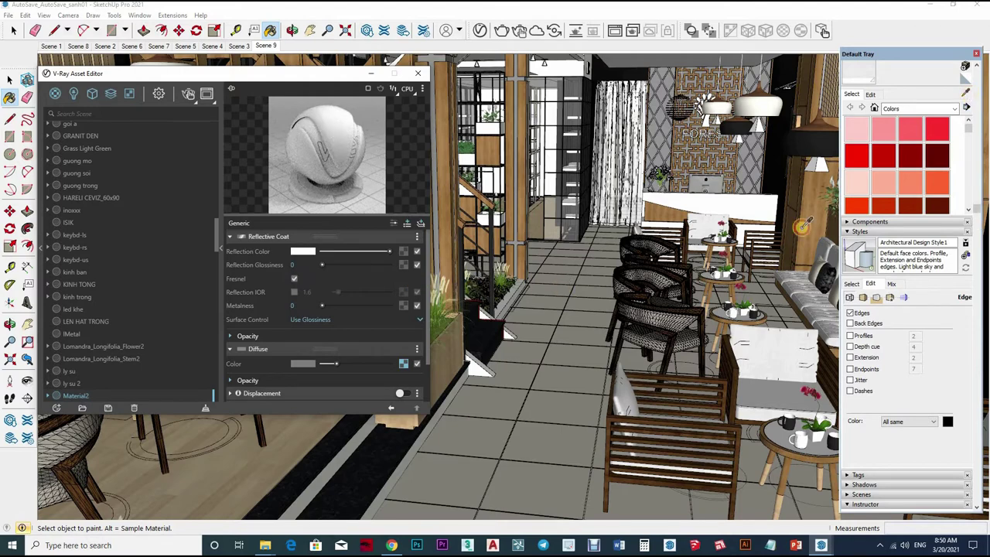
mouse_move(592, 354)
middle_down()
mouse_move(626, 412)
mouse_move(662, 354)
middle_up()
alt+click(662, 353)
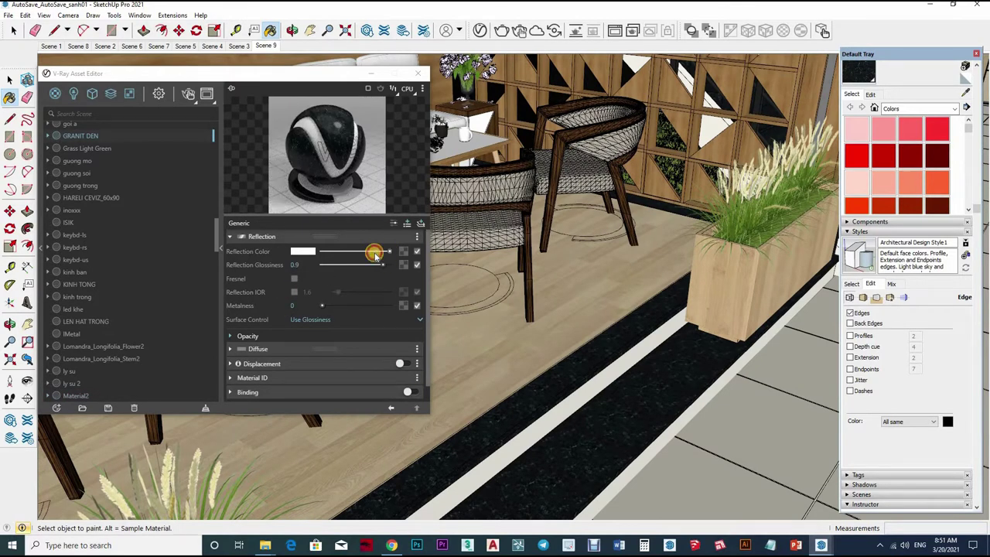
Step: Set GRANIT DEN's reflection colour to light grey and the planter wood's to white
drag(385, 266, 373, 252)
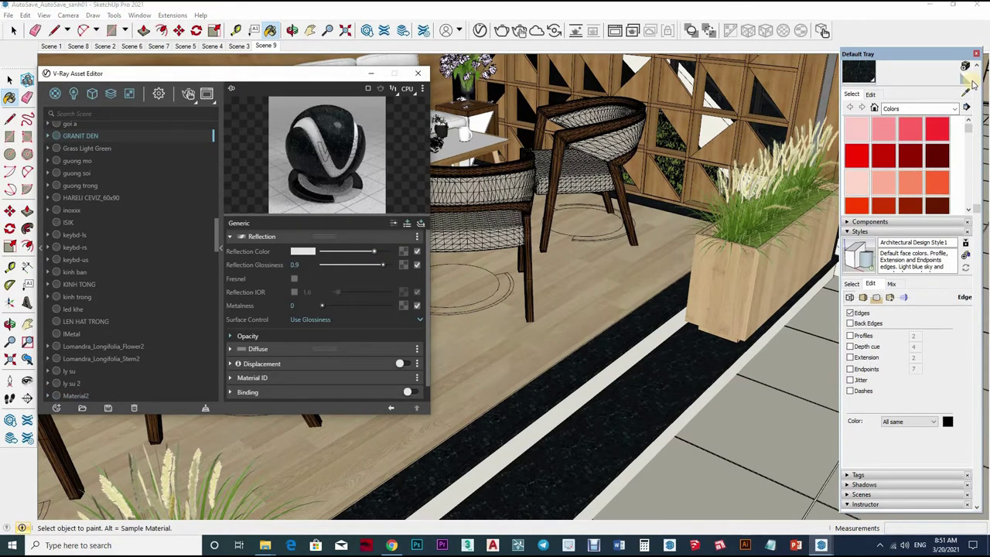
alt+click(720, 268)
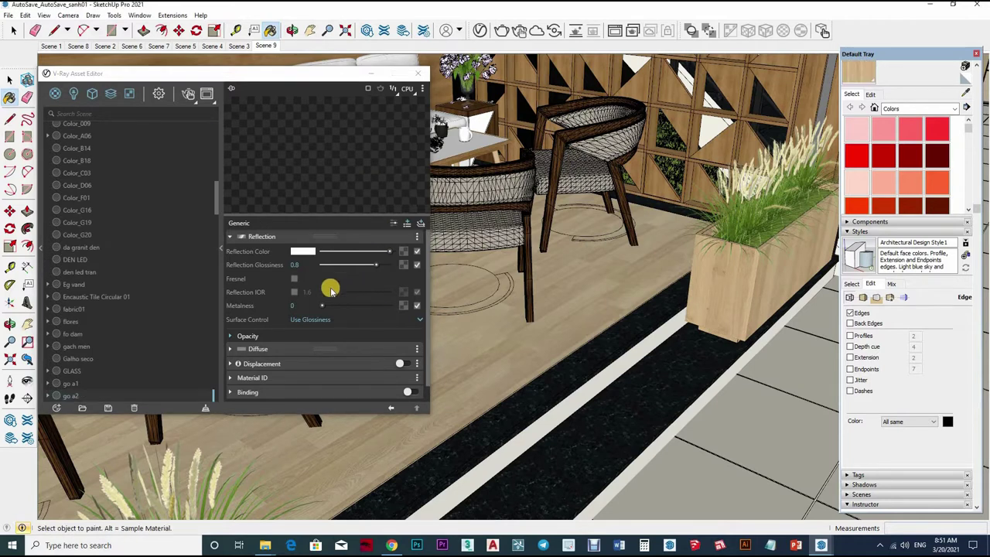
mouse_move(373, 255)
mouse_down()
mouse_move(388, 253)
mouse_move(373, 252)
mouse_up()
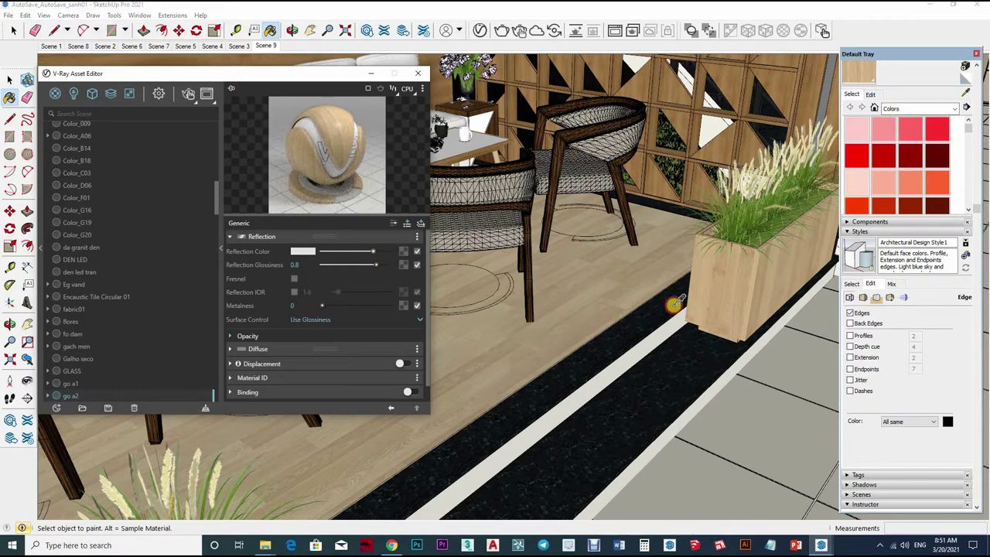
Step: Add a Reflective Coat layer with glossiness 0 to the fabric01 upholstery material
mouse_move(619, 258)
alt+middle_down()
mouse_move(647, 232)
mouse_move(433, 258)
alt+middle_up()
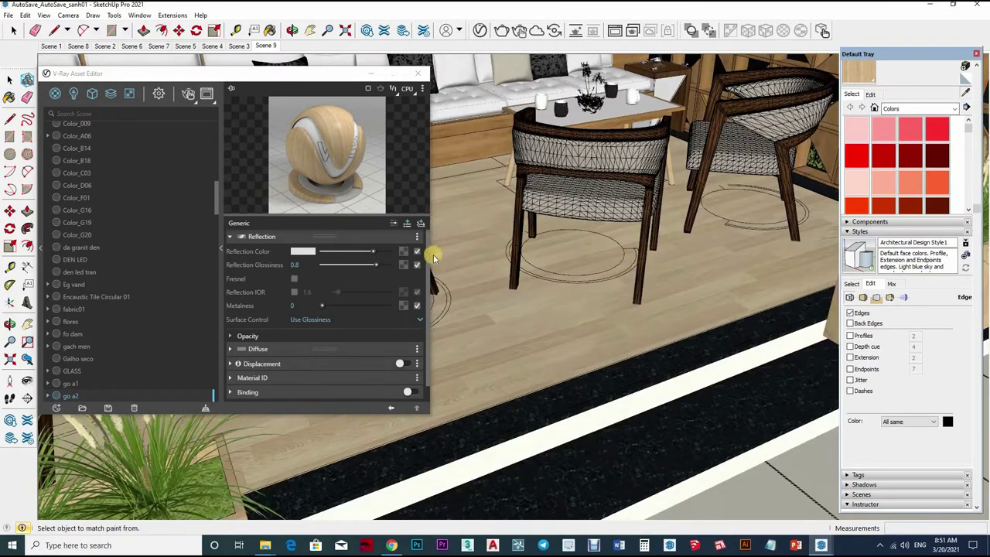
alt+click(667, 158)
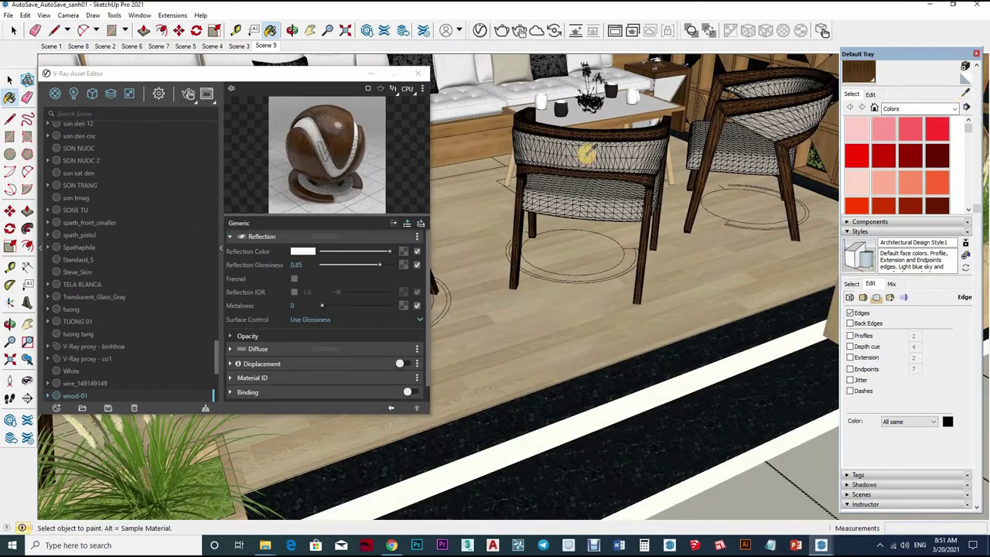
alt+click(599, 159)
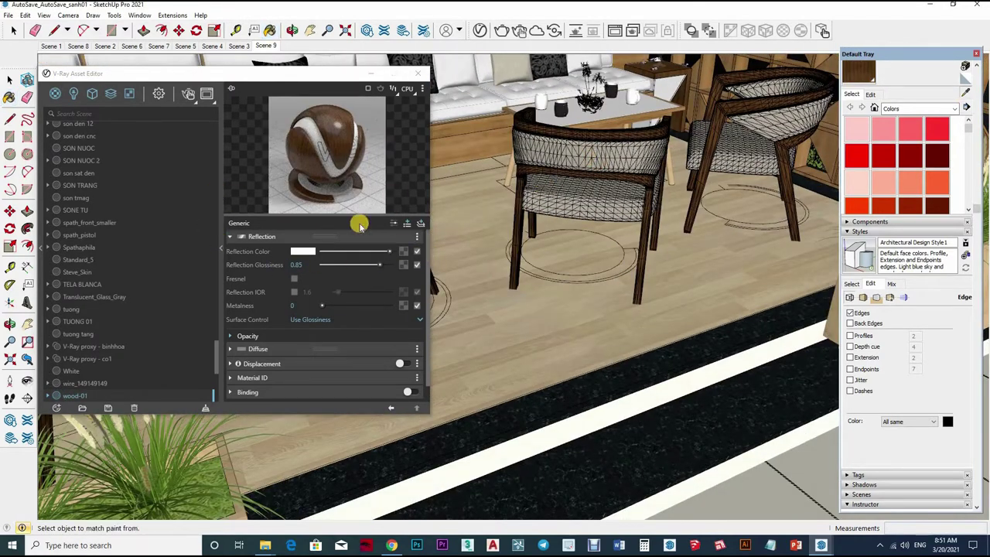
click(406, 223)
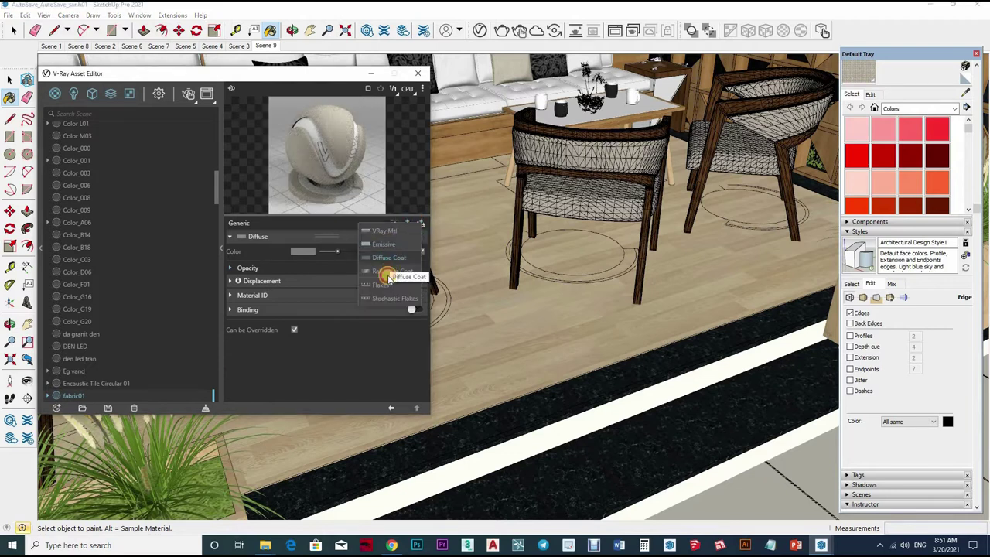
click(390, 270)
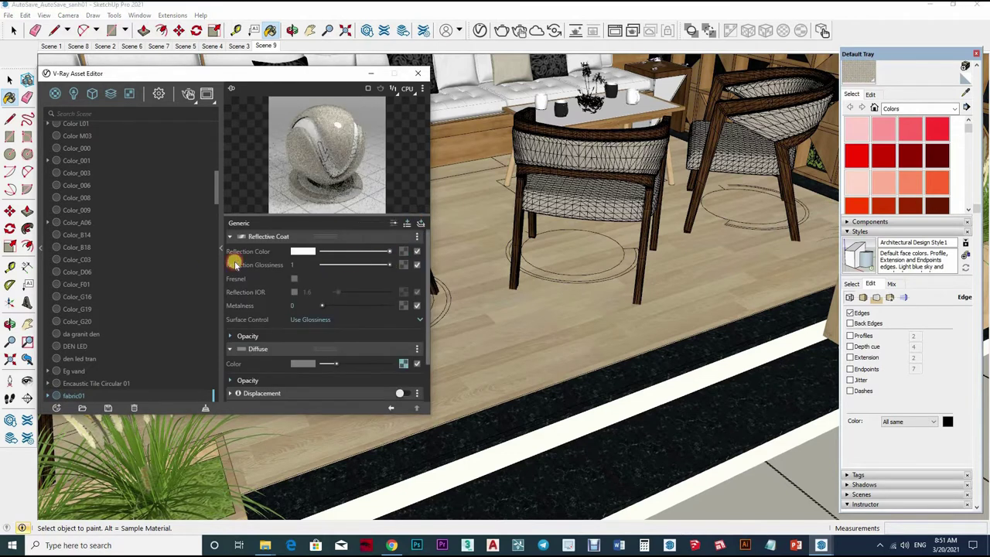
drag(292, 264, 294, 282)
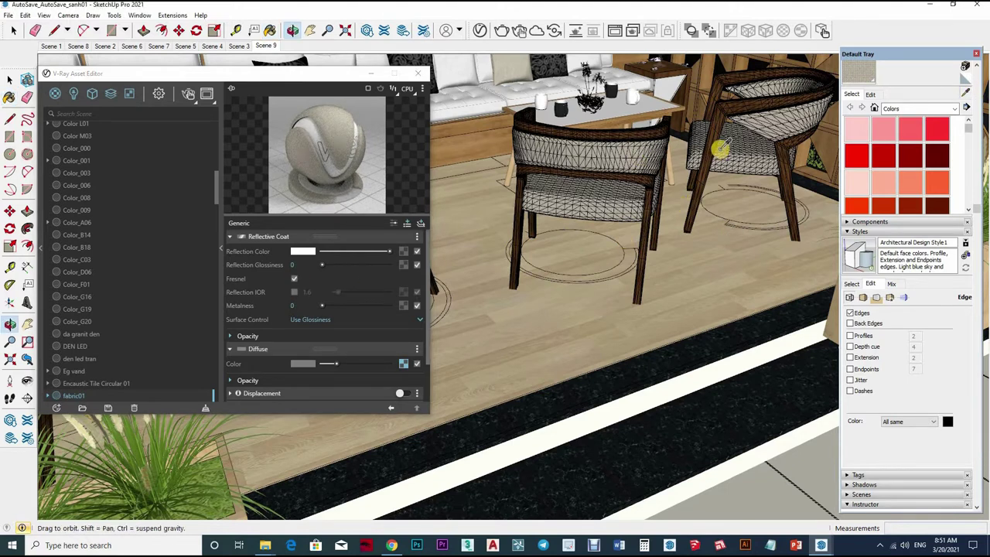
Step: Raise SON TRANG's reflection glossiness to 0.9 and sample the ly su 2 material
mouse_move(718, 147)
middle_down()
mouse_move(672, 182)
mouse_move(633, 193)
middle_up()
alt+click(634, 193)
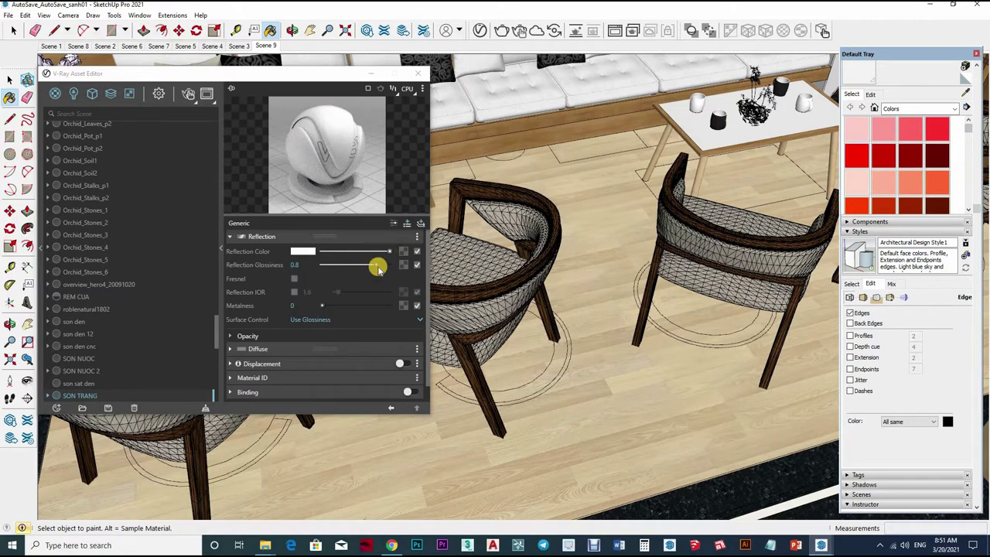
drag(377, 266, 382, 264)
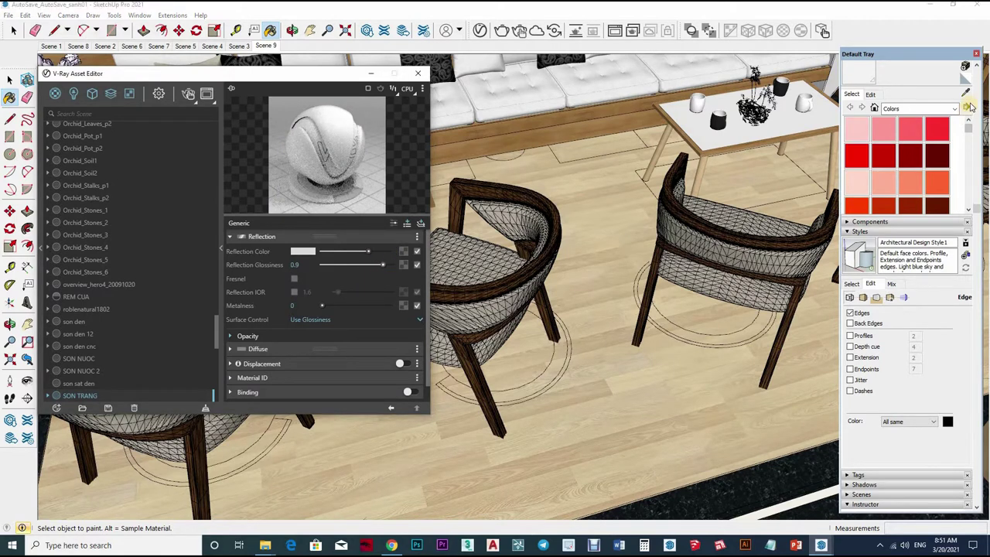
click(954, 80)
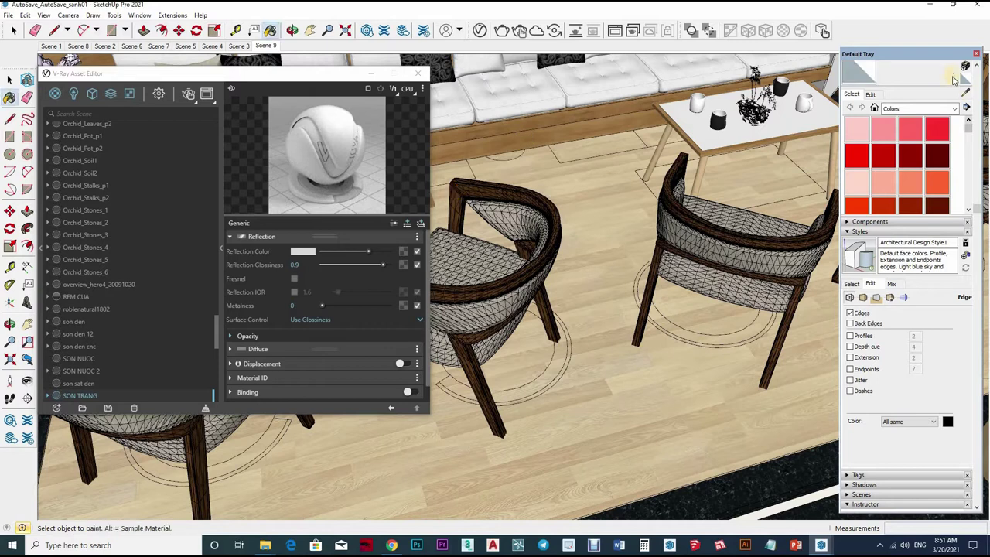
alt+click(782, 87)
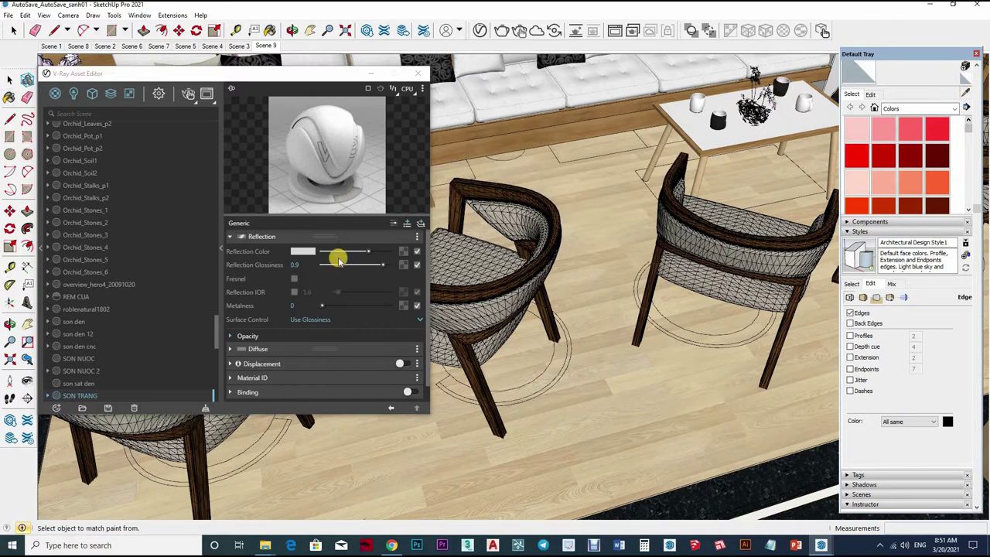
drag(335, 256, 386, 253)
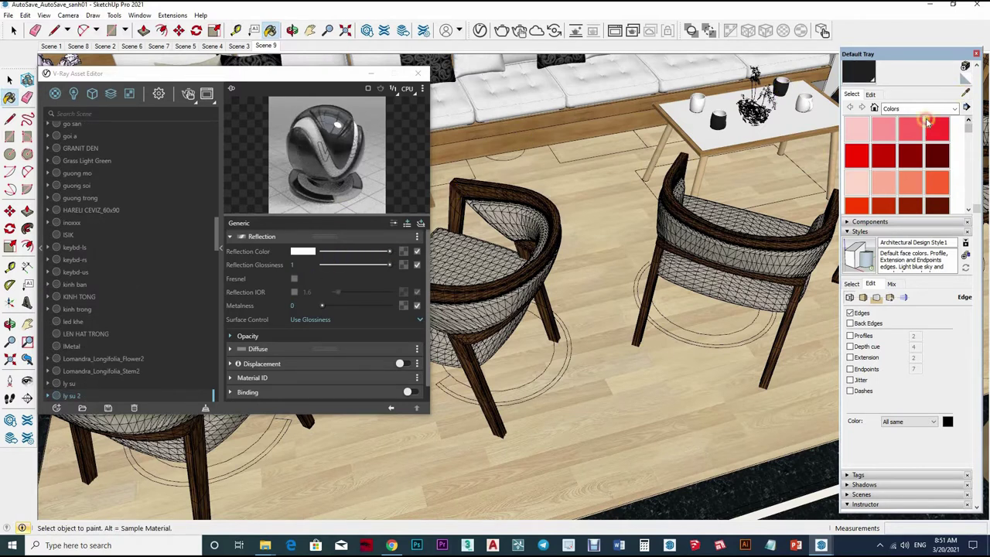
middle_drag(718, 188, 315, 273)
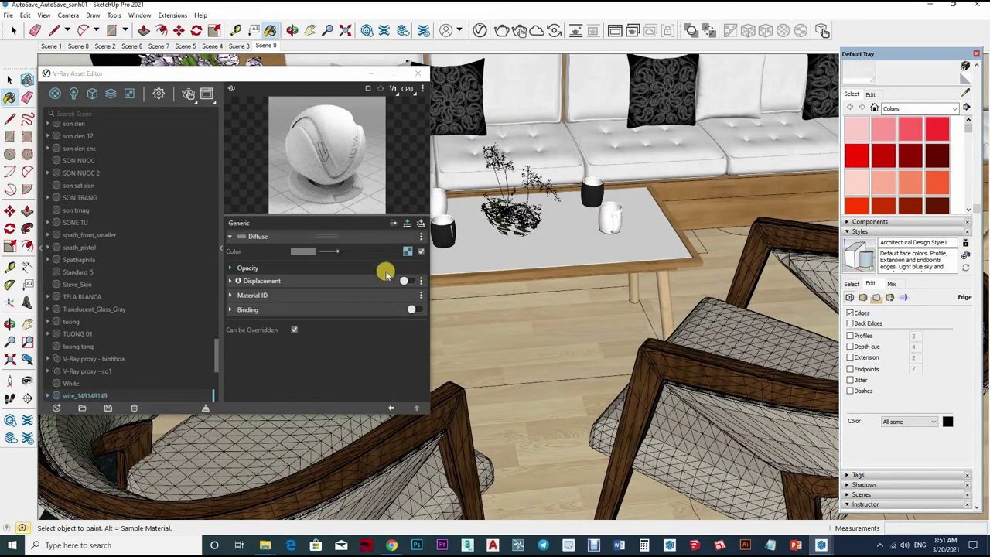
Step: Add a Reflective Coat with lowered glossiness and Fresnel on to wire_149149149
right_click(386, 273)
click(388, 245)
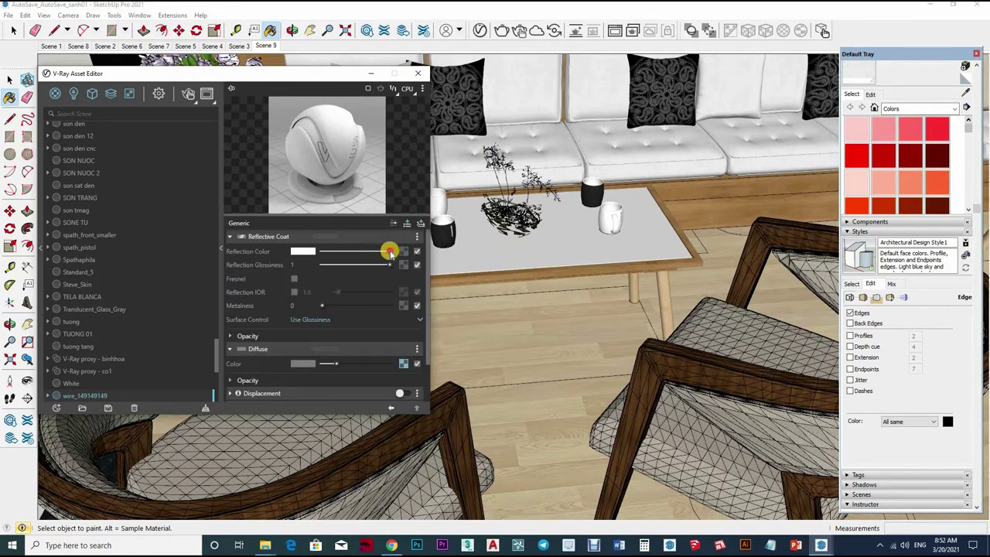
drag(389, 264, 386, 265)
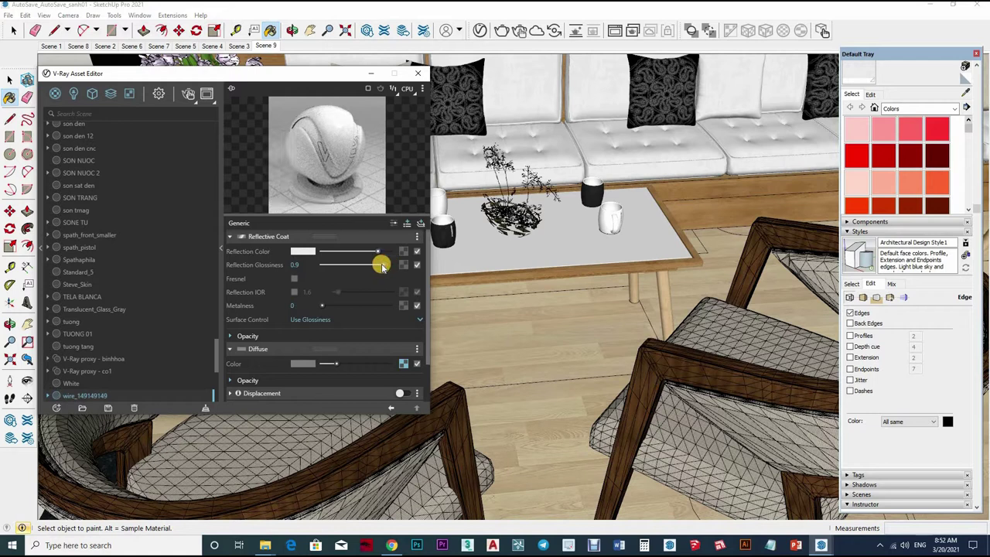
click(294, 280)
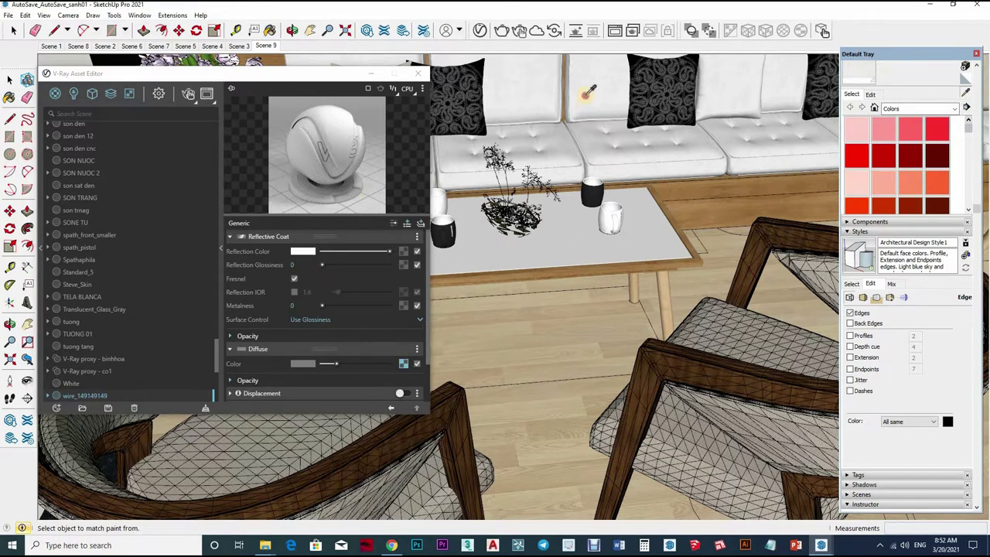
Step: Add a Reflective Coat with Fresnel on to Material33
middle_drag(585, 88, 342, 225)
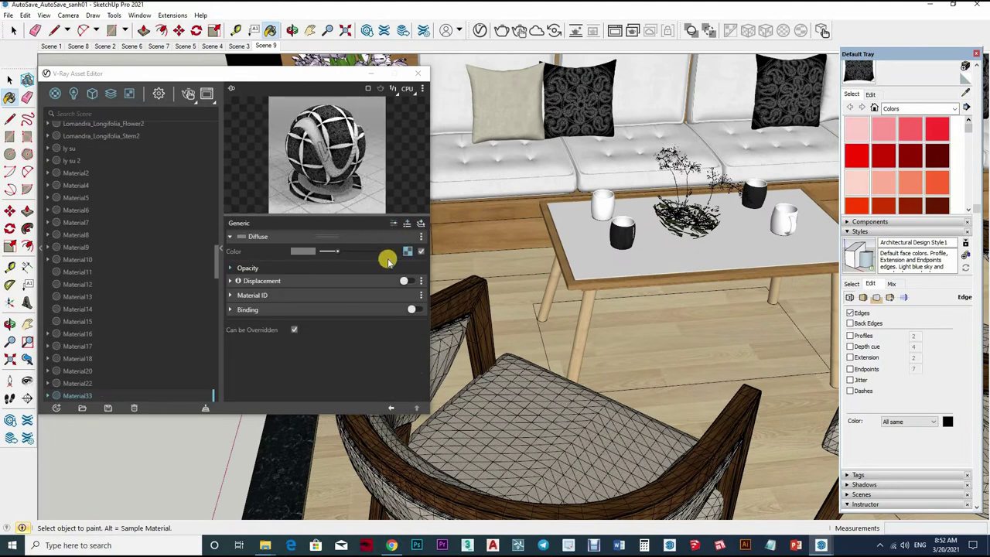
click(407, 223)
click(391, 270)
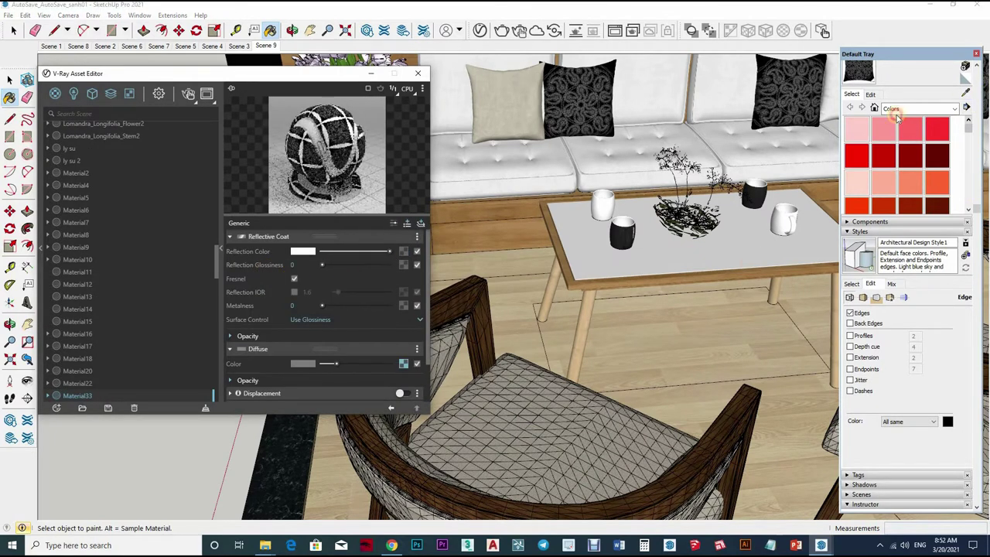
click(293, 278)
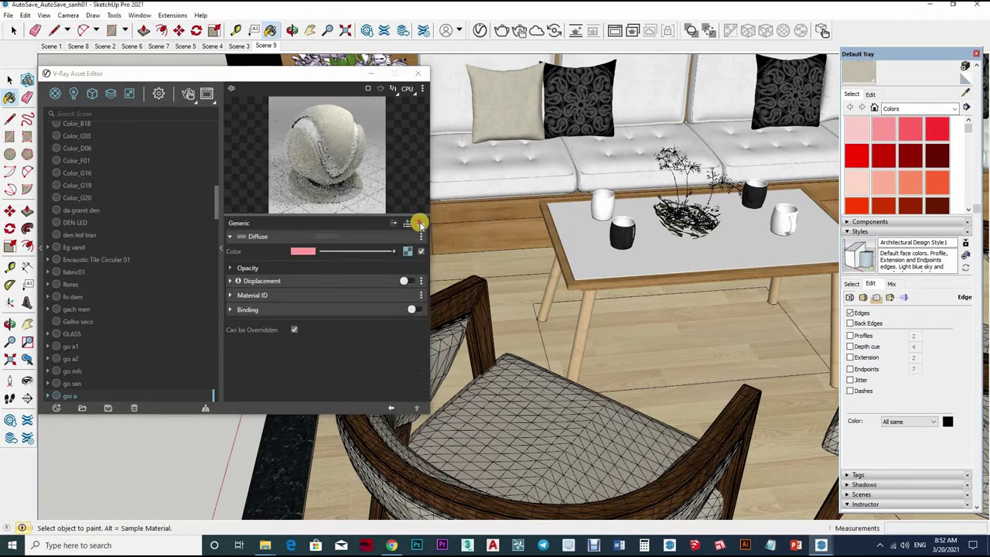
Step: Add a Reflective Coat layer to the pink go a material
right_click(384, 273)
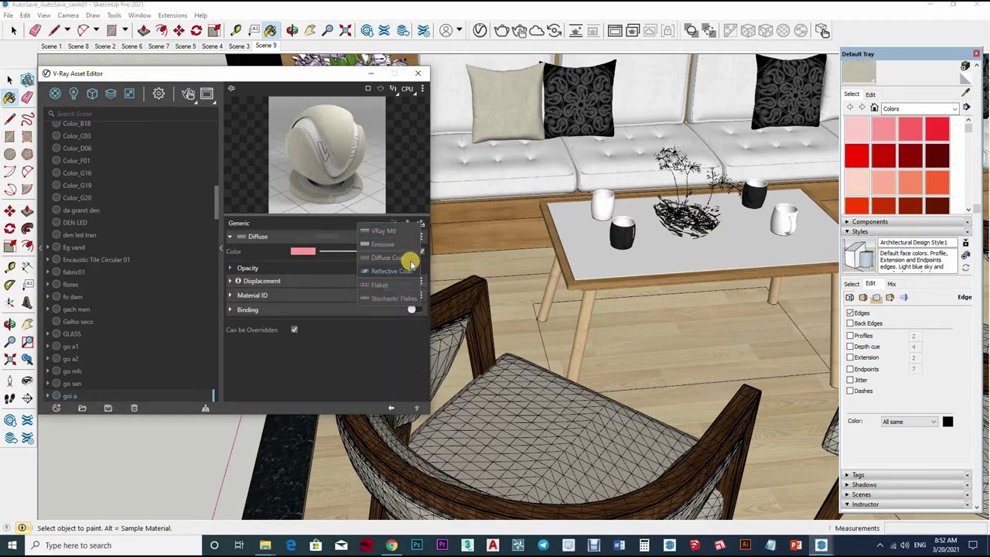
click(410, 266)
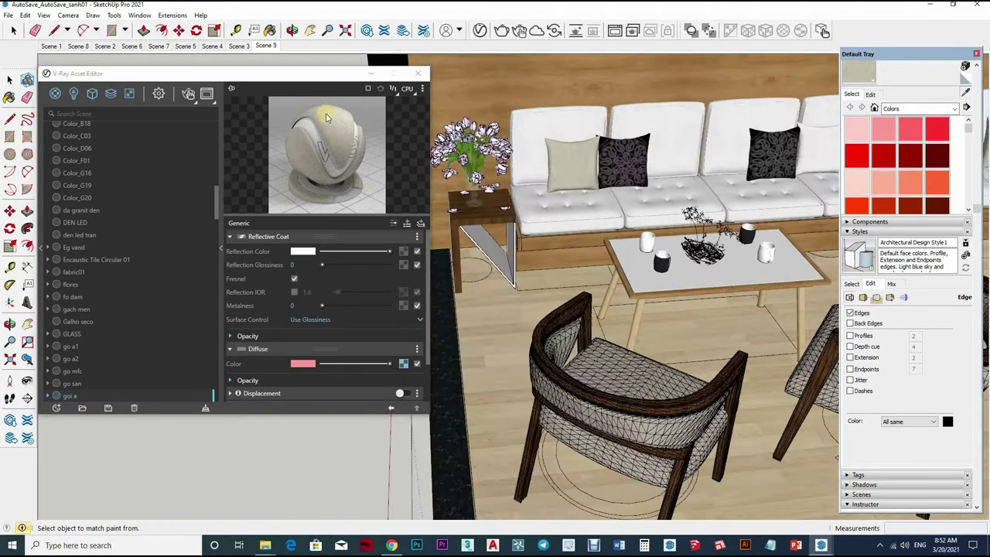
click(265, 46)
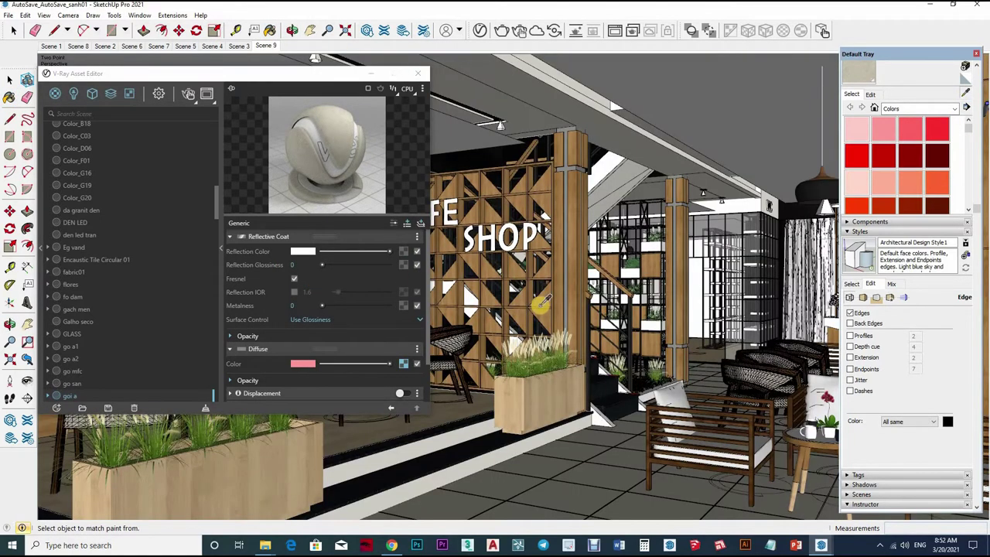
Step: Load go a1 from the wood wall, orbit to the glass shelving room, and sample son den
alt+click(569, 306)
scroll(569, 306, up, 4)
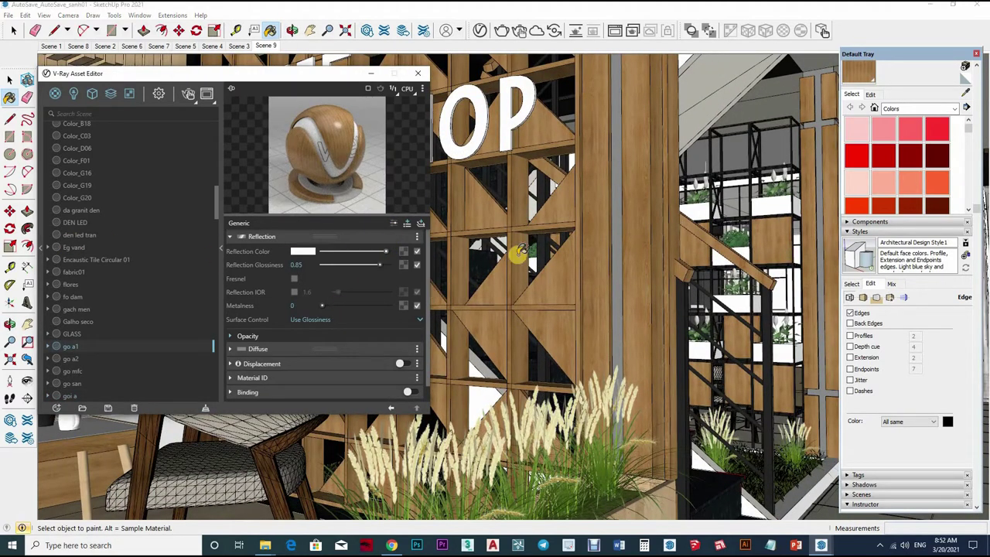
mouse_move(720, 339)
middle_down()
mouse_move(664, 344)
mouse_move(667, 360)
middle_up()
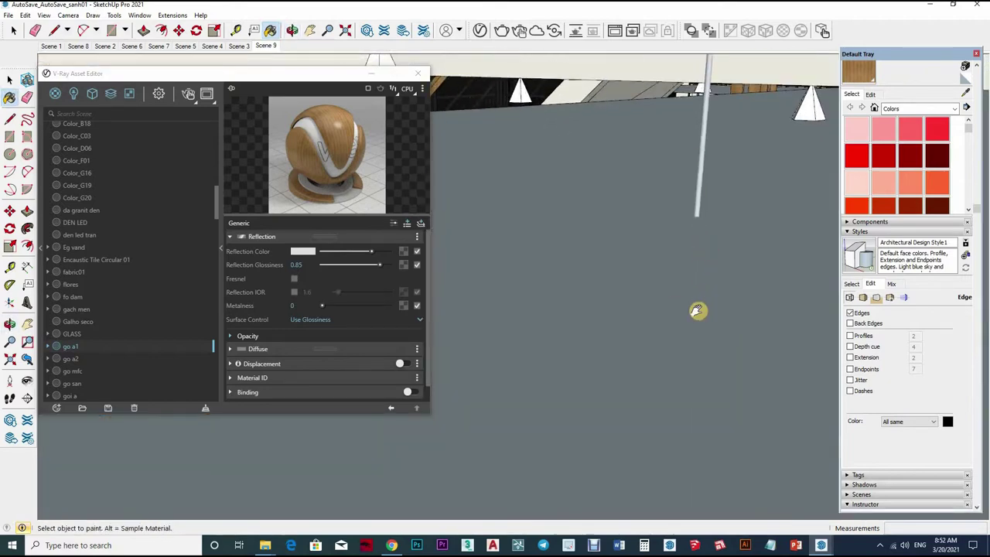
middle_drag(697, 311, 761, 319)
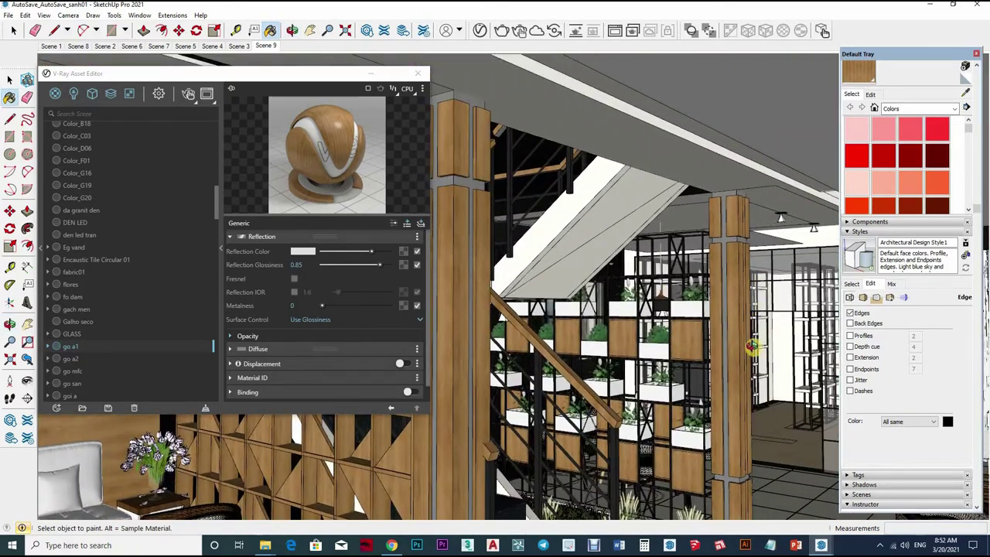
mouse_move(779, 362)
middle_down()
mouse_move(742, 348)
mouse_move(616, 362)
mouse_move(647, 380)
middle_up()
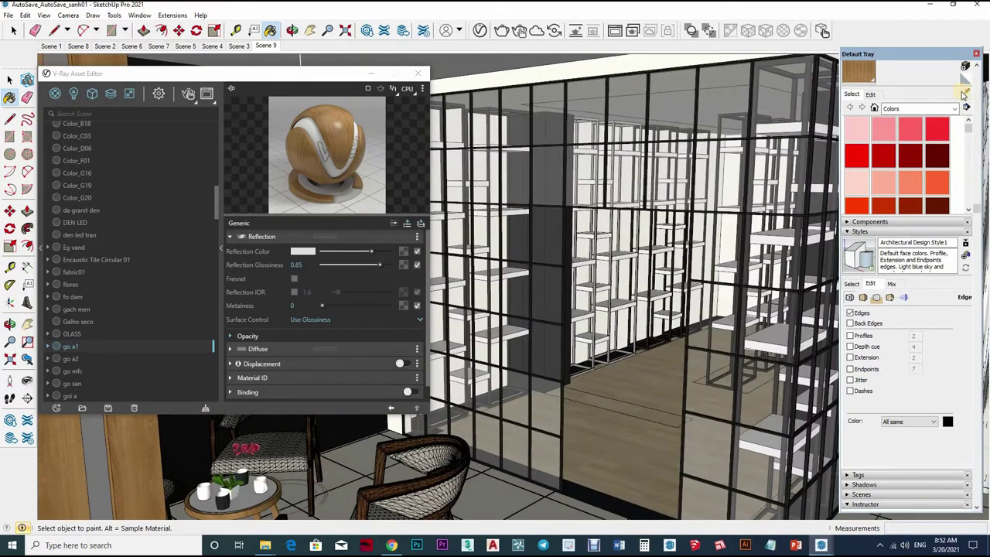
middle_drag(685, 335, 601, 342)
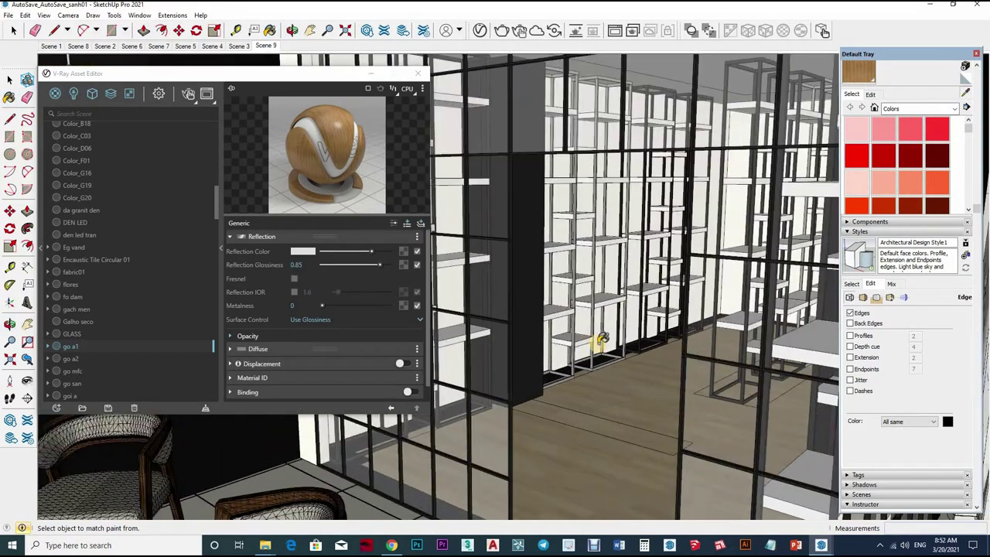
alt+click(602, 342)
Step: Set son den's reflection glossiness to 0.9, sample guong mo, and orbit to the FOREST panel
click(385, 263)
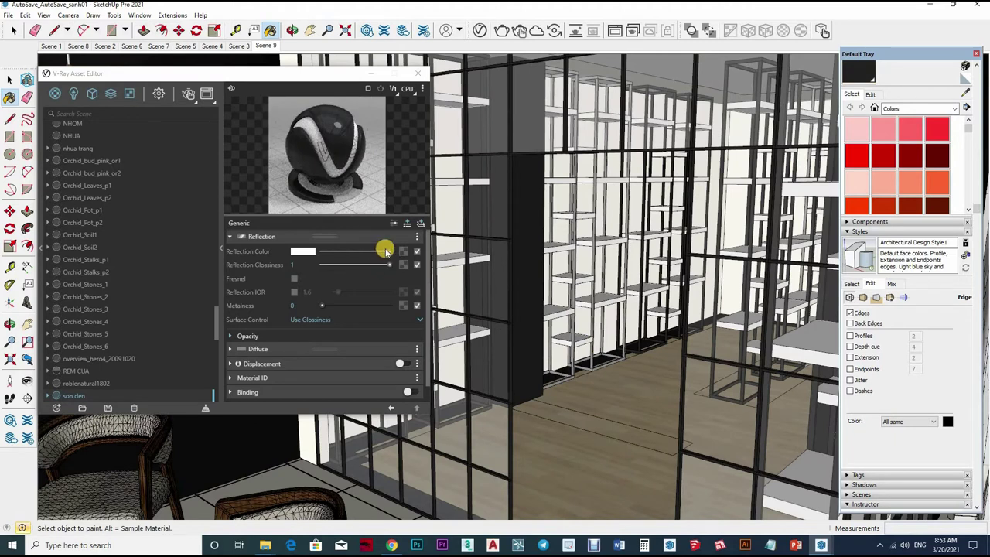
drag(385, 259, 381, 264)
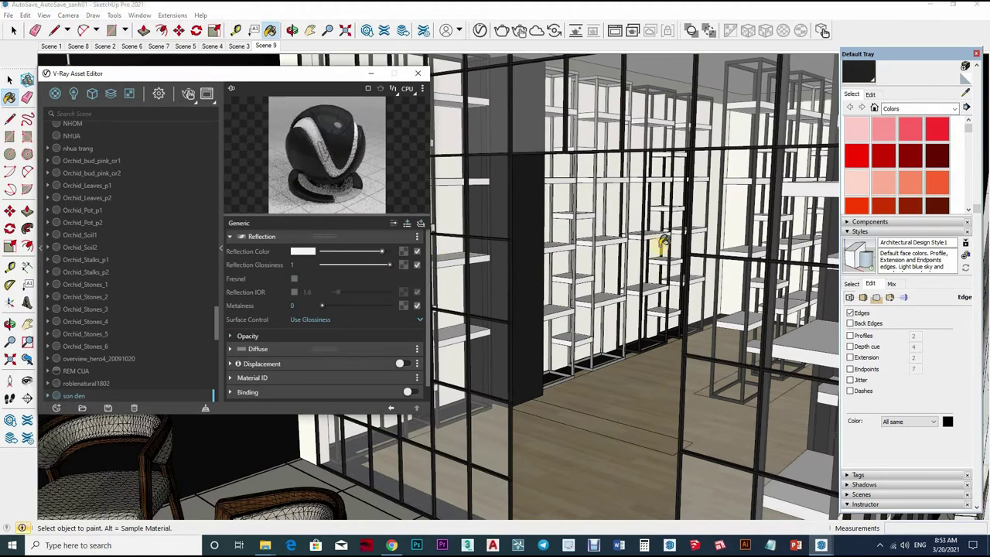
alt+click(585, 201)
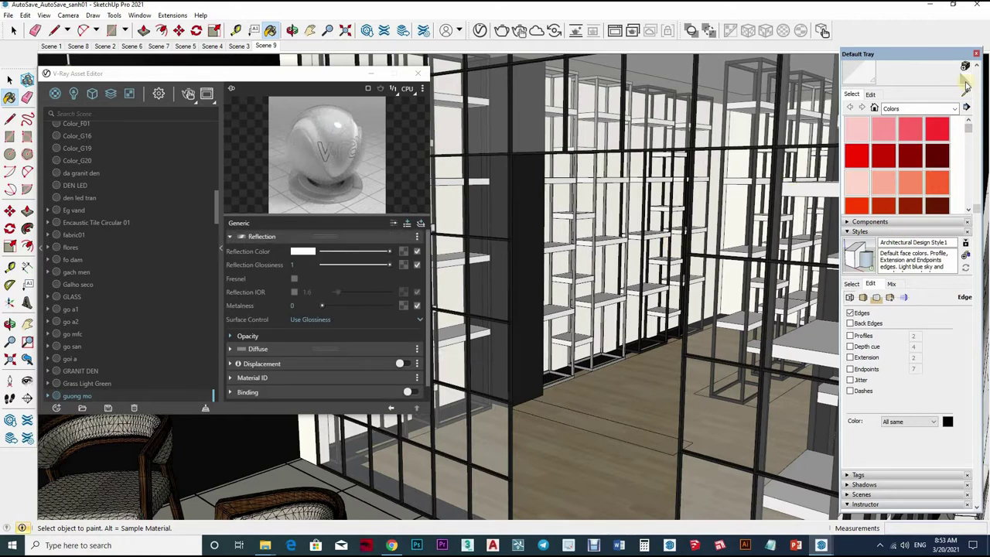
alt+scroll(654, 364, down, 5)
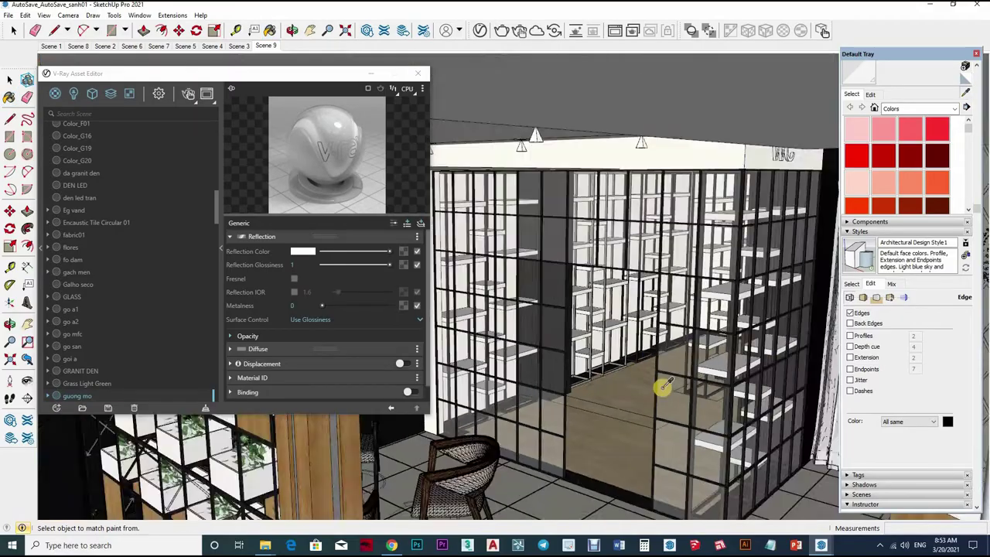
middle_drag(649, 303, 609, 243)
mouse_move(659, 287)
middle_down()
mouse_move(711, 320)
mouse_move(585, 332)
mouse_move(536, 194)
middle_up()
Step: Sample the FOREST panel material and orbit around the tree logo and lettering
scroll(536, 193, up, 3)
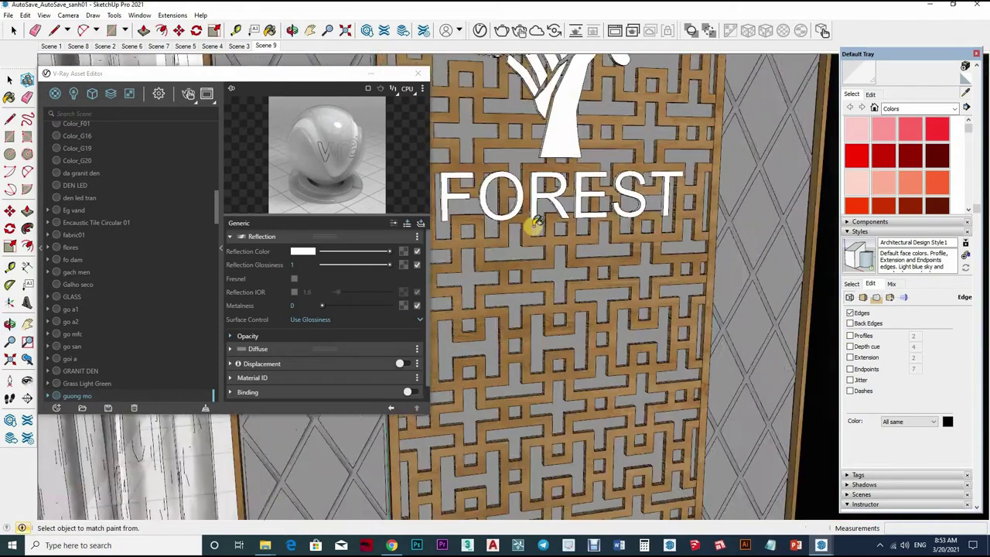
scroll(530, 221, up, 2)
alt+click(422, 274)
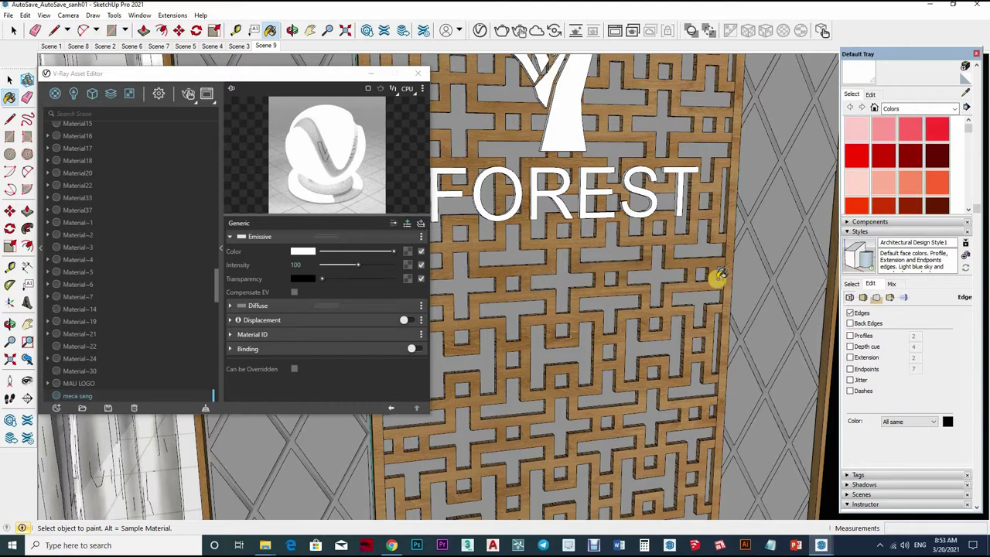
middle_drag(718, 277, 515, 205)
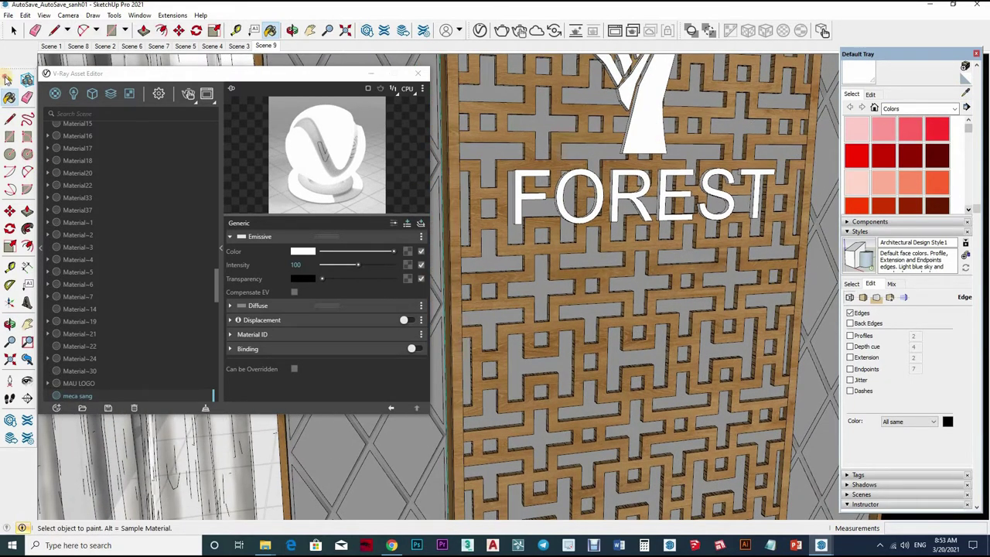
key(space)
shift+middle_drag(640, 116, 629, 186)
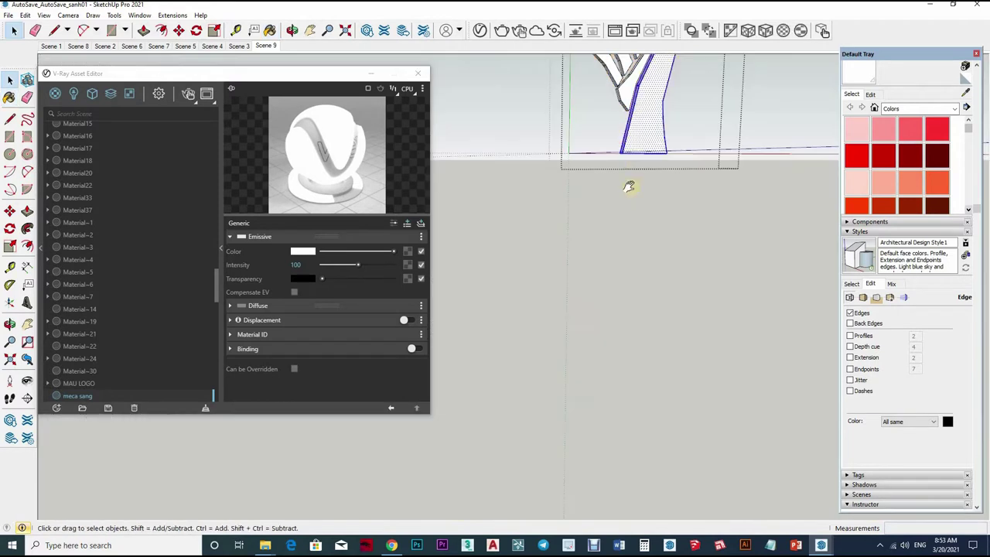
mouse_move(623, 240)
middle_down()
mouse_move(740, 188)
mouse_move(662, 213)
middle_up()
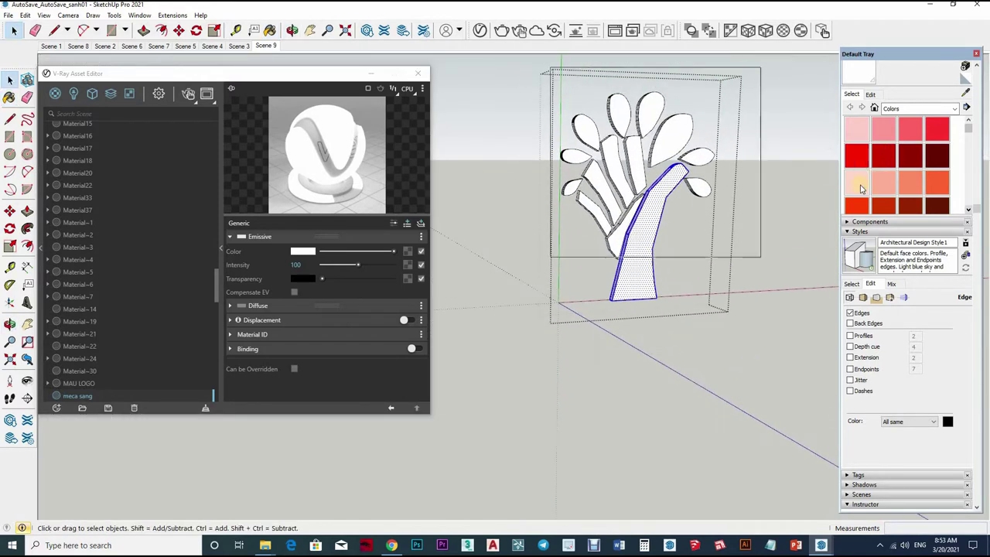
key(b)
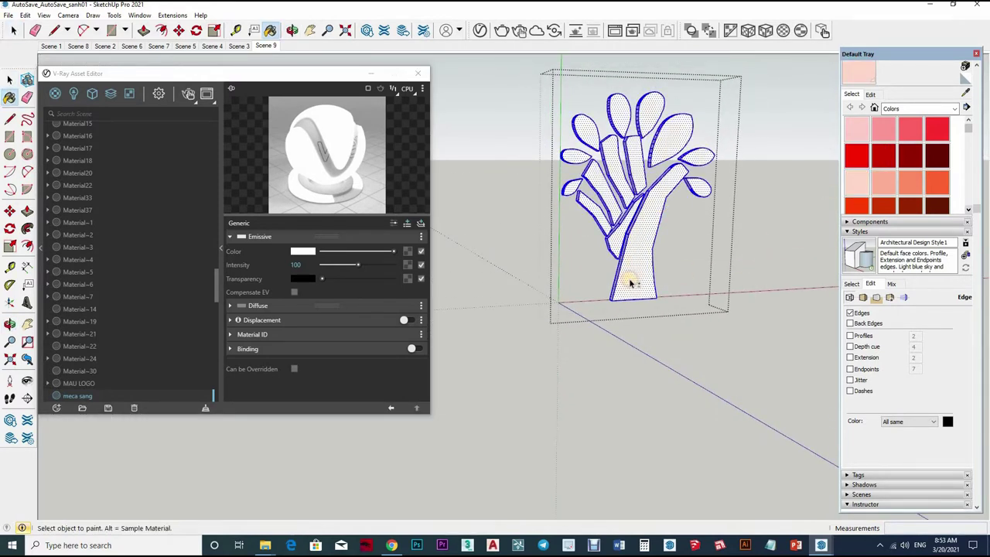
middle_drag(630, 283, 585, 212)
scroll(622, 207, up, 3)
scroll(624, 166, up, 2)
scroll(618, 174, up, 2)
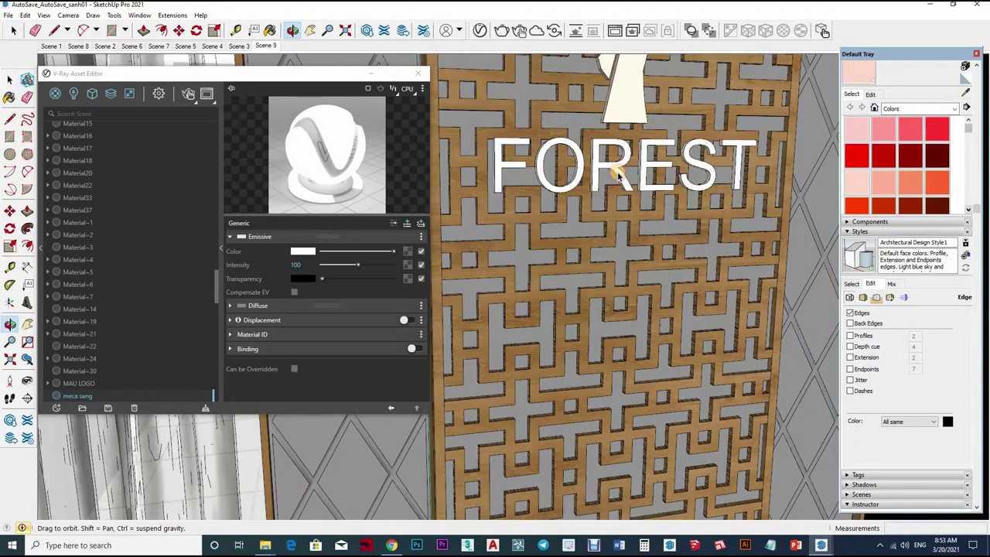
key(space)
Step: Open the FOREST text group and sample the letters' Color B01 material
double_click(618, 174)
key(ctrl+a)
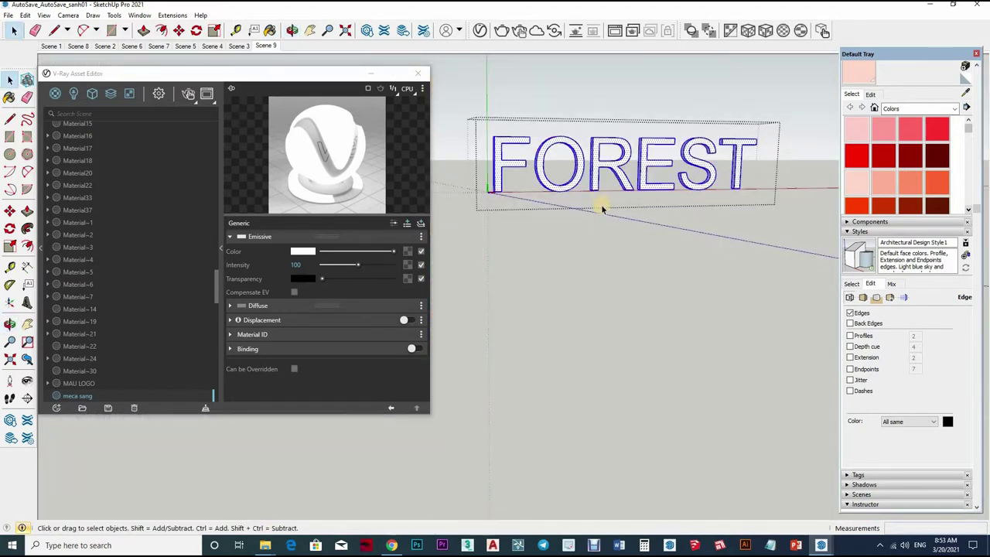
key(b)
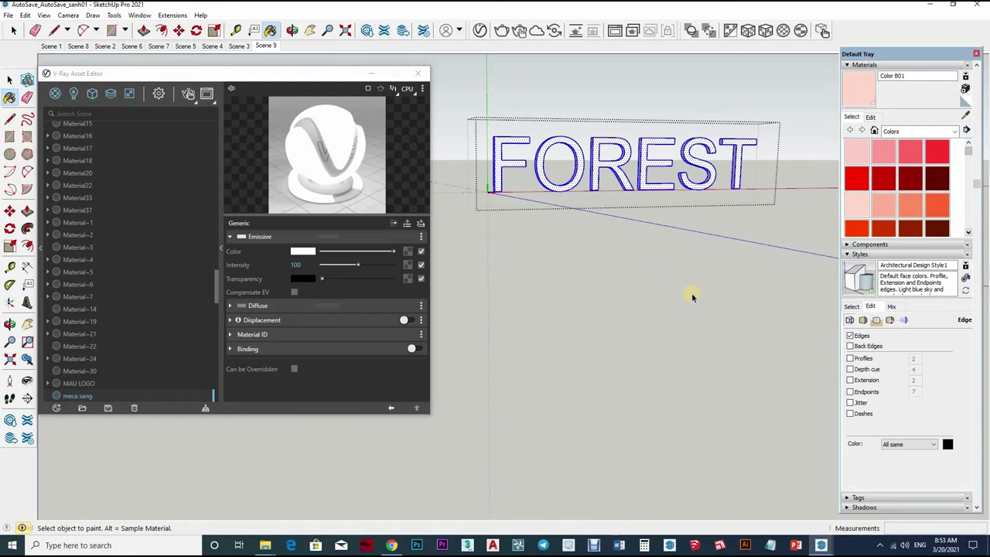
key(space)
click(692, 292)
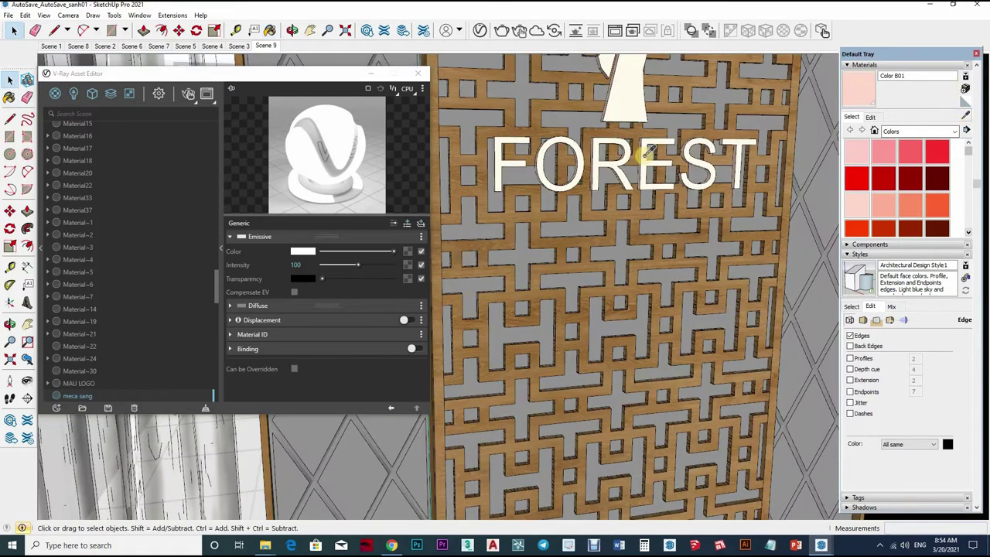
key(b)
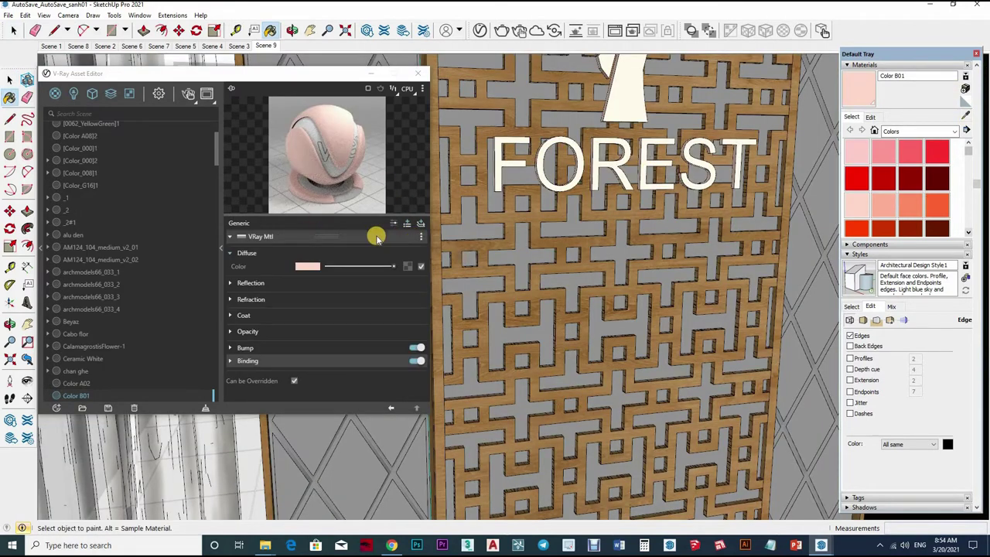
Step: Add an Emissive layer with intensity 30 to Color B01
right_click(376, 239)
click(363, 298)
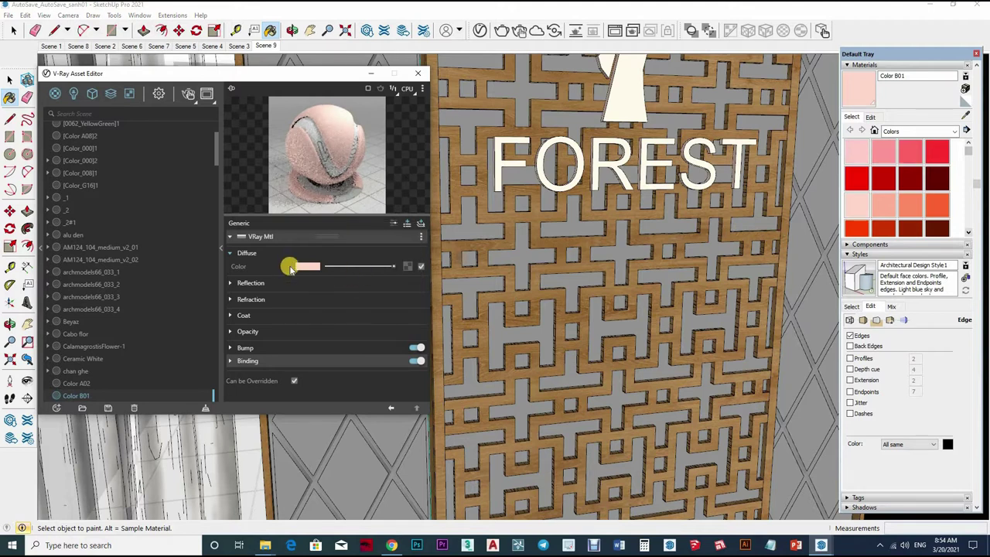
text(30)
key(Return)
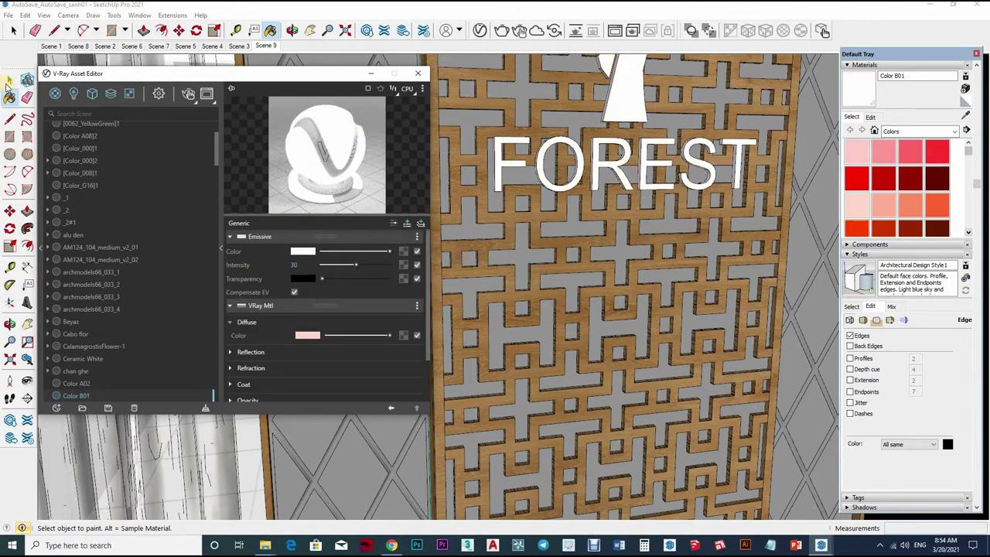
key(space)
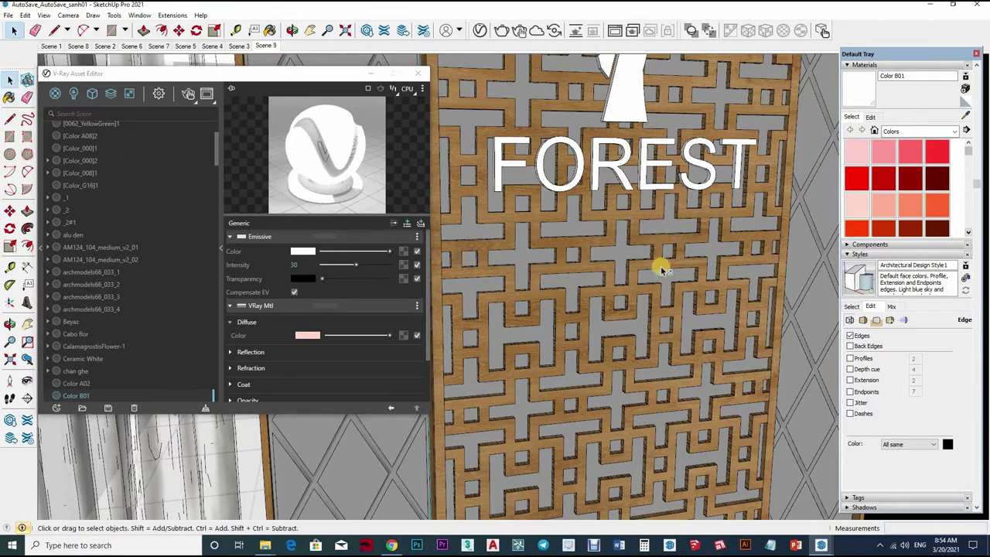
scroll(660, 266, down, 3)
mouse_move(660, 266)
middle_down()
mouse_move(893, 138)
mouse_move(596, 214)
middle_up()
Step: Sample the diamond wall's guong soi and the lattice's go a1 wood materials
middle_drag(539, 203, 617, 224)
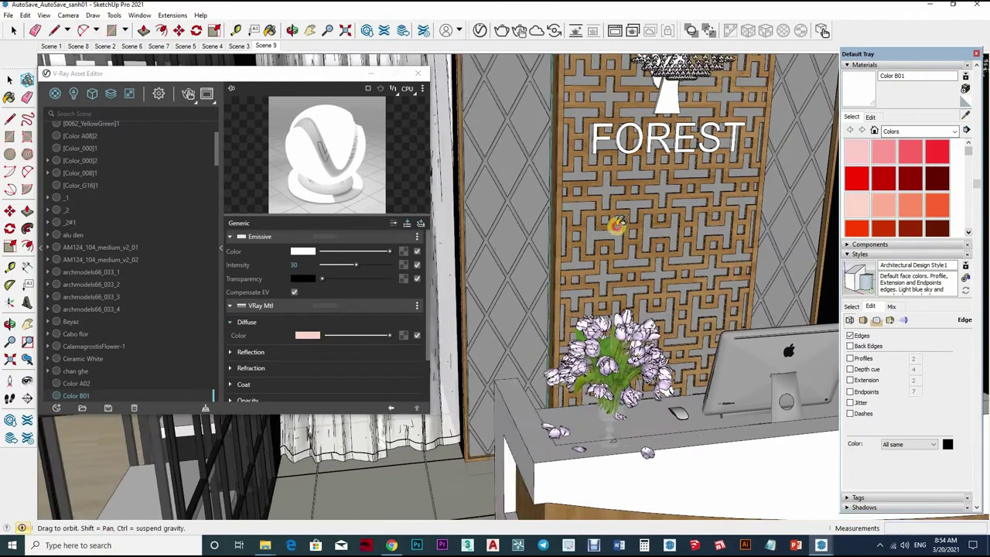
scroll(617, 224, up, 5)
key(b)
alt+click(479, 255)
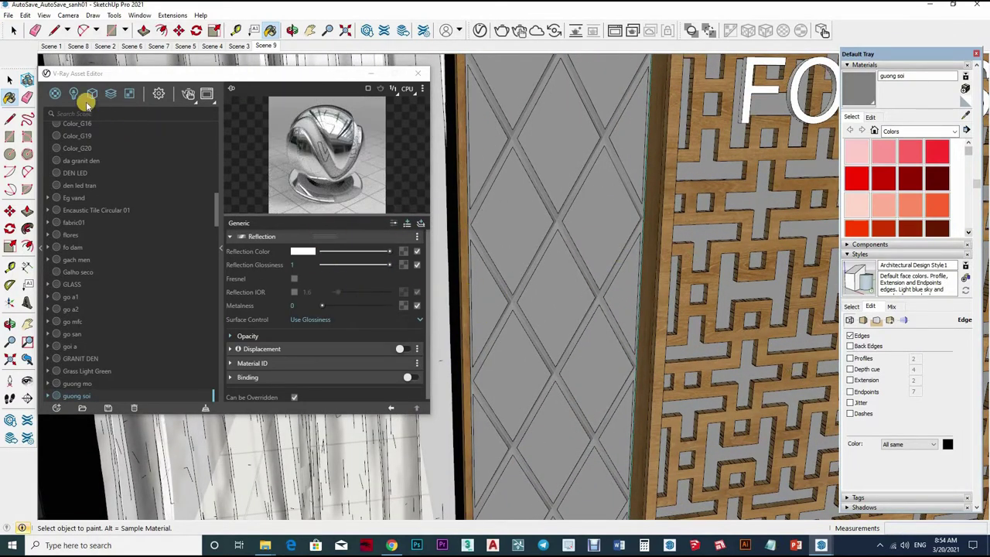
click(966, 130)
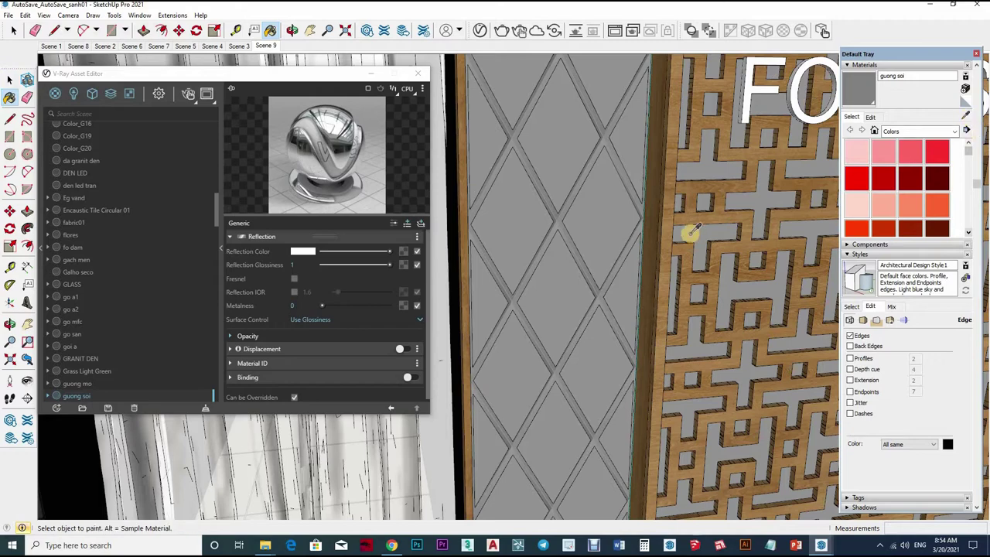
scroll(587, 225, down, 2)
scroll(610, 227, down, 2)
scroll(603, 234, up, 1)
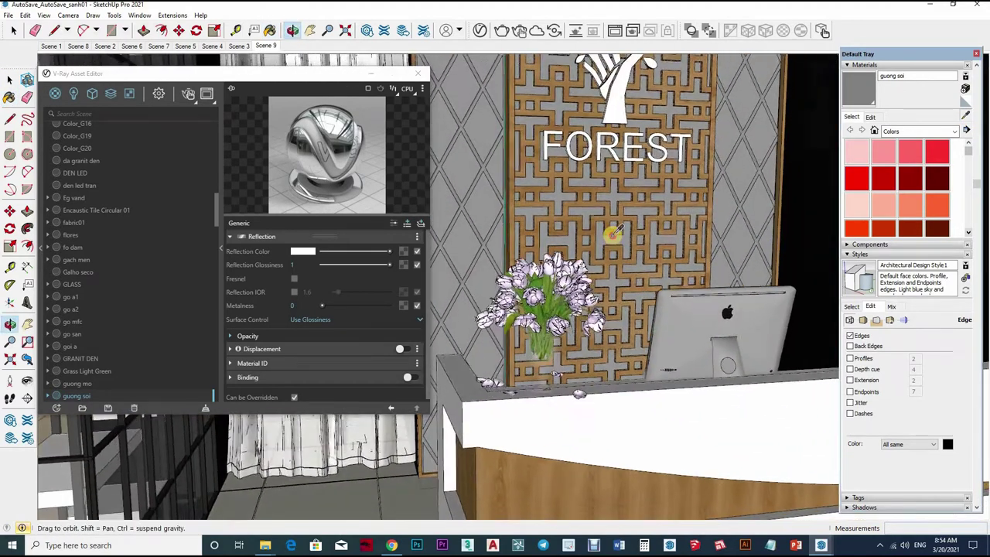
scroll(555, 236, up, 2)
scroll(613, 235, up, 1)
click(613, 236)
Step: Sample the white Beyaz material and the glowing Color C03 chandelier material
scroll(642, 177, down, 3)
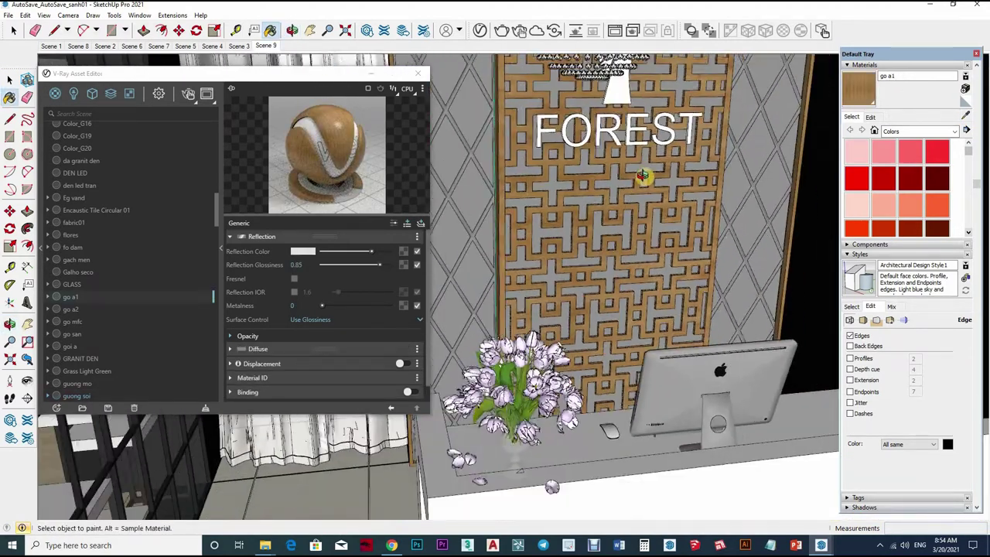
mouse_move(643, 177)
middle_down()
mouse_move(710, 204)
mouse_move(700, 159)
middle_up()
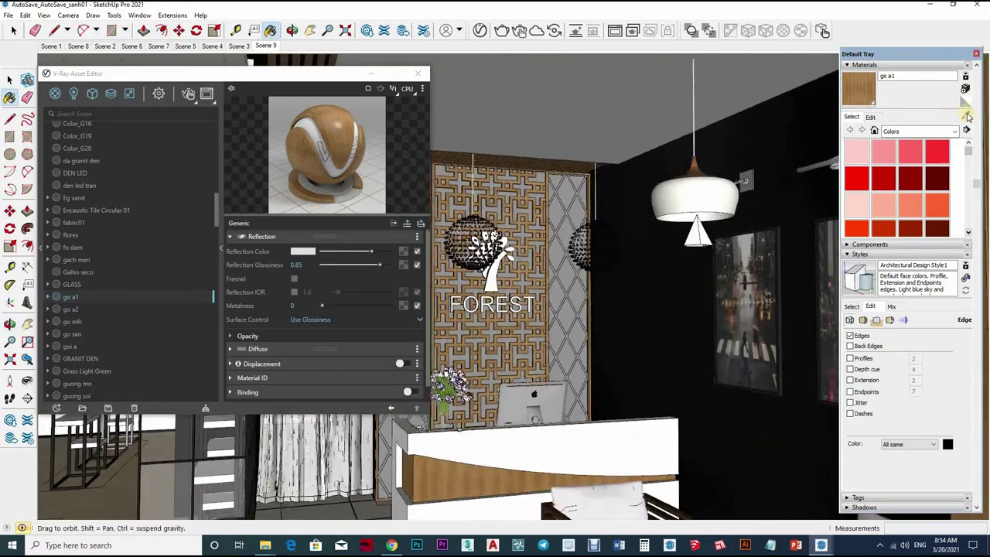
alt+click(734, 157)
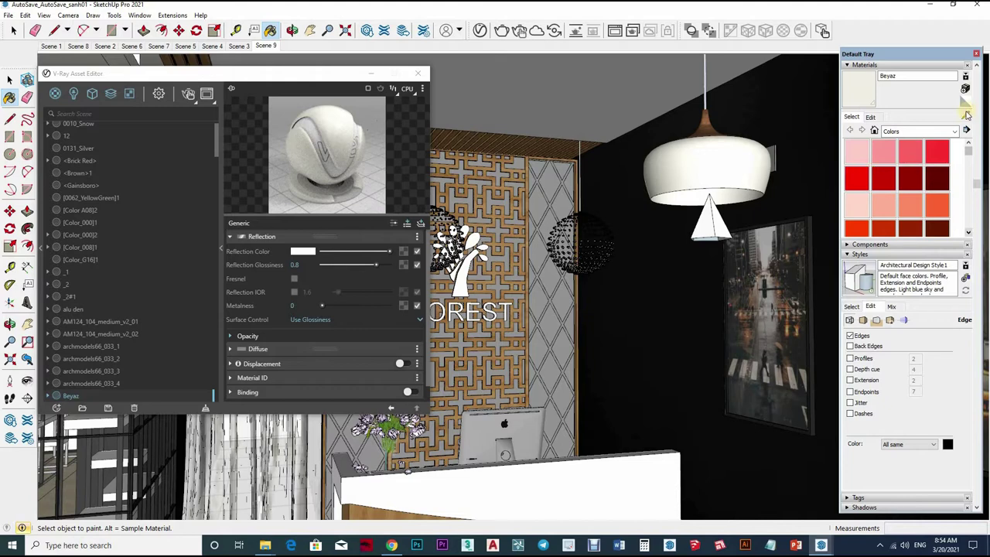
middle_drag(590, 245, 665, 216)
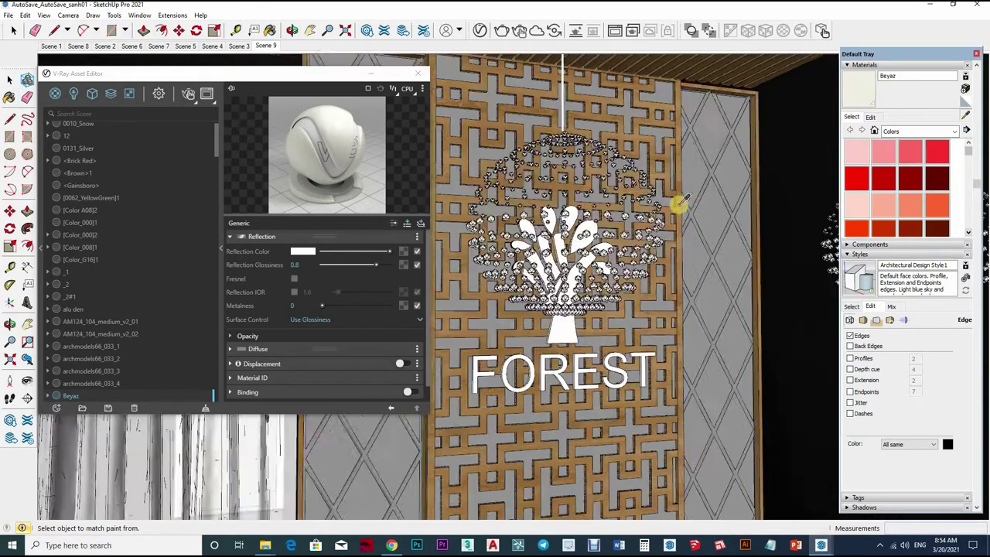
scroll(676, 204, up, 5)
alt+click(665, 271)
scroll(669, 276, down, 4)
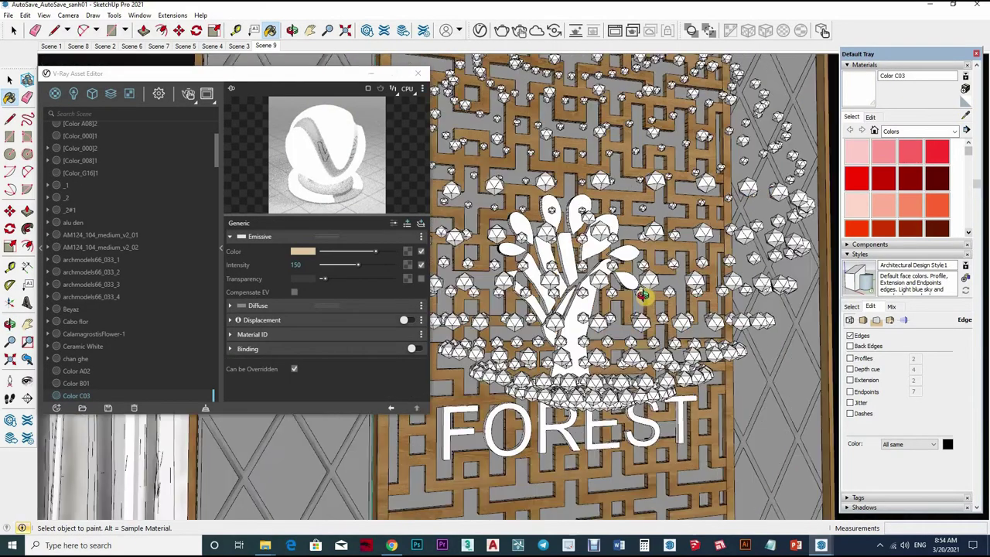
scroll(625, 329, down, 1)
middle_drag(625, 328, 602, 261)
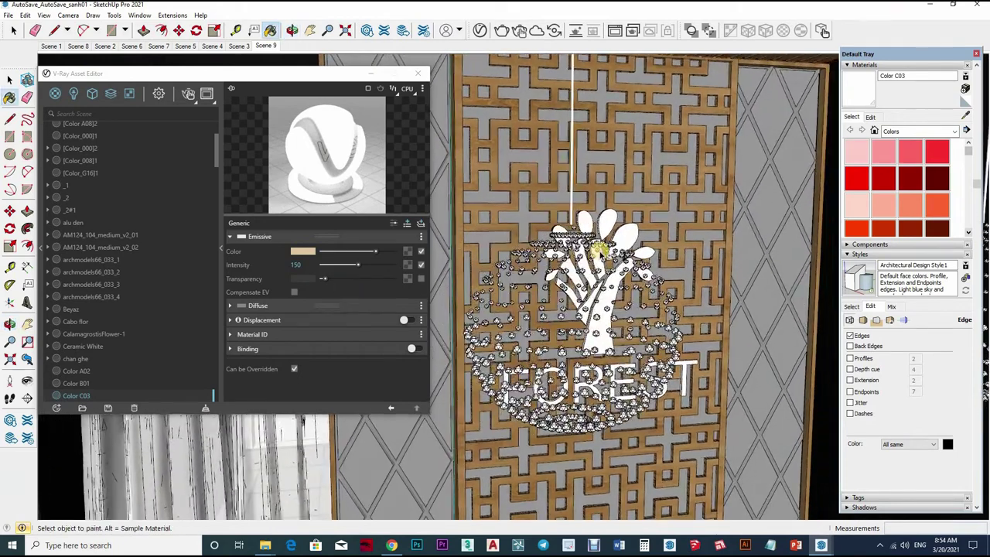
Step: Frame the whole reception desk, close the material editor and start rendering
key(space)
scroll(632, 263, down, 2)
scroll(633, 199, down, 2)
scroll(634, 198, down, 2)
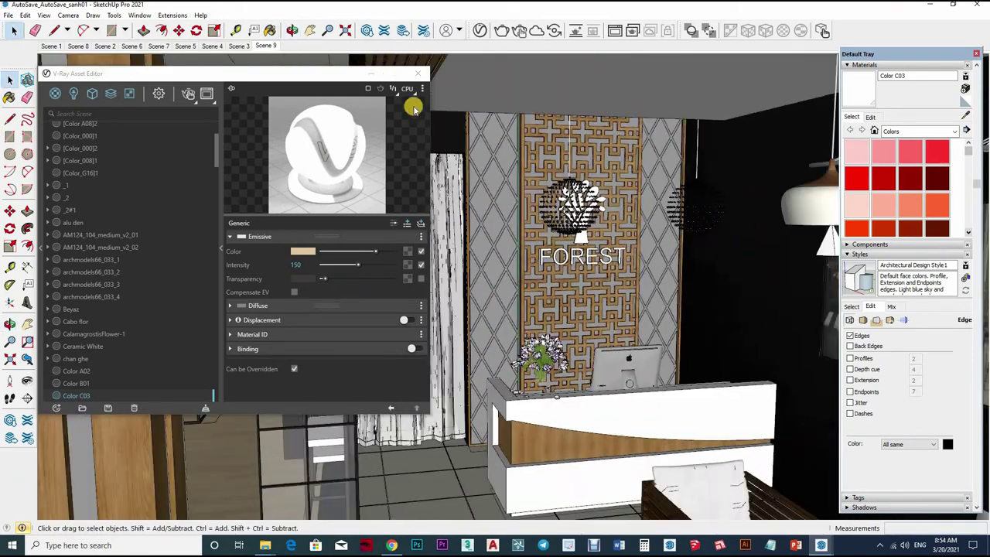
middle_drag(410, 100, 420, 72)
click(420, 72)
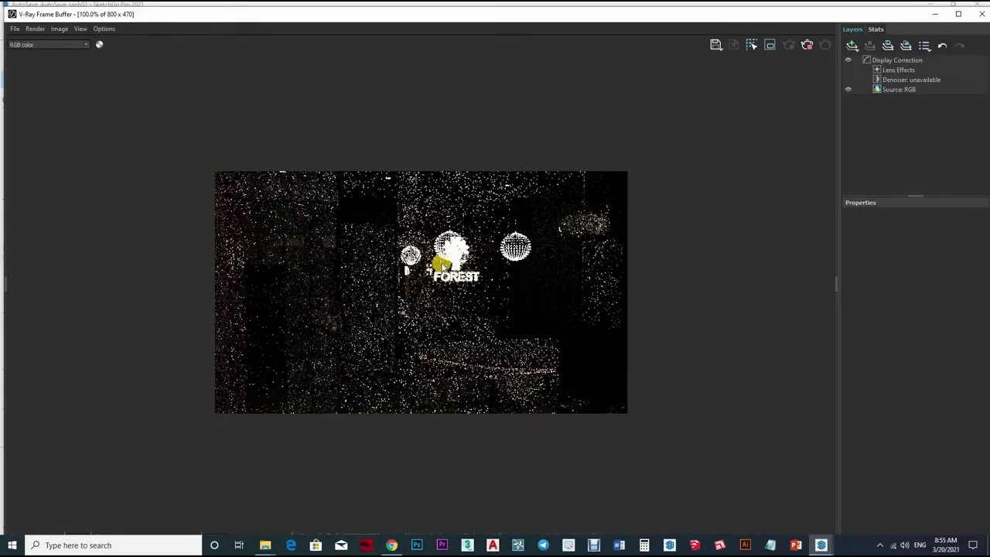
Step: Zoom in and out on the grainy FOREST wall render, then close the frame buffer
scroll(495, 255, up, 2)
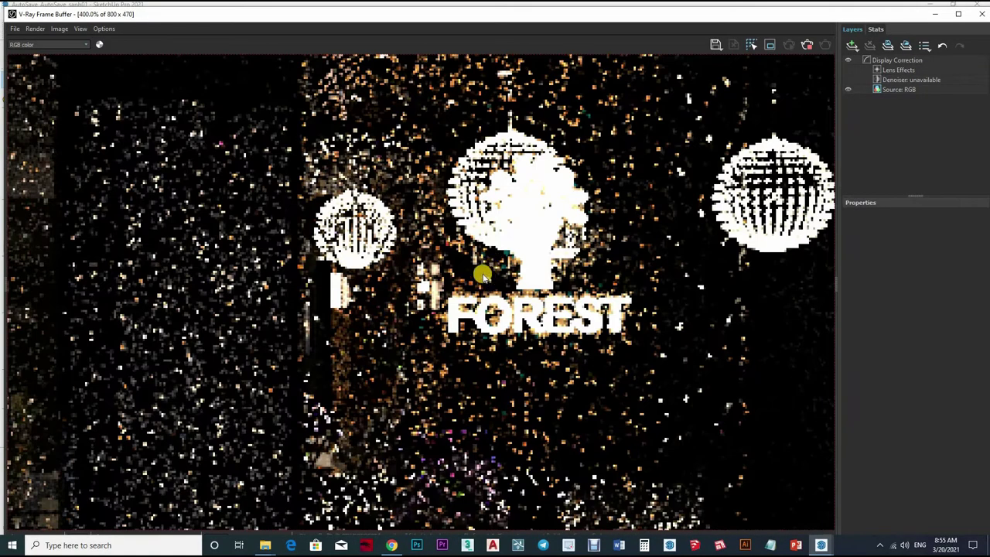
scroll(481, 275, down, 2)
scroll(481, 284, up, 1)
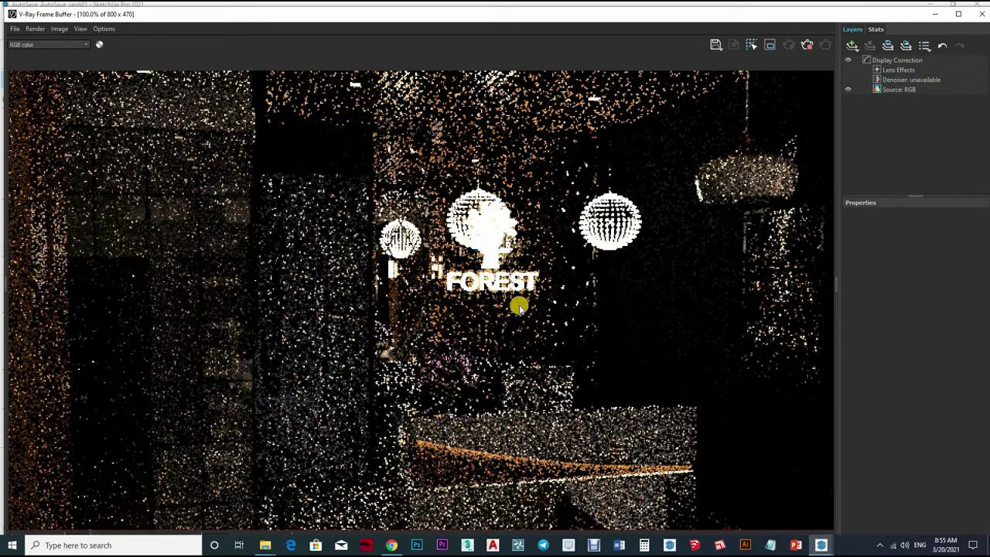
scroll(518, 305, down, 1)
scroll(525, 316, up, 1)
scroll(506, 224, down, 1)
scroll(800, 51, up, 1)
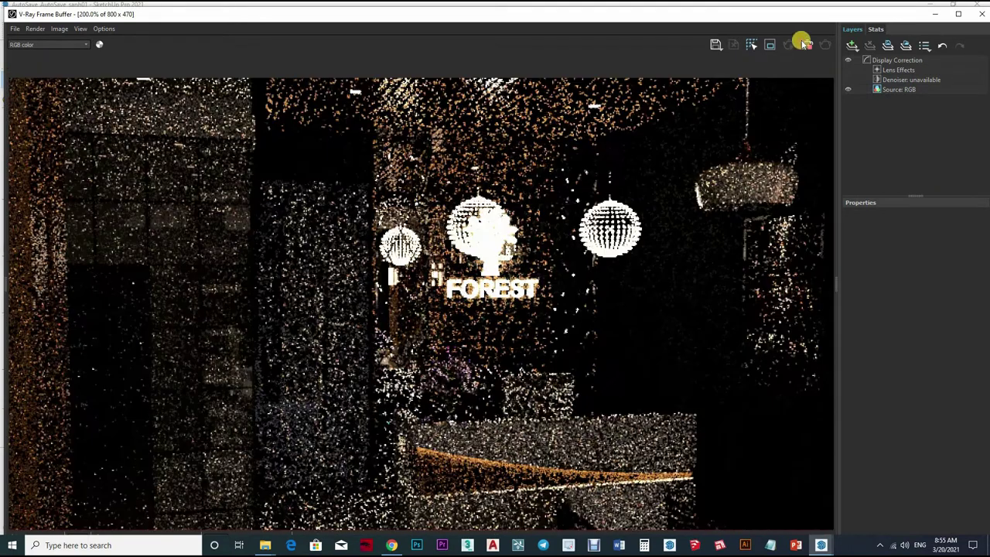
scroll(808, 42, down, 1)
click(980, 23)
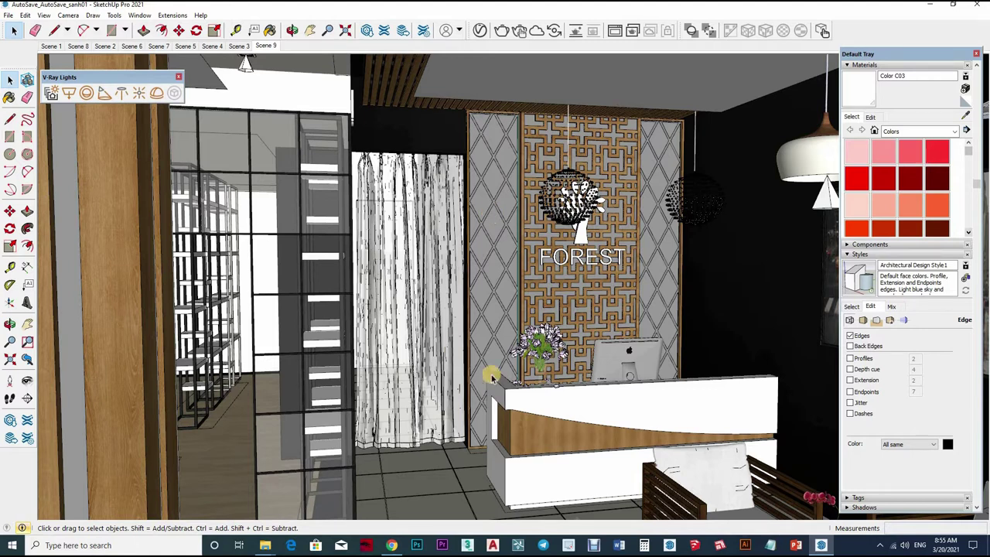
Step: From the Scene 9 viewpoint, use Look Around to set a 1500 mm eye height
scroll(630, 278, down, 5)
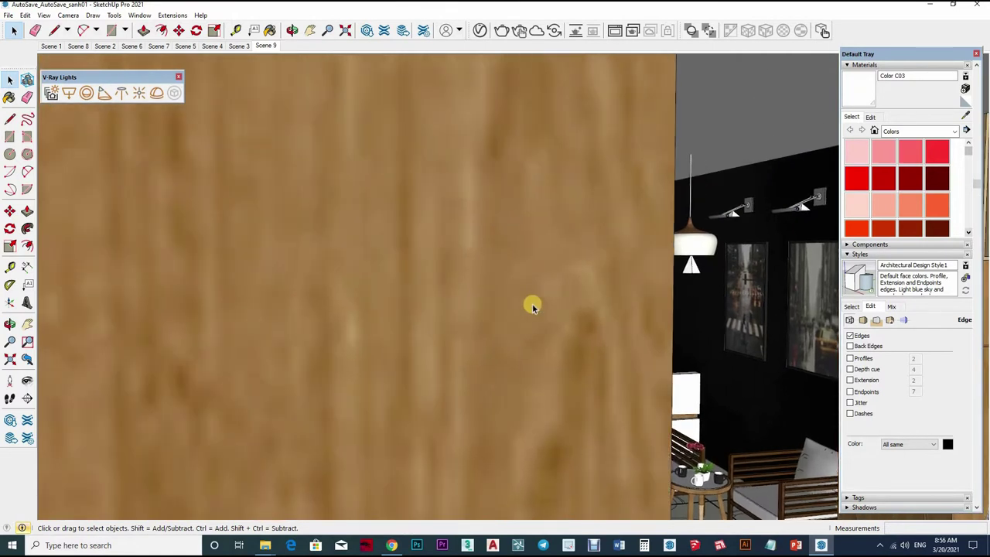
mouse_move(530, 303)
middle_down()
mouse_move(354, 193)
mouse_move(257, 61)
middle_up()
click(267, 46)
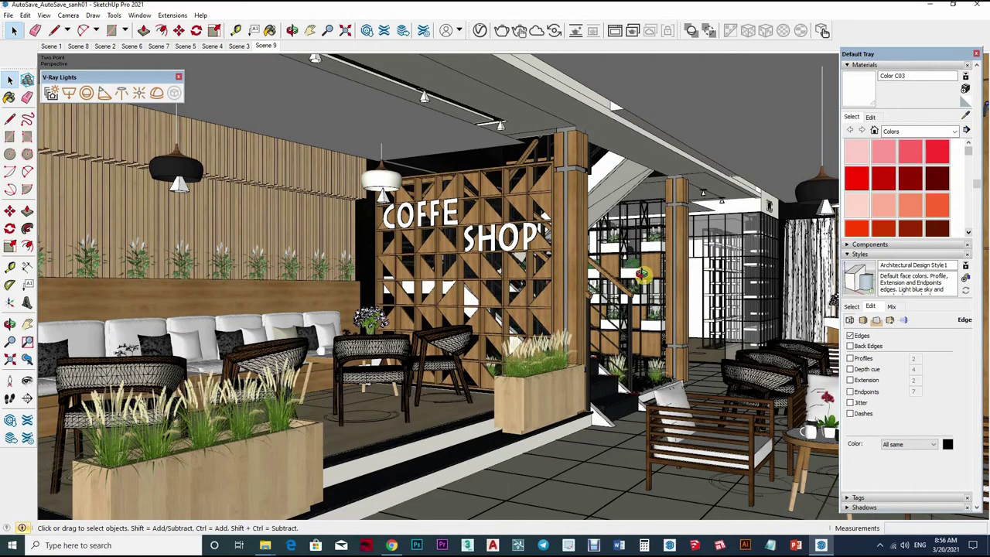
mouse_move(644, 275)
middle_down()
mouse_move(670, 269)
mouse_move(101, 124)
middle_up()
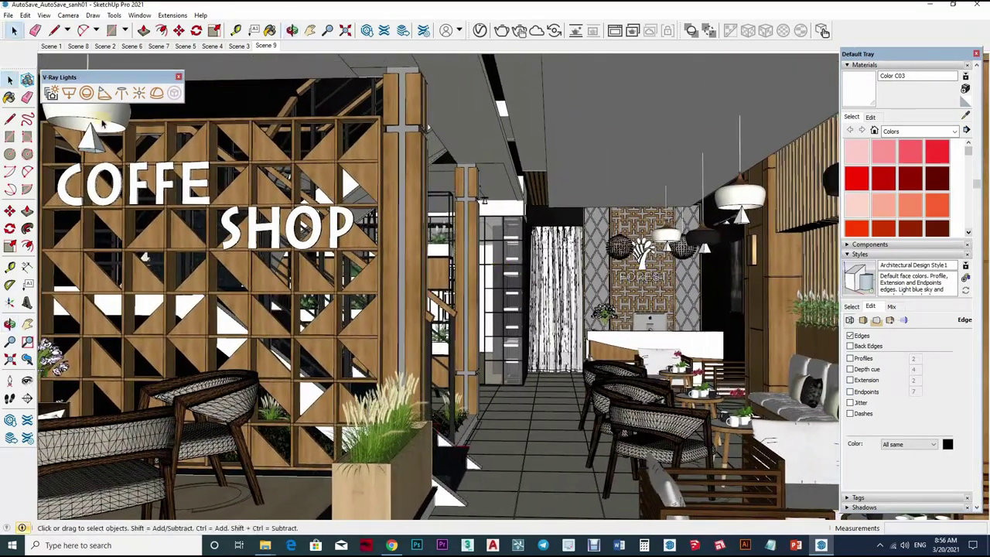
middle_drag(544, 291, 464, 232)
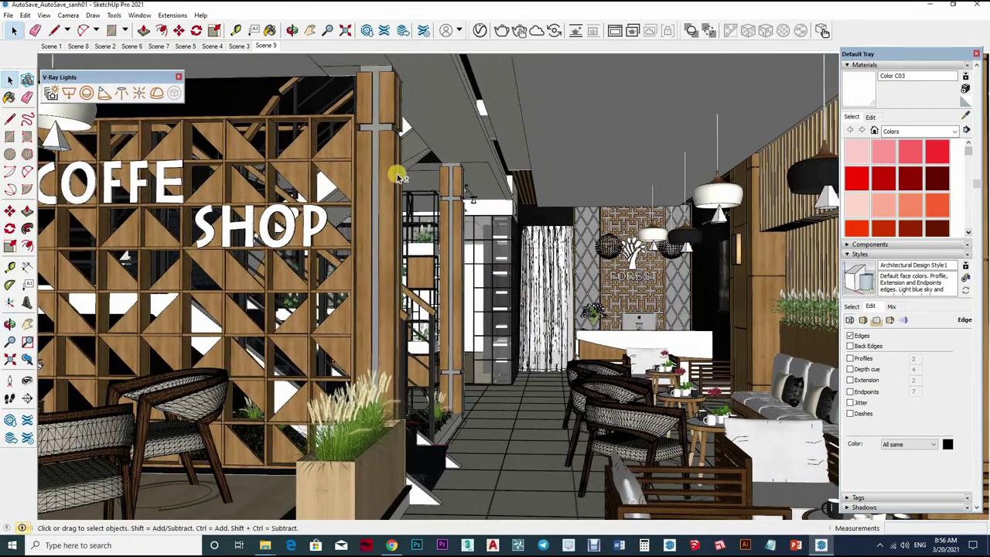
click(265, 45)
click(27, 379)
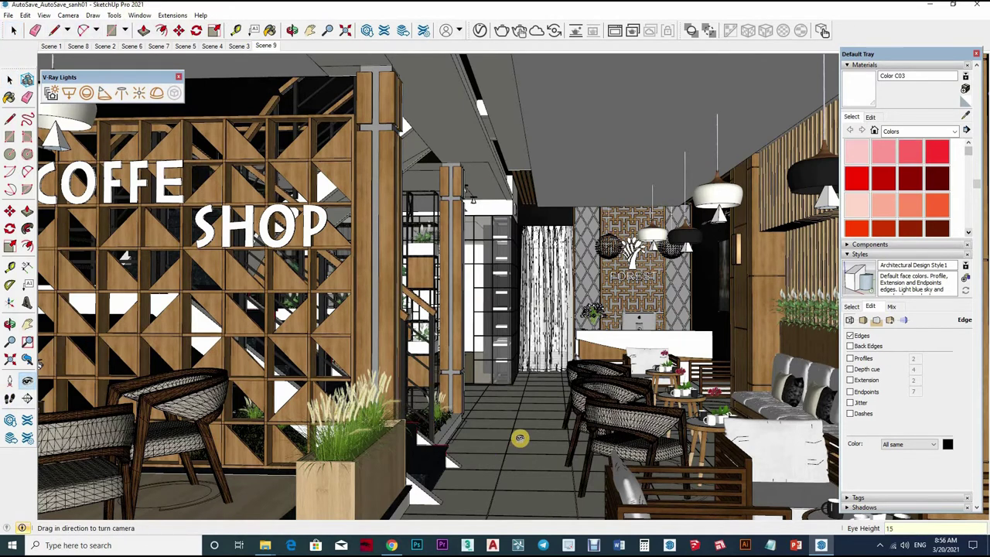
text(00)
key(Return)
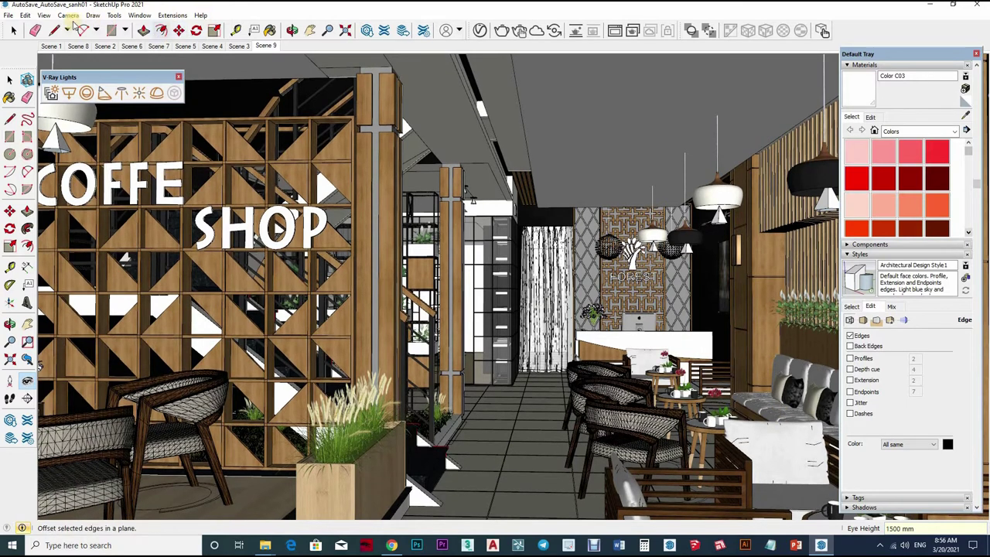
Step: Apply two-point perspective and save the view as Scene 10
click(68, 15)
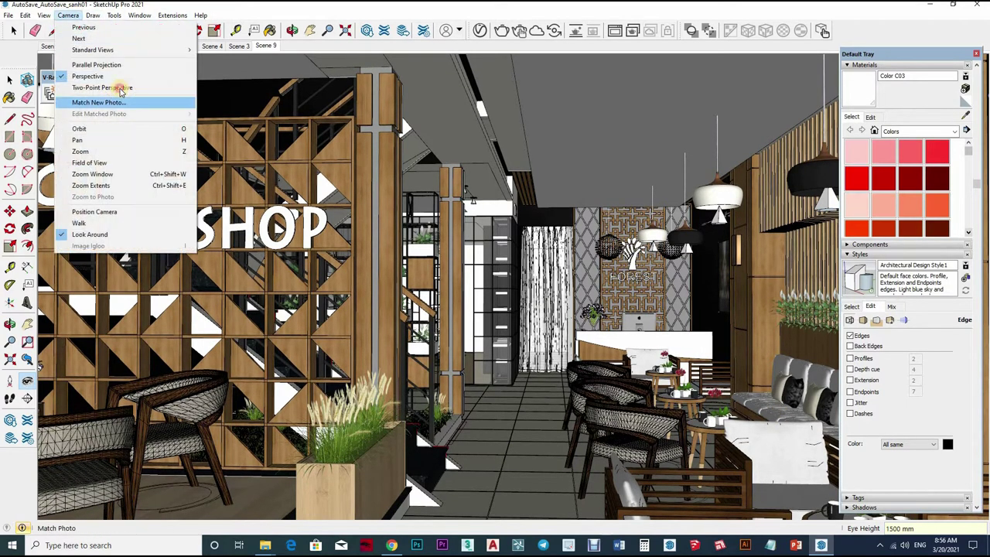
click(108, 86)
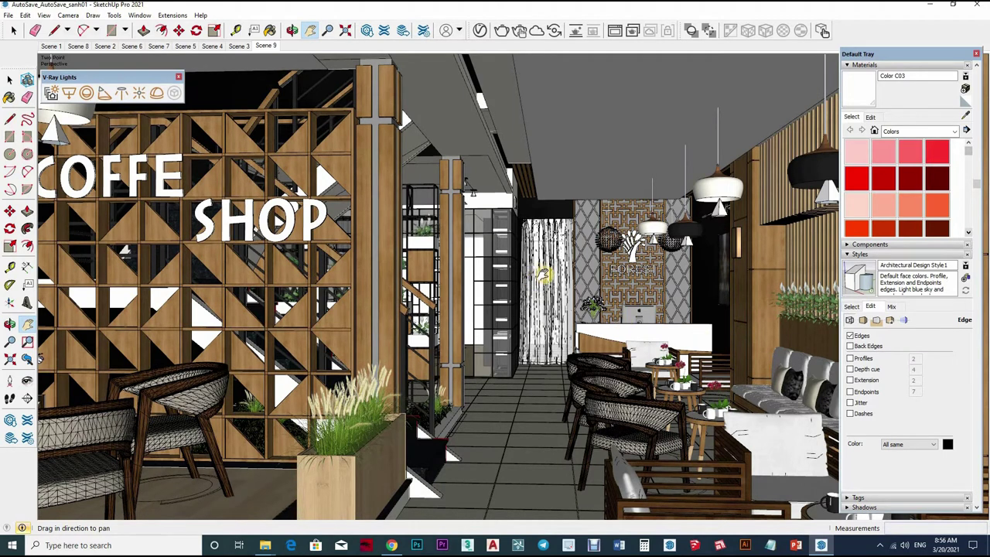
right_click(267, 46)
click(280, 76)
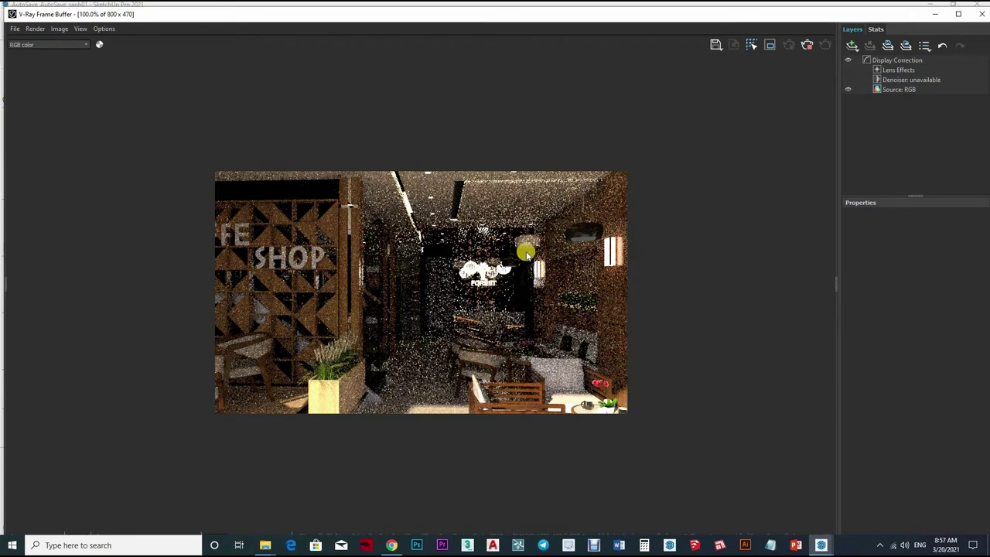
scroll(525, 253, up, 2)
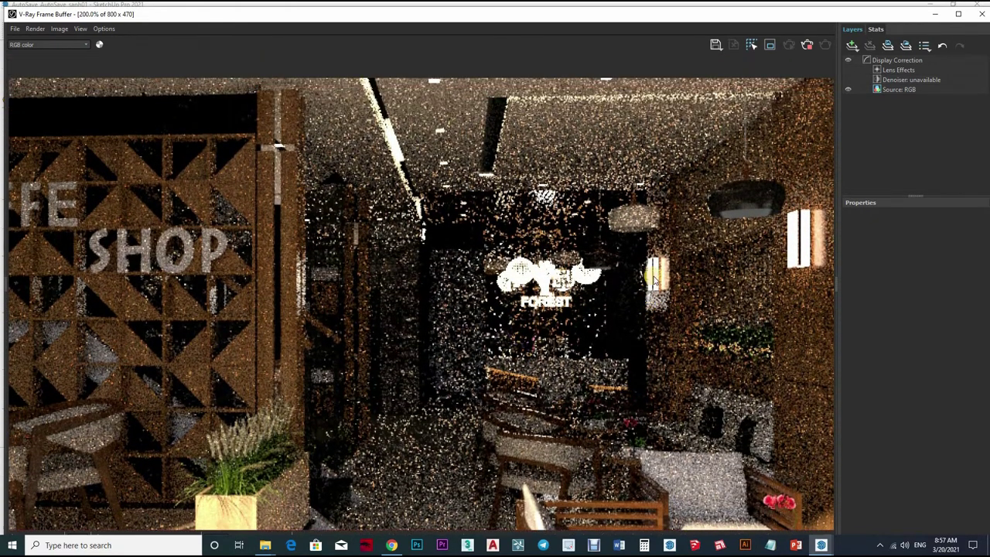
scroll(661, 263, down, 3)
scroll(719, 217, up, 5)
scroll(771, 197, down, 2)
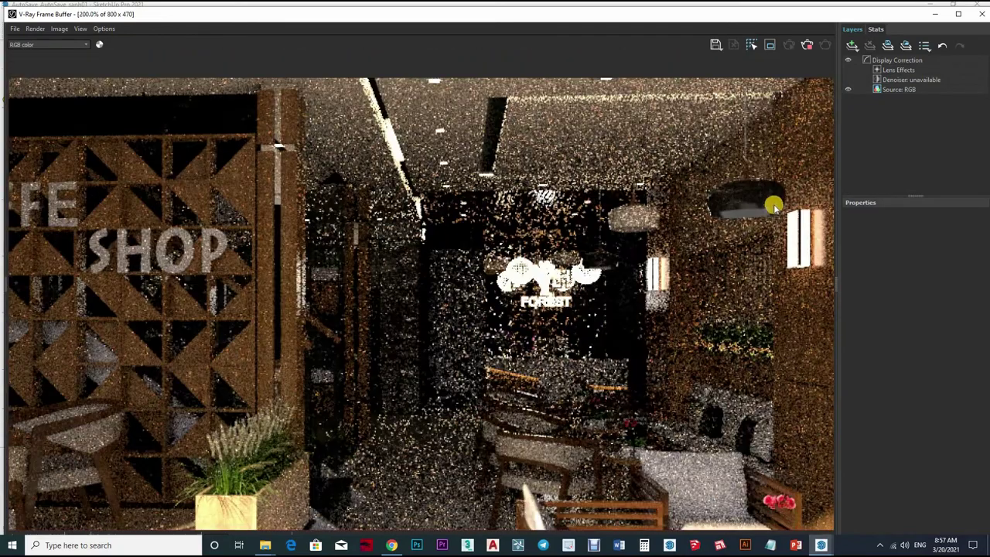
scroll(264, 249, down, 3)
scroll(310, 284, up, 3)
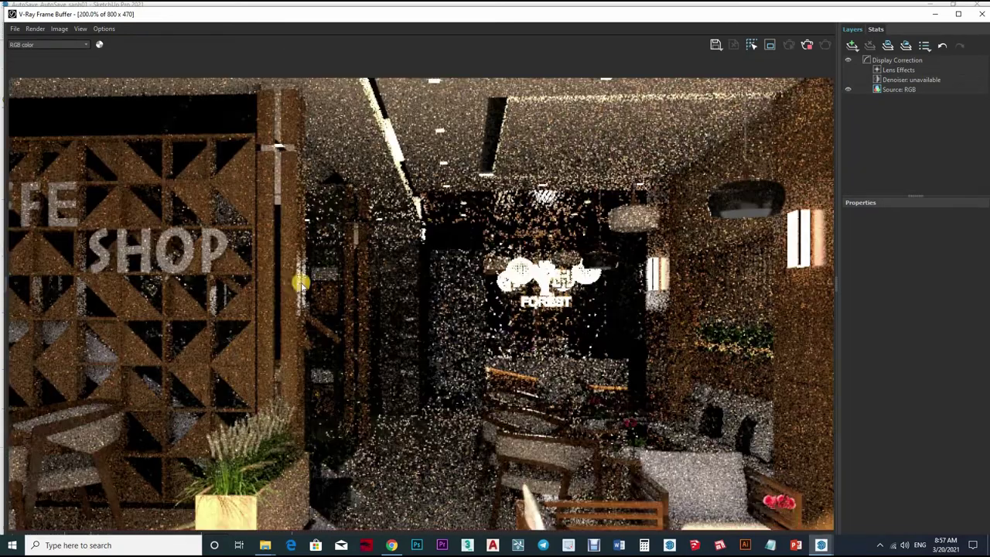
scroll(300, 283, down, 3)
scroll(490, 227, up, 3)
scroll(490, 227, down, 3)
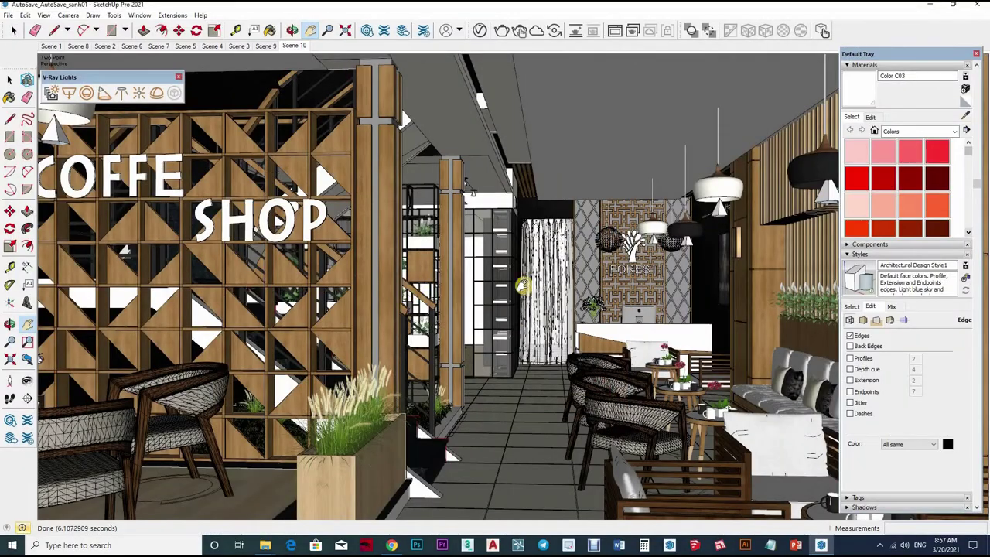
Step: Orbit, pan and walk the camera forward into the cafe toward the COFFE SHOP screen
middle_drag(570, 292, 286, 81)
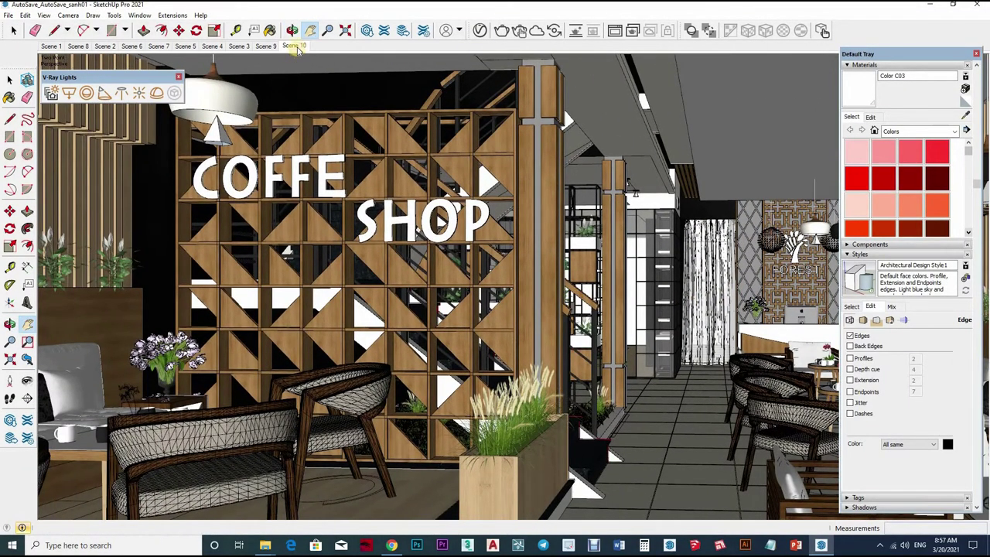
drag(452, 286, 290, 287)
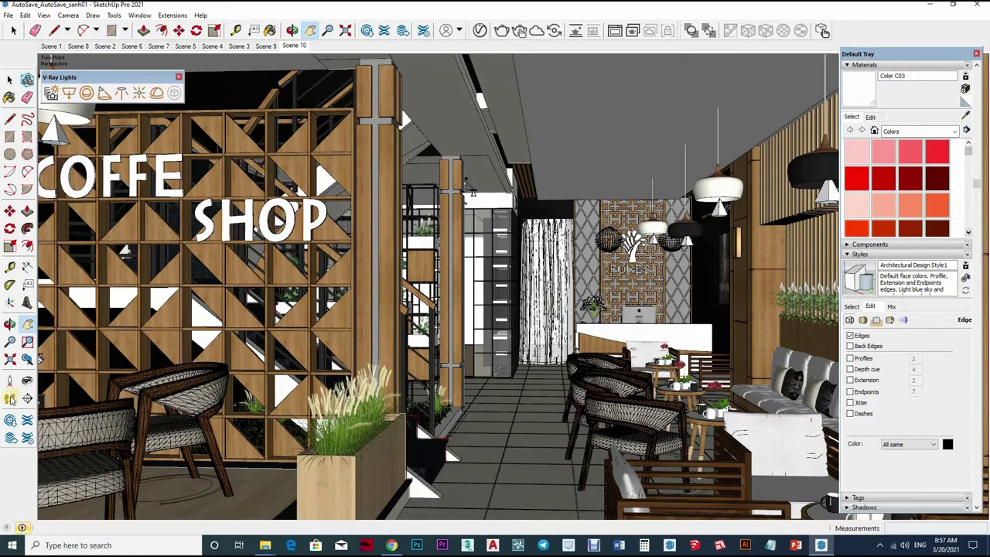
click(10, 398)
drag(436, 450, 429, 444)
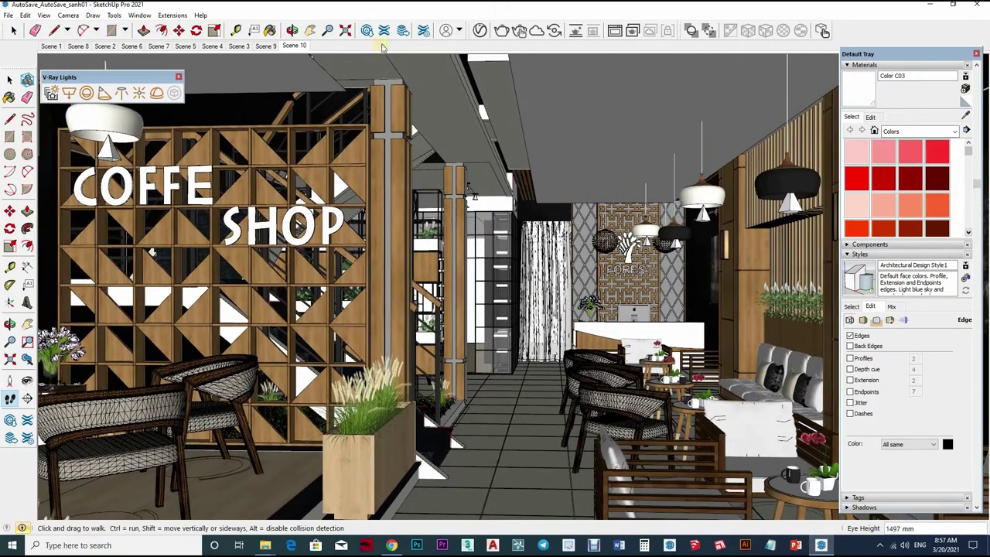
Step: Apply two-point perspective and save the closer view as Scene 11
right_click(304, 45)
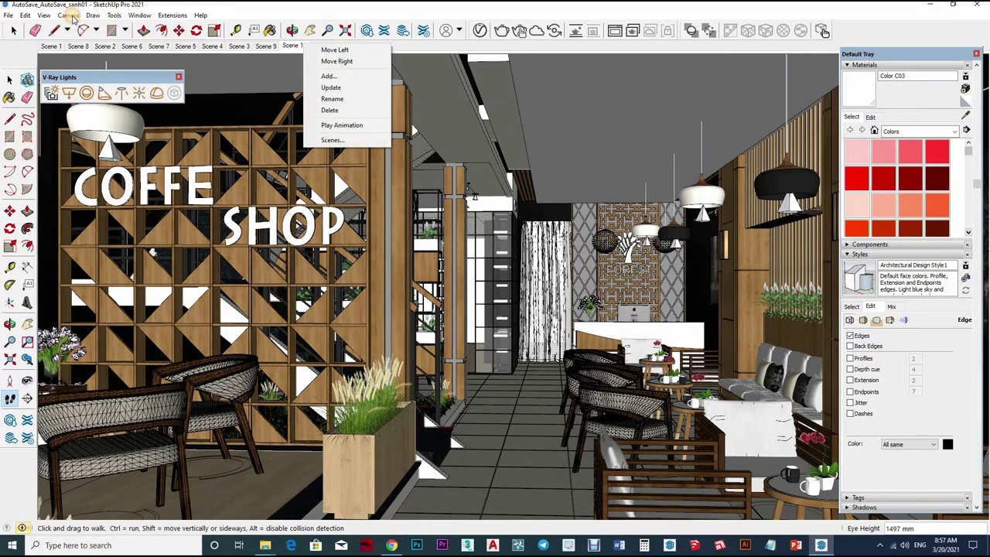
click(68, 15)
click(99, 88)
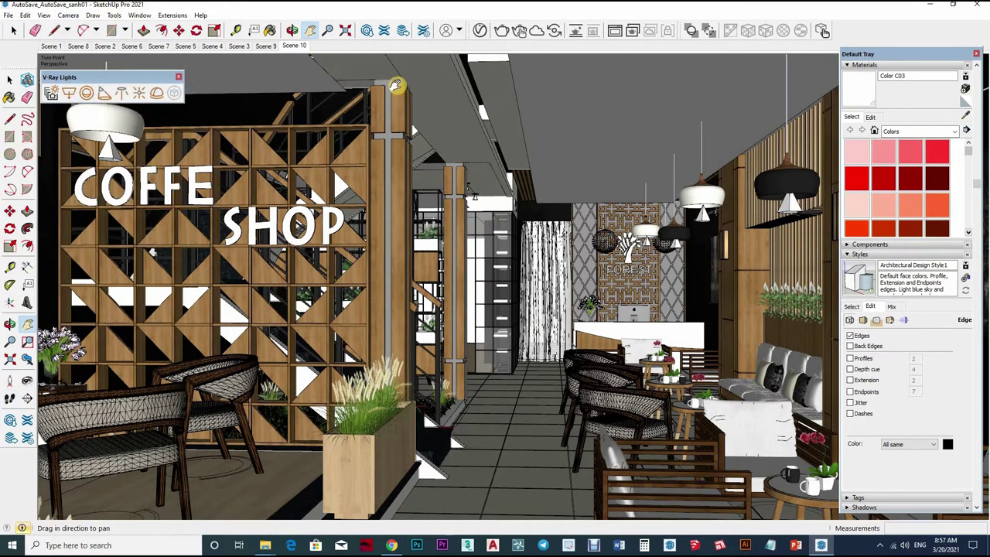
right_click(304, 45)
click(323, 75)
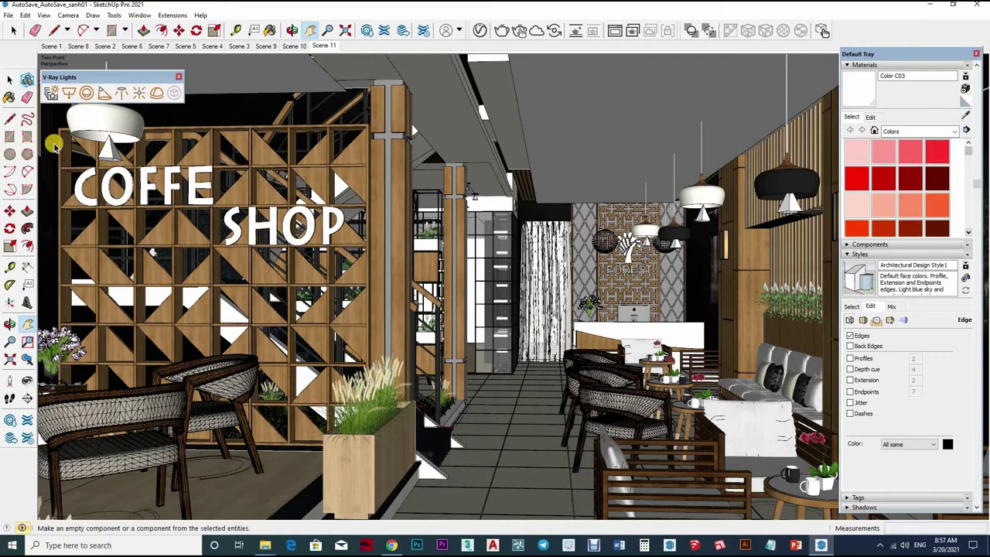
click(13, 30)
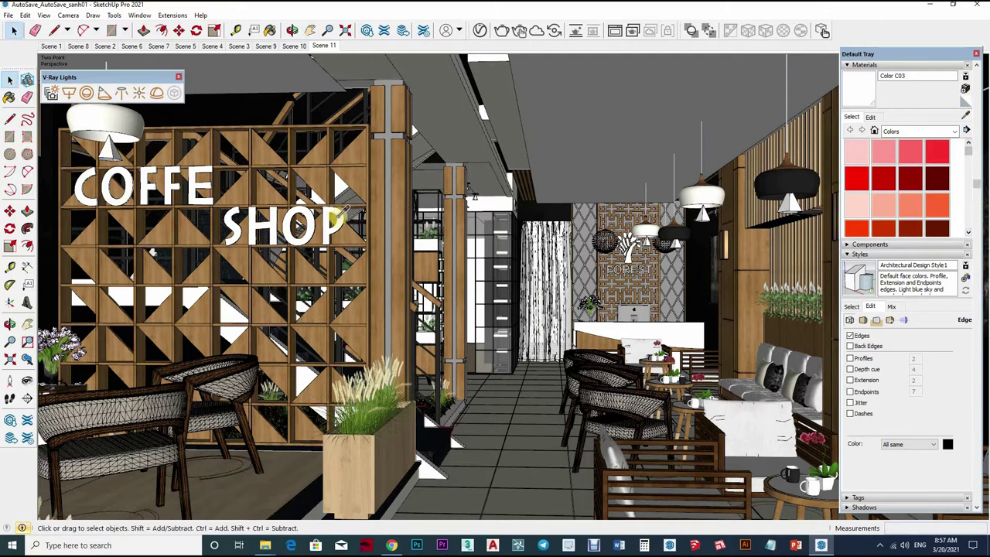
Step: Open the V-Ray material editor on the COFFE SHOP letters' Color A01 material
key(b)
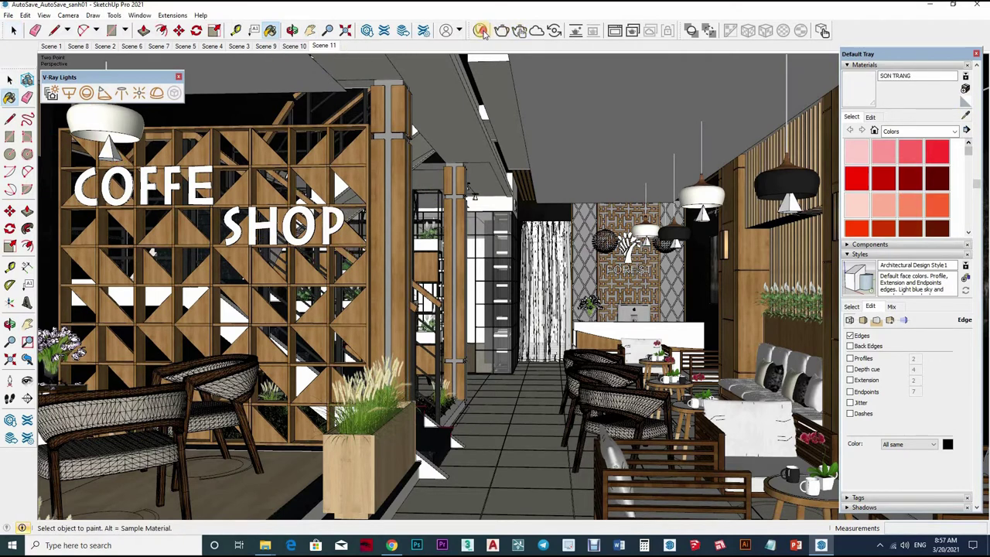
click(481, 31)
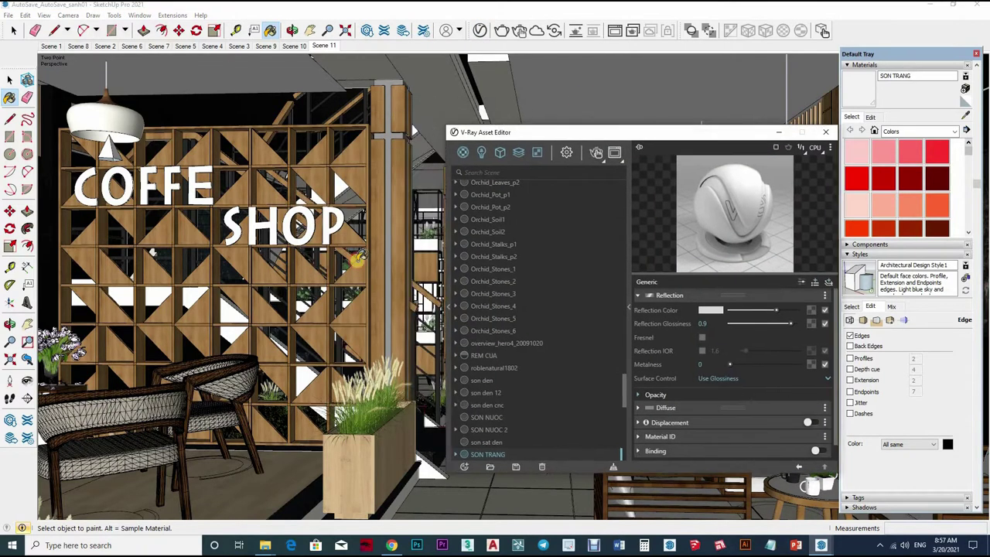
key(space)
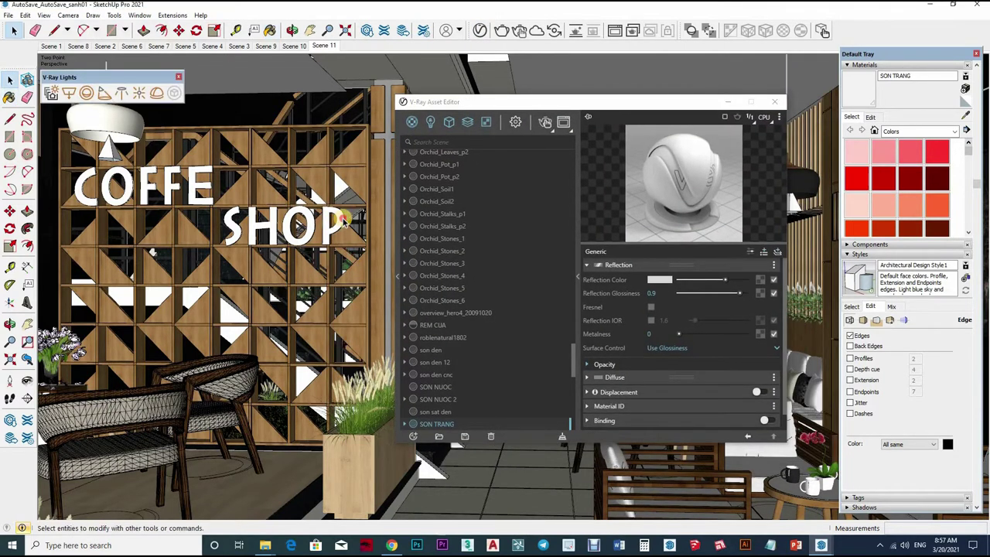
double_click(313, 222)
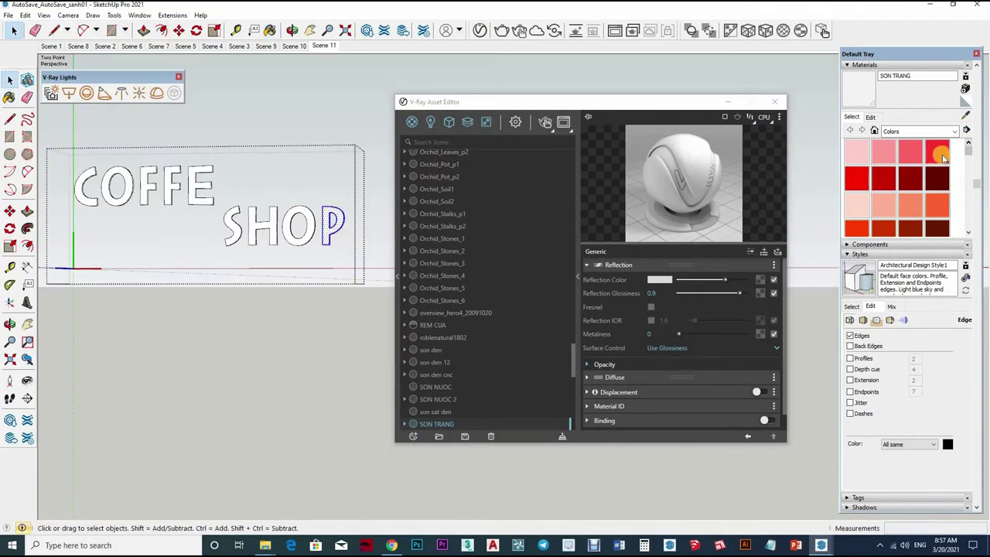
key(ctrl+a)
key(b)
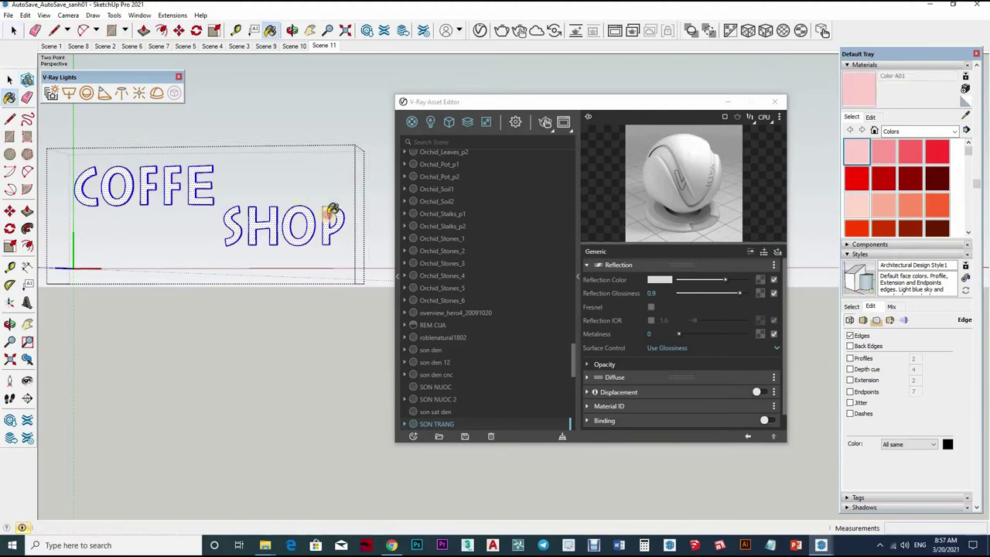
key(space)
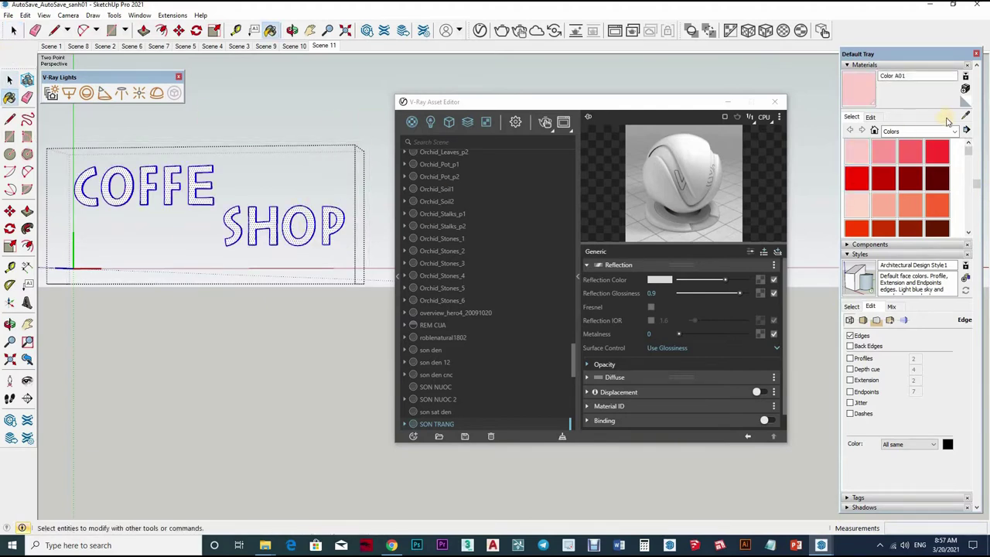
key(Escape)
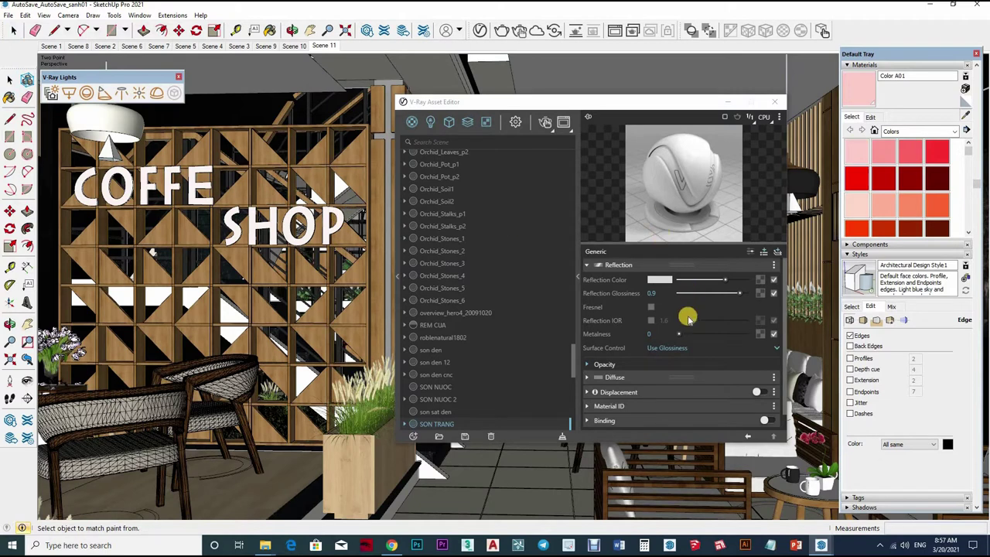
key(b)
Step: Add an Emissive layer at intensity 10 to Color A01
click(777, 252)
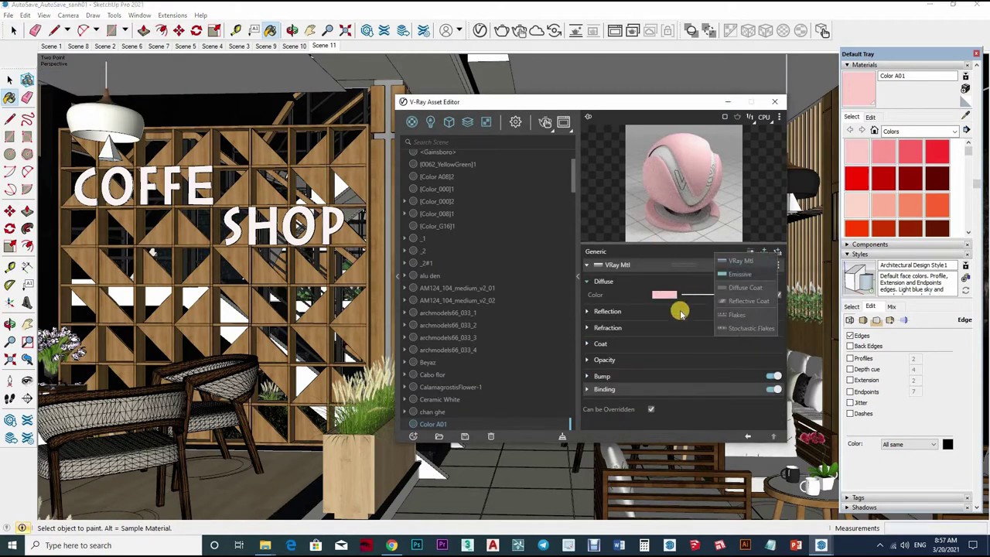
click(673, 305)
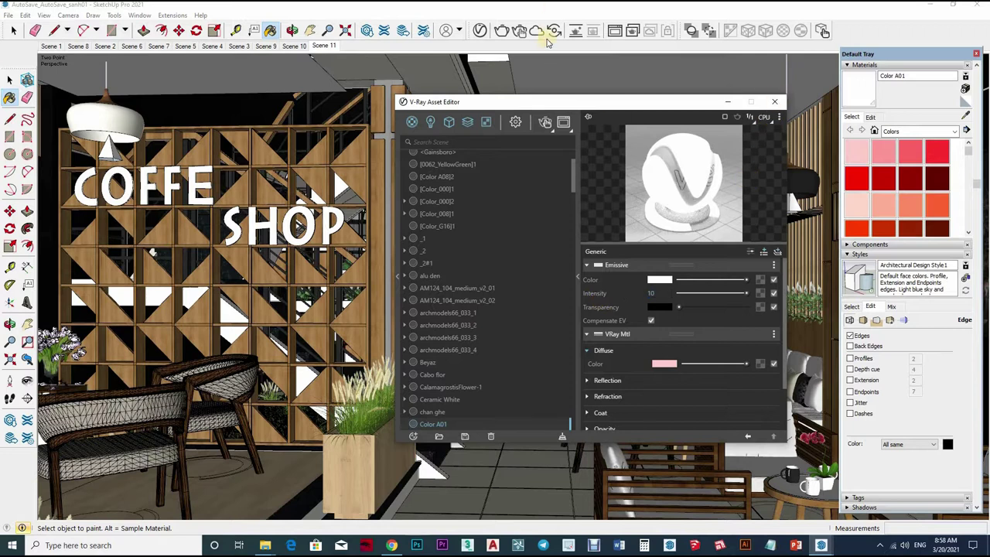
click(524, 32)
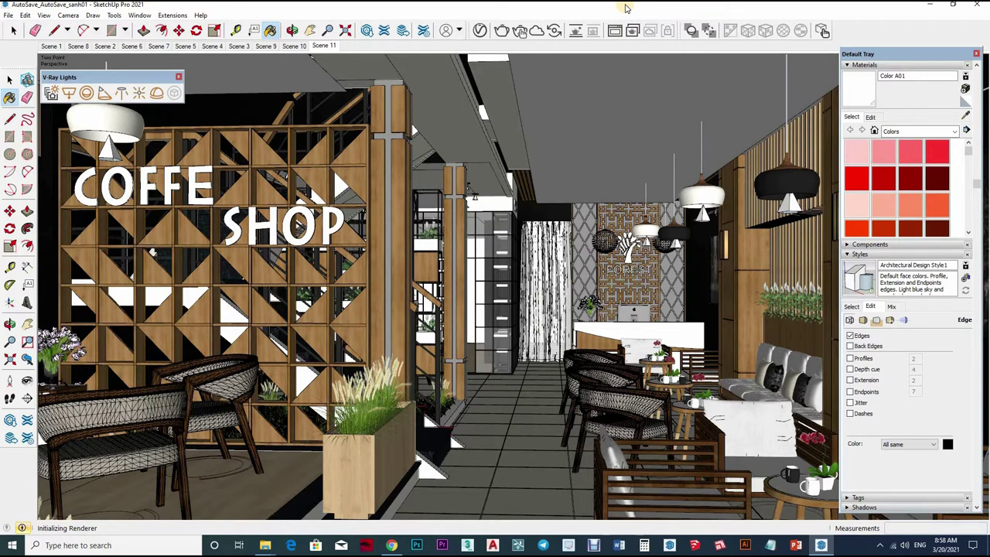
Step: Leave the grainy render of the glowing COFFE SHOP letters and return to the SketchUp model
key(alt+Tab)
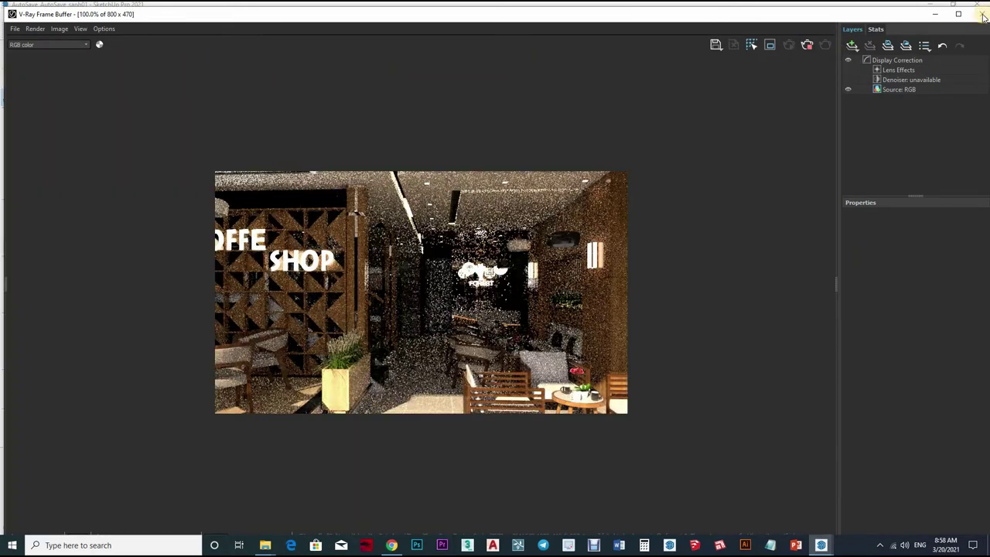
click(2, 91)
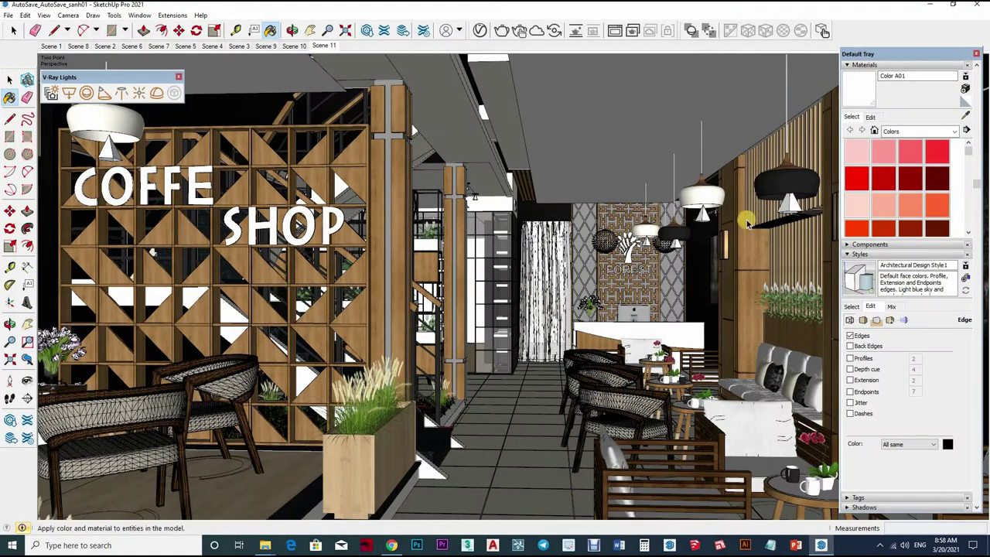
Step: Enter the lamp group and its nested group and select all three pendant lamps
click(10, 78)
double_click(788, 207)
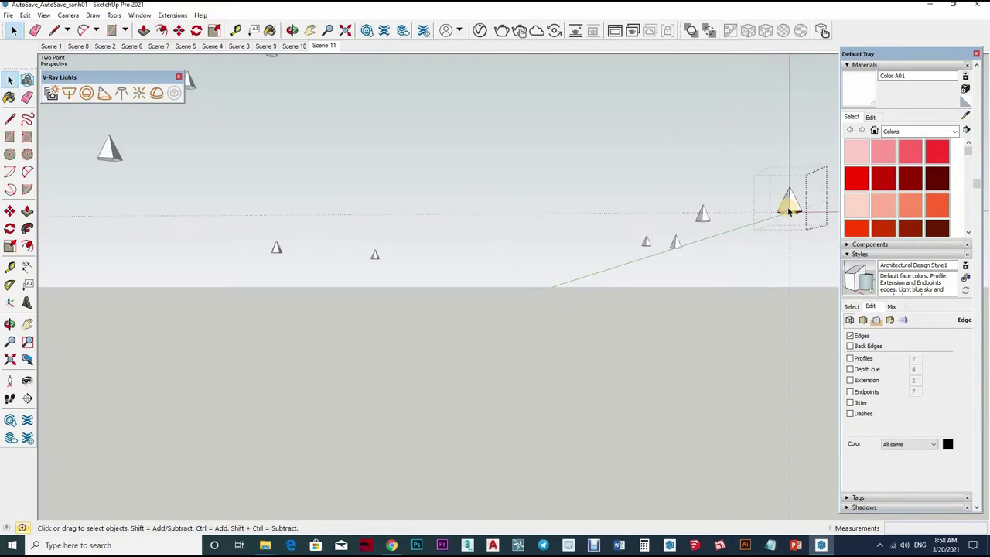
click(758, 272)
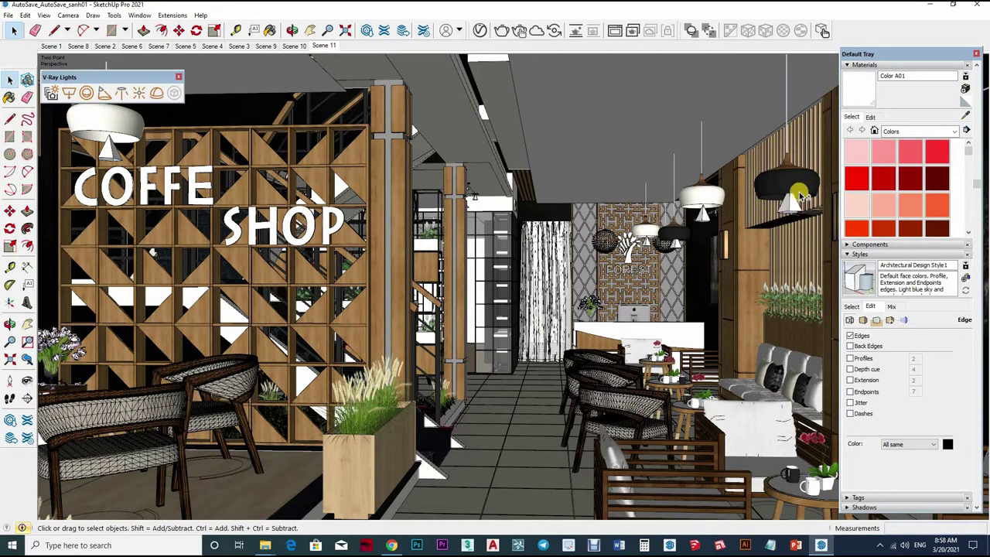
double_click(799, 184)
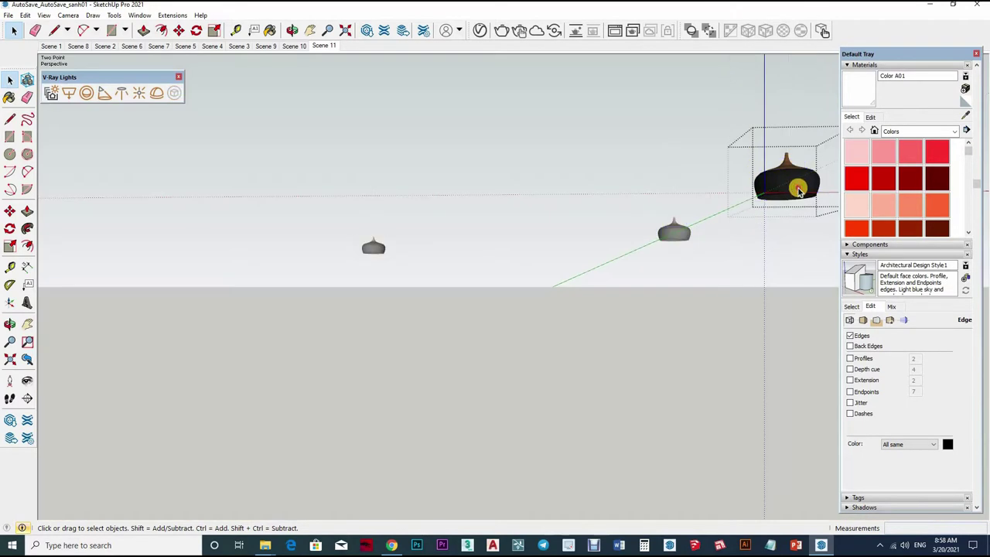
double_click(800, 210)
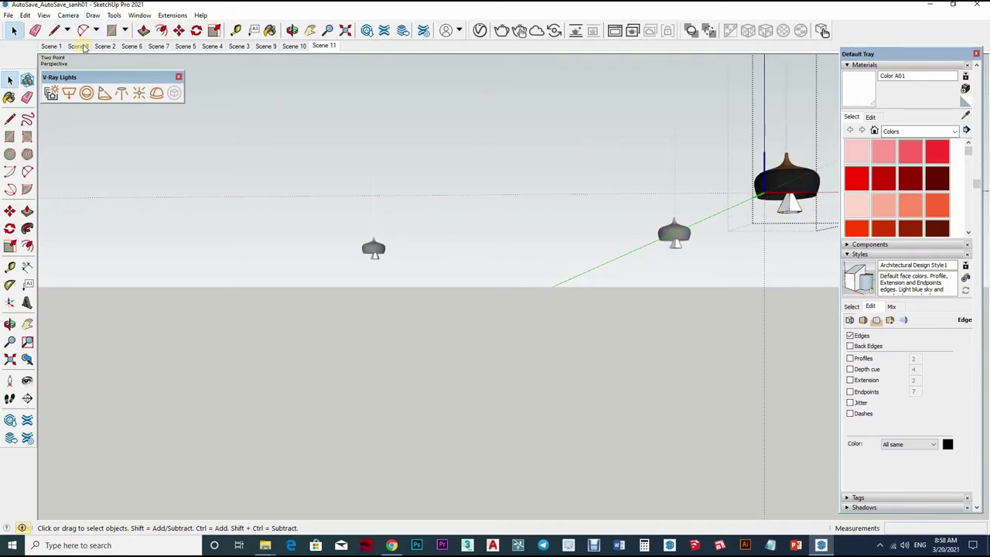
key(ctrl+a)
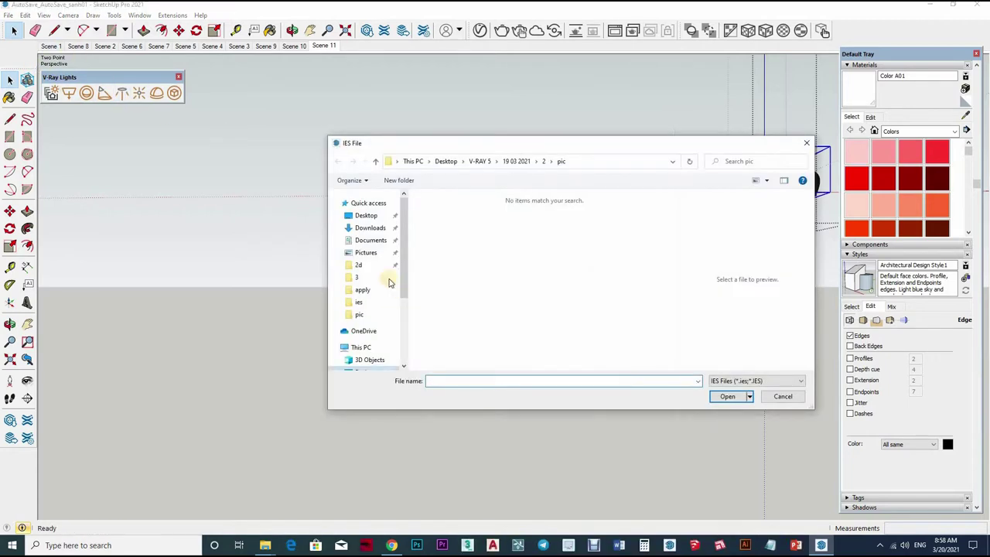
Step: Load the 29.IES profile from Storage (F:) > Sketchup Vray Net > IES LIGHT > ies
scroll(387, 278, down, 2)
scroll(379, 294, down, 1)
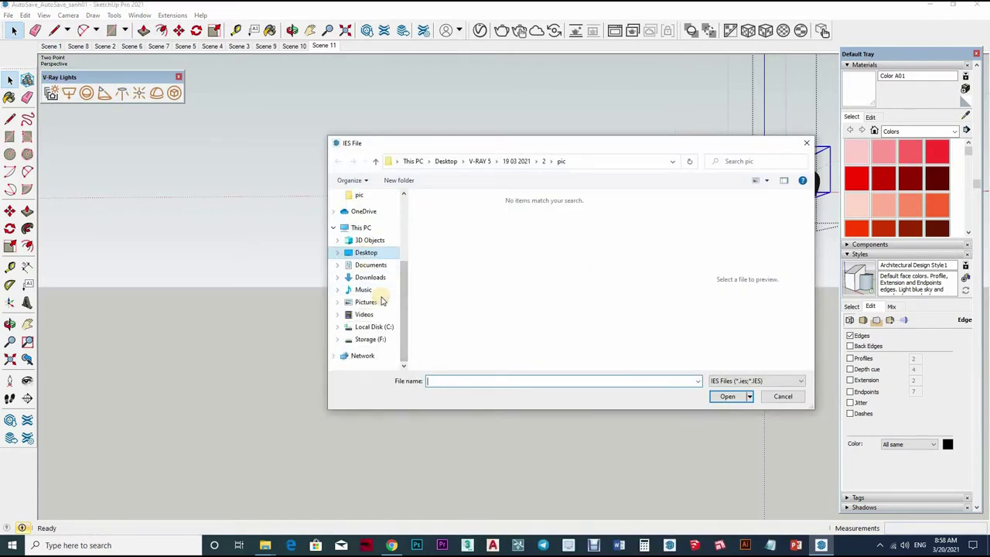
click(370, 338)
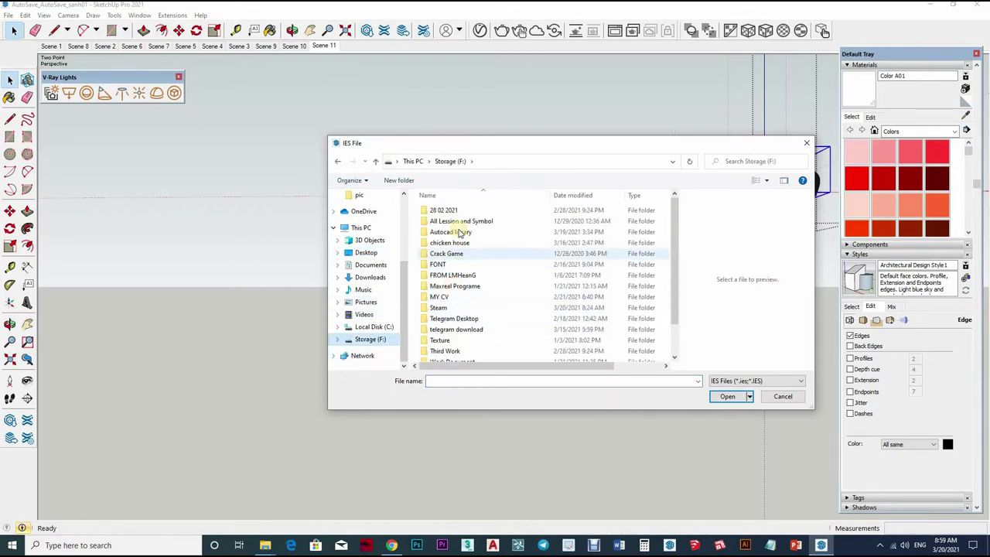
double_click(461, 222)
scroll(452, 263, down, 3)
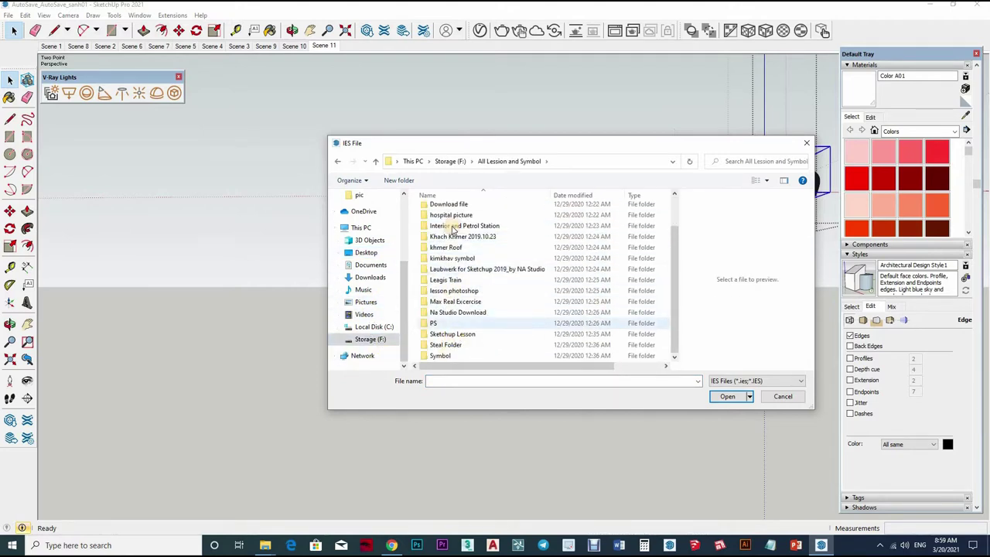
double_click(452, 333)
double_click(448, 242)
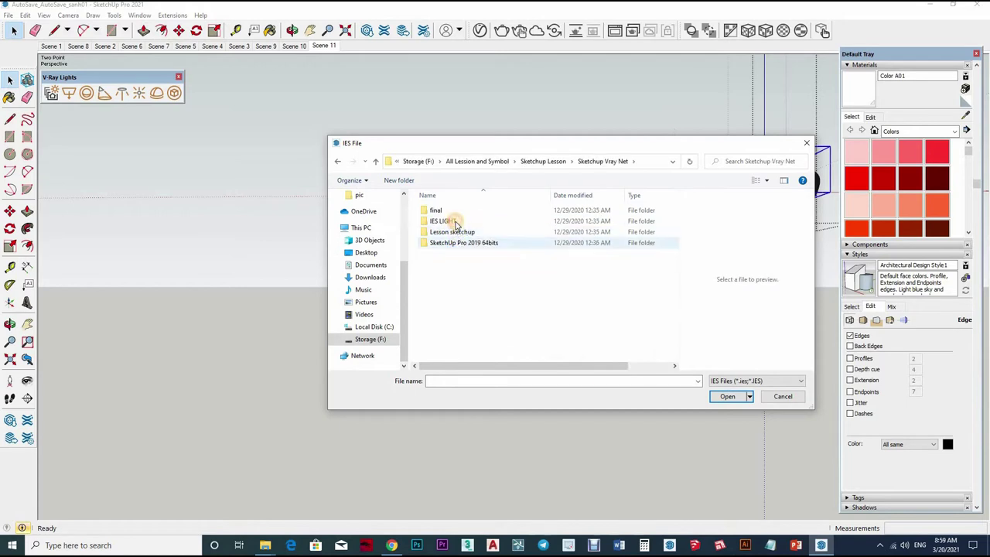
double_click(439, 220)
double_click(434, 210)
scroll(440, 347, down, 5)
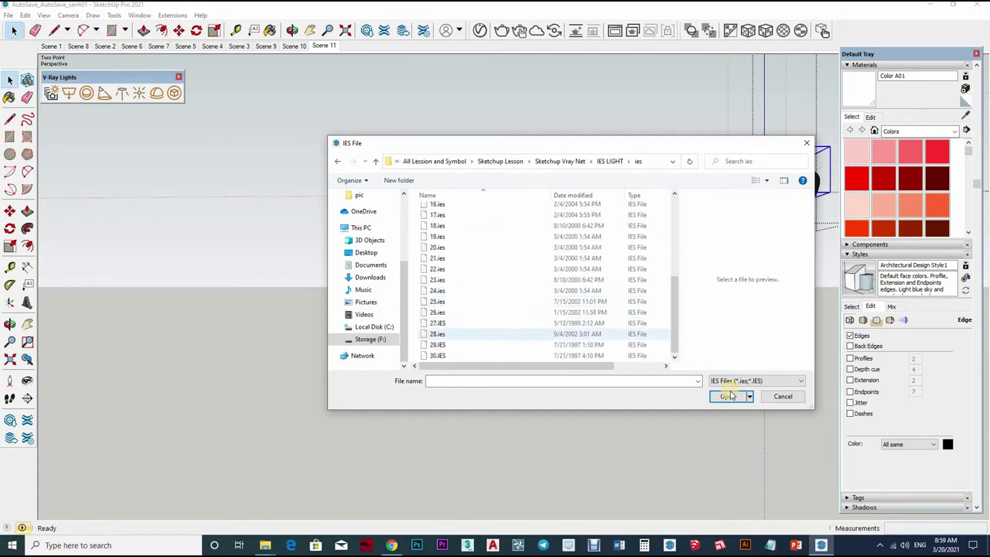
click(436, 344)
click(727, 396)
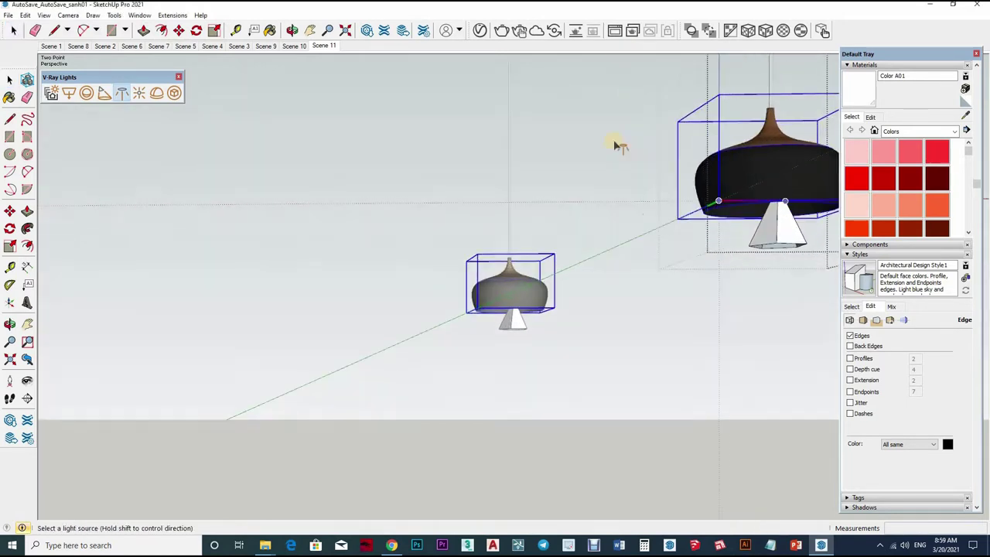
Step: Place the IES light inside the black ring pendant lamp
middle_drag(572, 294, 559, 274)
scroll(581, 326, up, 3)
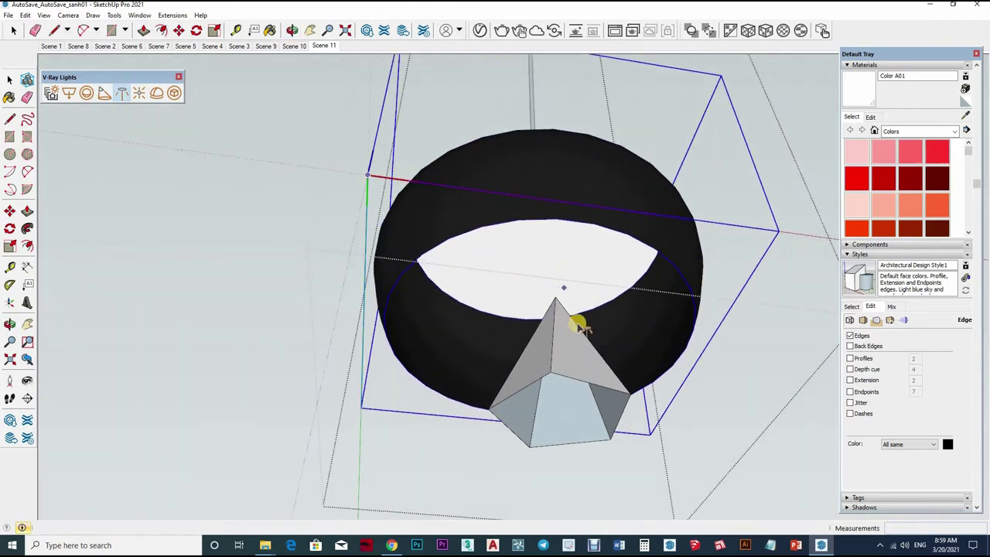
click(555, 365)
click(575, 366)
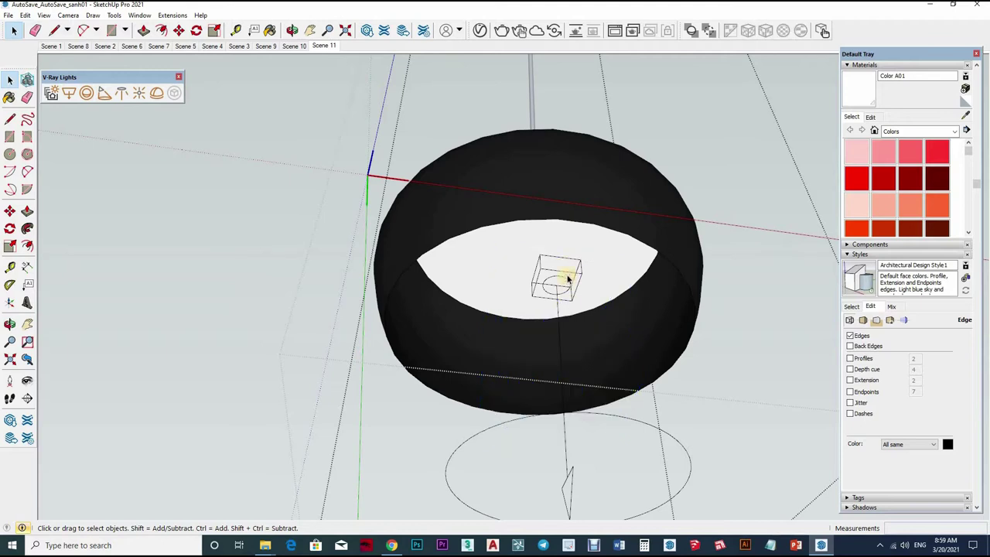
mouse_move(556, 281)
middle_down()
mouse_move(579, 260)
mouse_move(648, 381)
mouse_move(608, 402)
mouse_move(616, 227)
mouse_move(549, 254)
mouse_move(524, 210)
middle_up()
scroll(541, 178, up, 3)
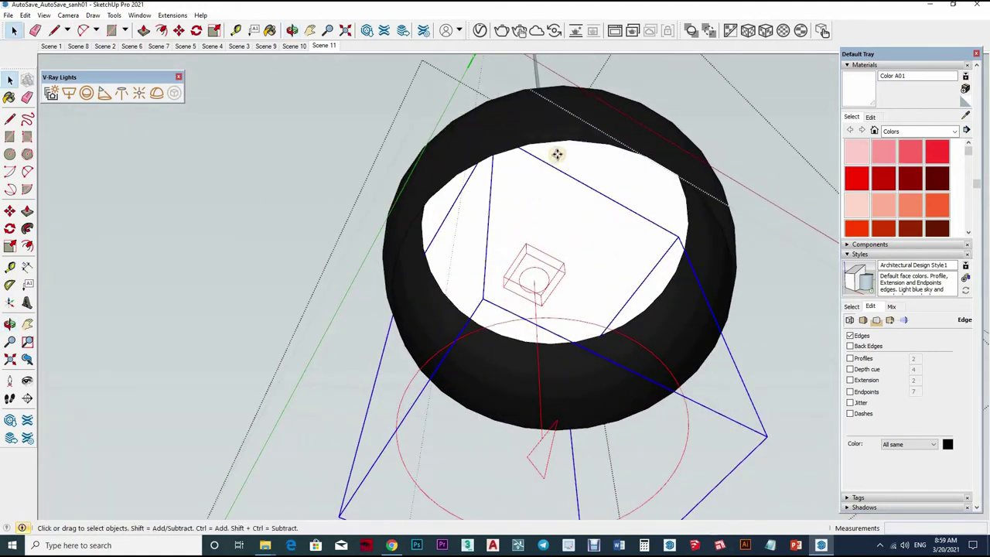
Step: Set the IES light to a warm off-white, about 5366 K, at 3000 lm
key(m)
scroll(568, 332, down, 2)
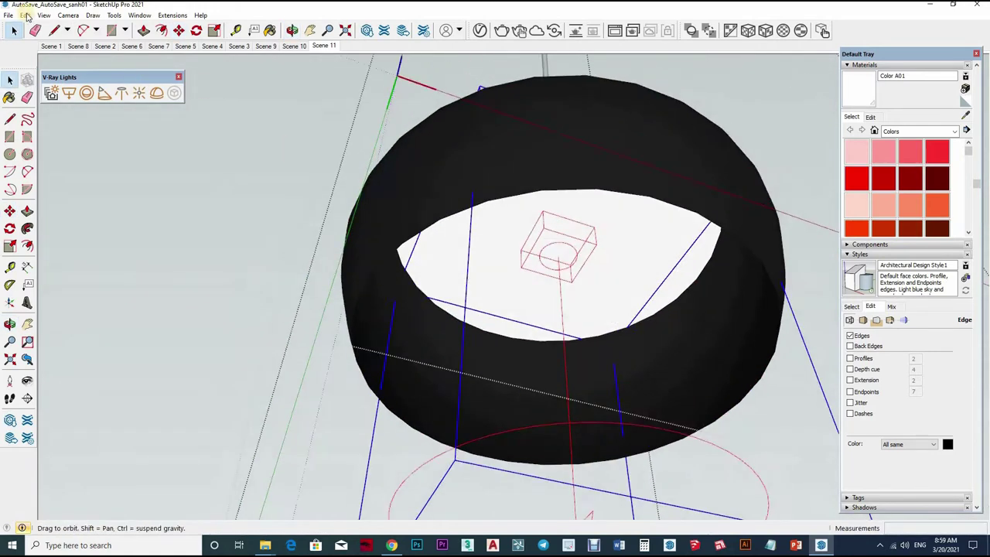
key(space)
scroll(568, 333, down, 3)
click(480, 30)
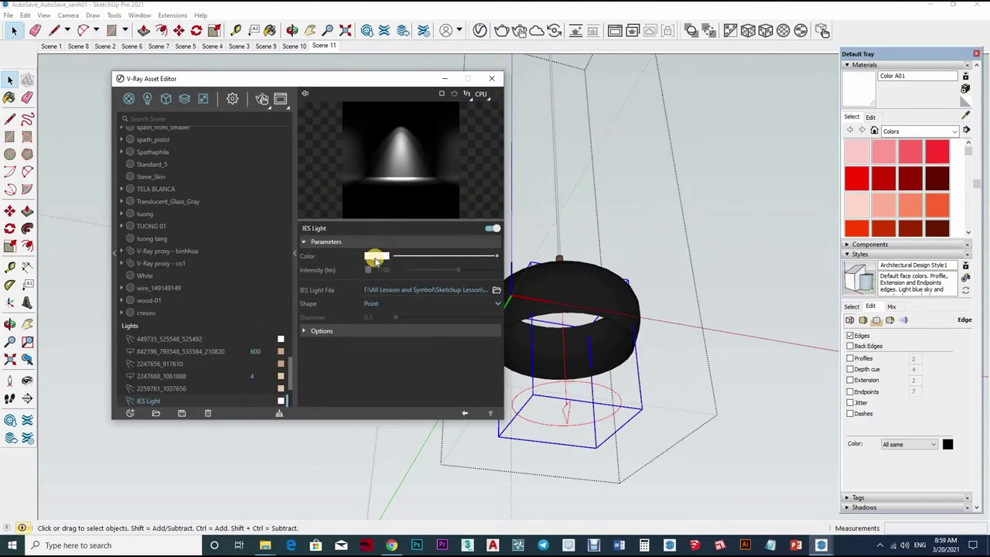
click(378, 256)
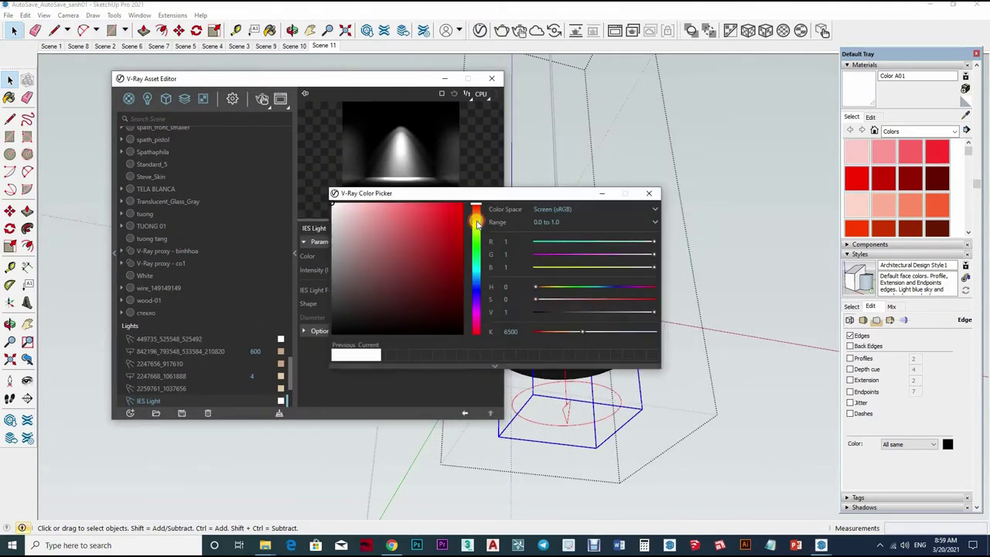
drag(384, 210, 349, 203)
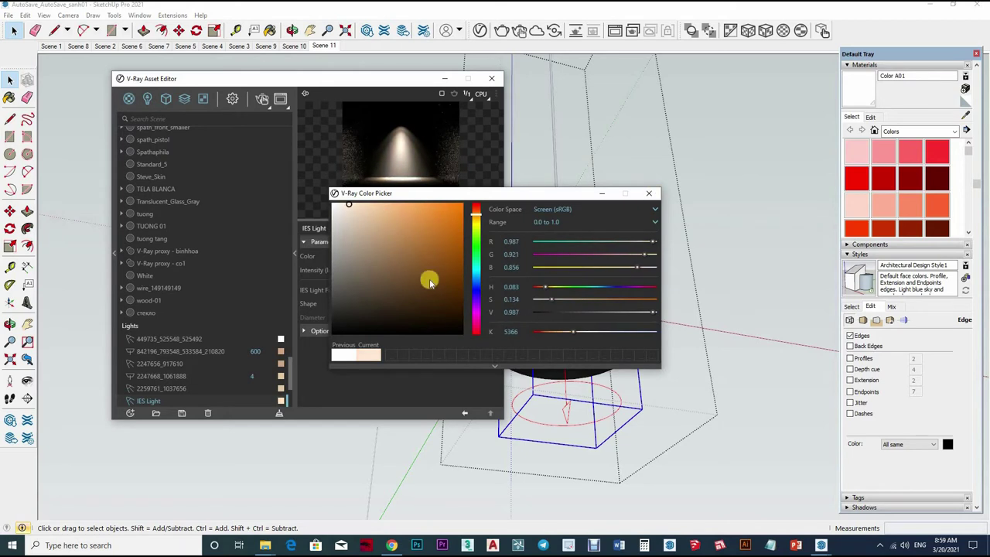
click(342, 279)
text(3000)
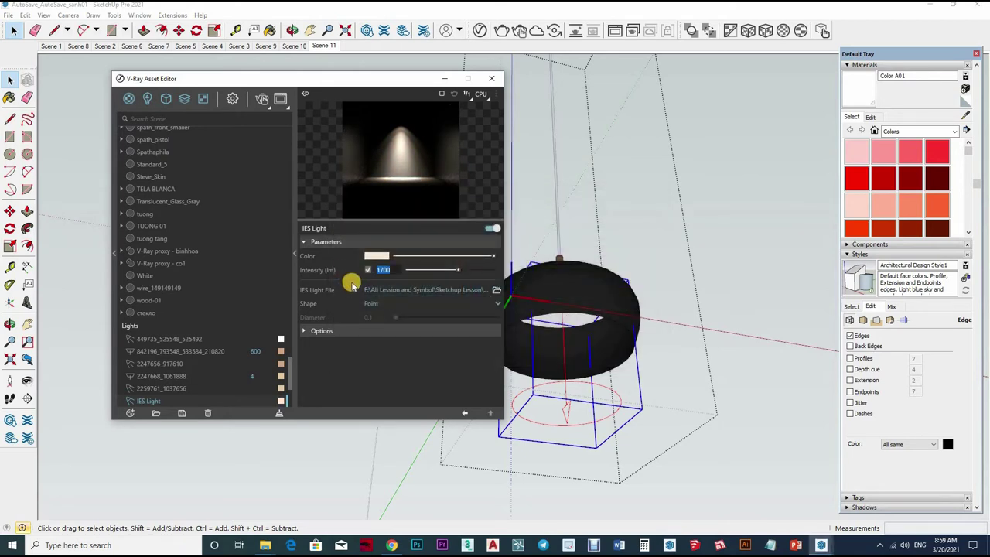
click(491, 79)
Step: Delete the old light cone from inside the white pendant lamp
middle_drag(564, 316, 532, 334)
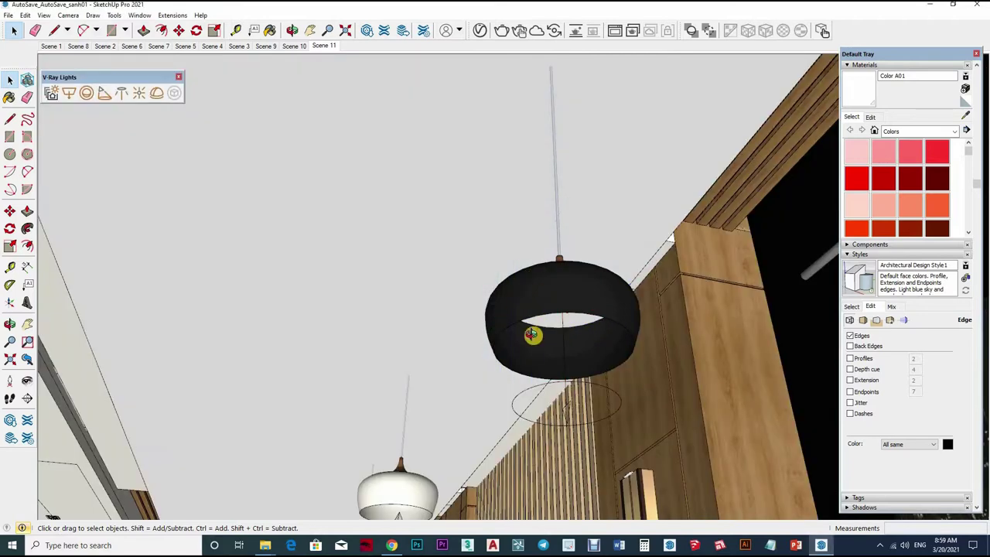
mouse_move(545, 289)
middle_down()
mouse_move(515, 258)
mouse_move(510, 283)
mouse_move(531, 276)
mouse_move(525, 311)
middle_up()
double_click(526, 311)
click(526, 313)
scroll(518, 321, up, 2)
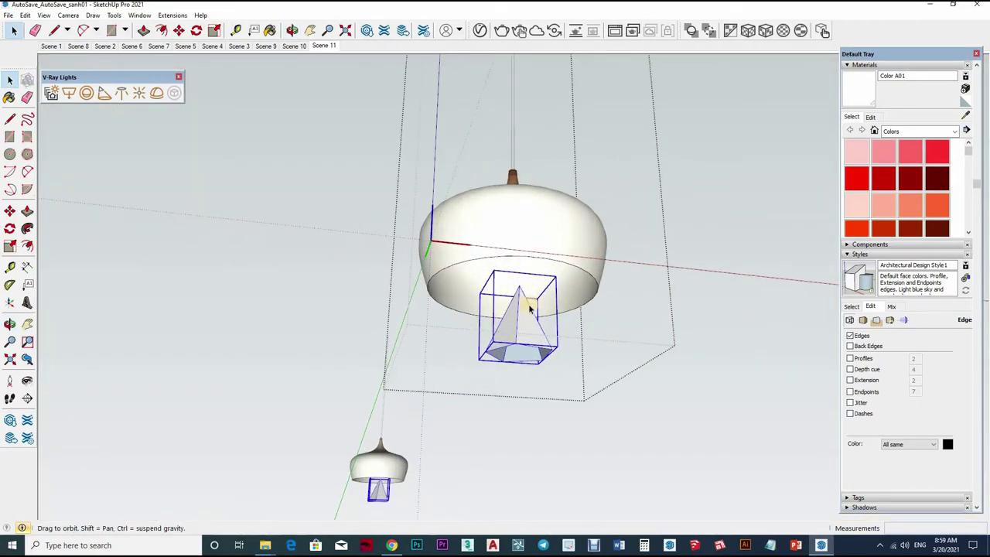
scroll(516, 323, up, 2)
click(516, 323)
click(516, 324)
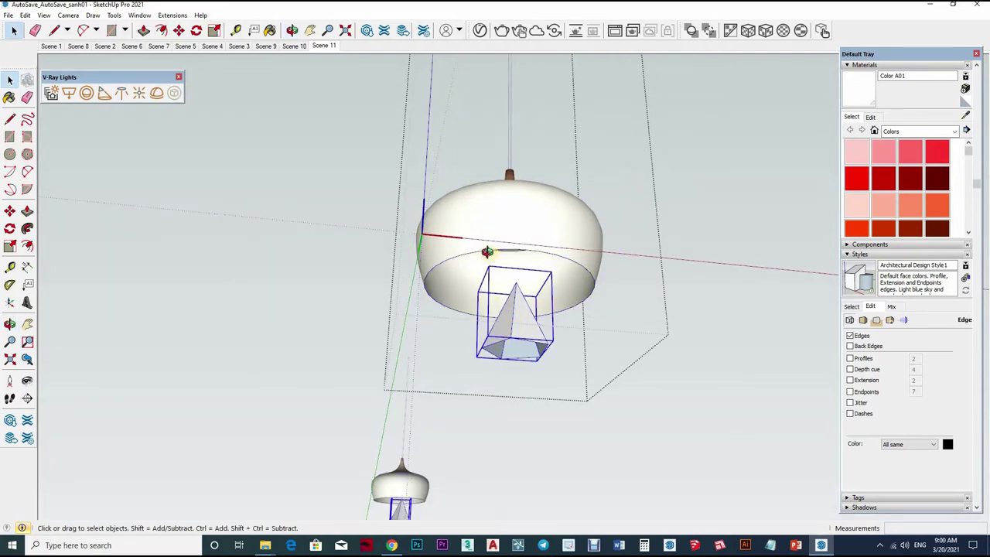
key(Delete)
middle_drag(360, 178, 151, 53)
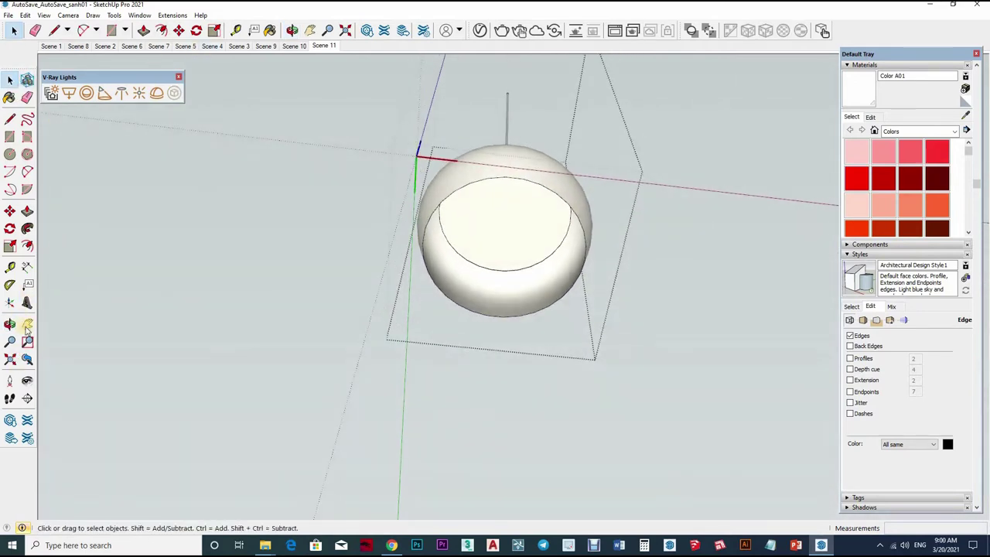
Step: Place a new IES light with the 29.IES profile inside the white lamp
click(84, 97)
click(443, 317)
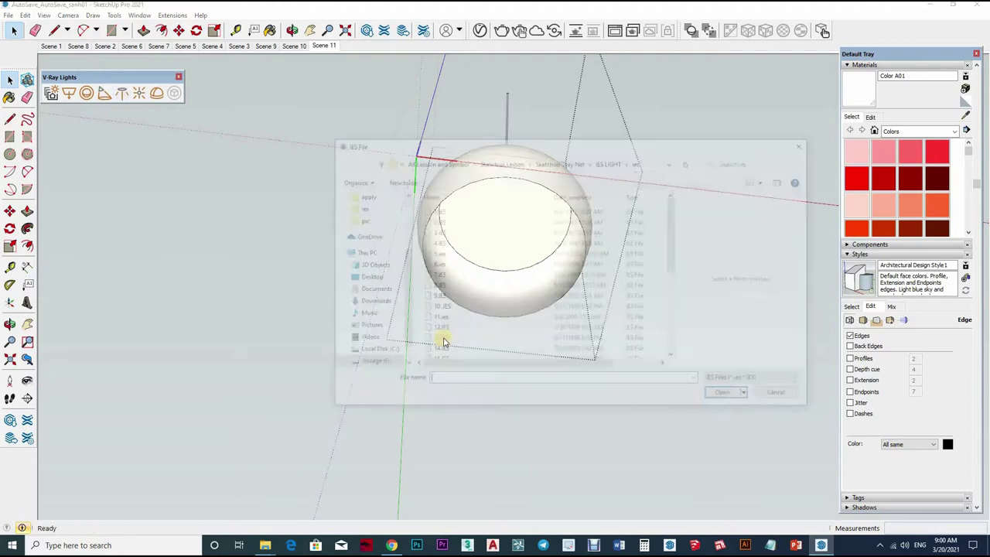
scroll(437, 353, down, 5)
click(437, 355)
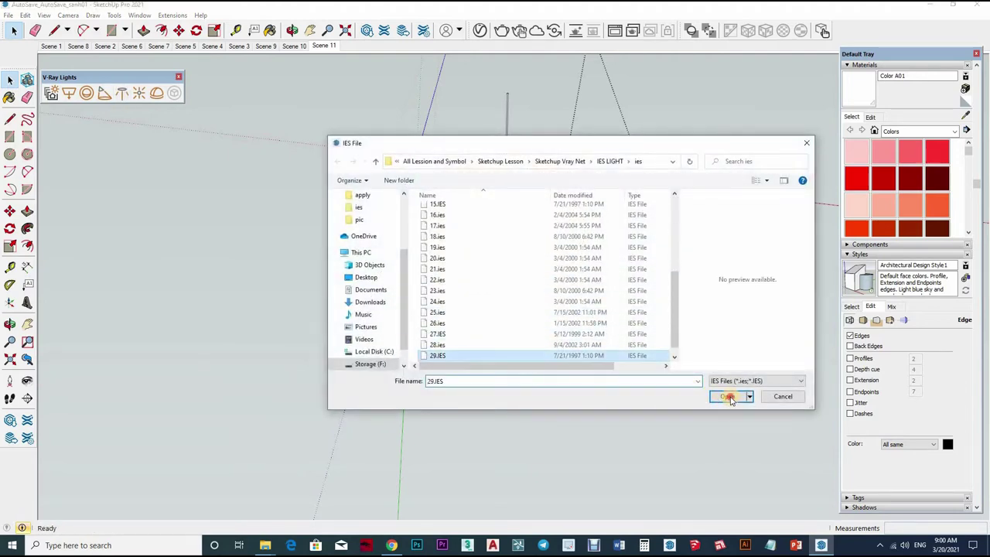
key(Return)
click(506, 214)
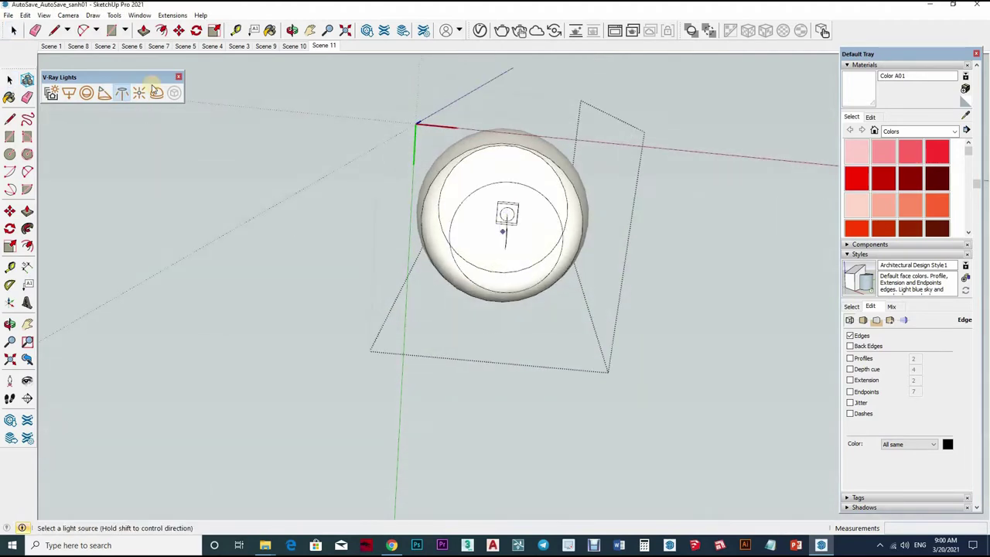
Step: Give IES Light#1 a light-peach colour (about 5545 K) and intensity 3000
double_click(548, 325)
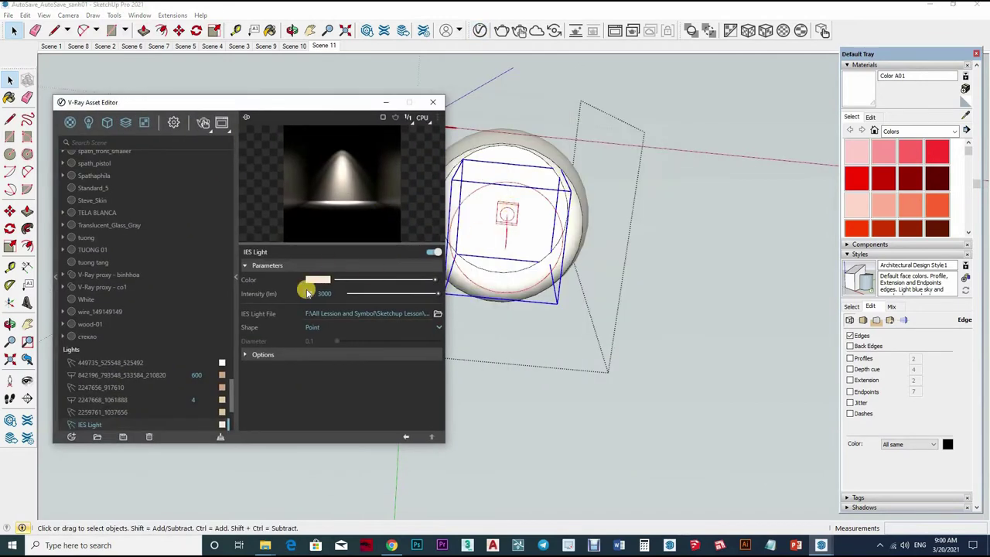
click(307, 293)
click(317, 281)
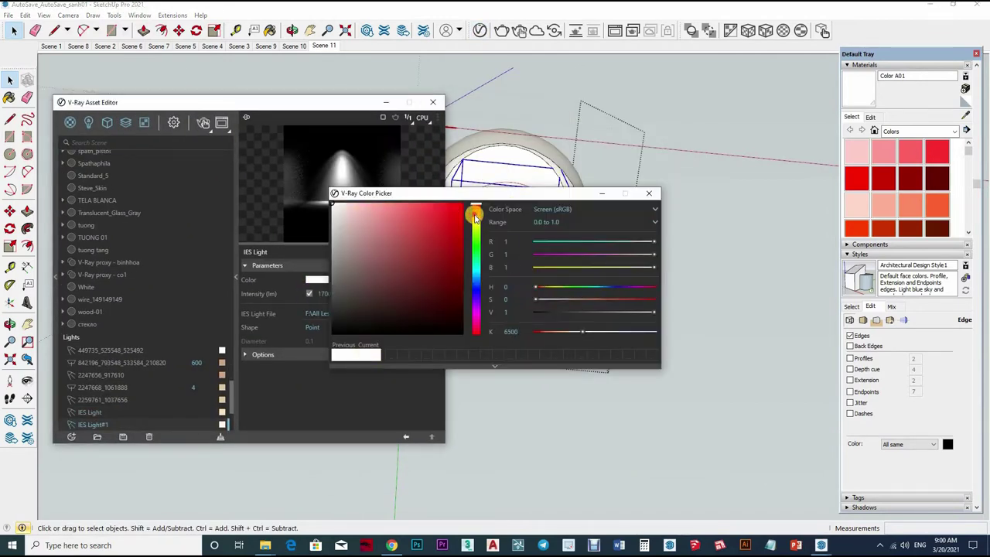
scroll(359, 213, up, 2)
click(345, 206)
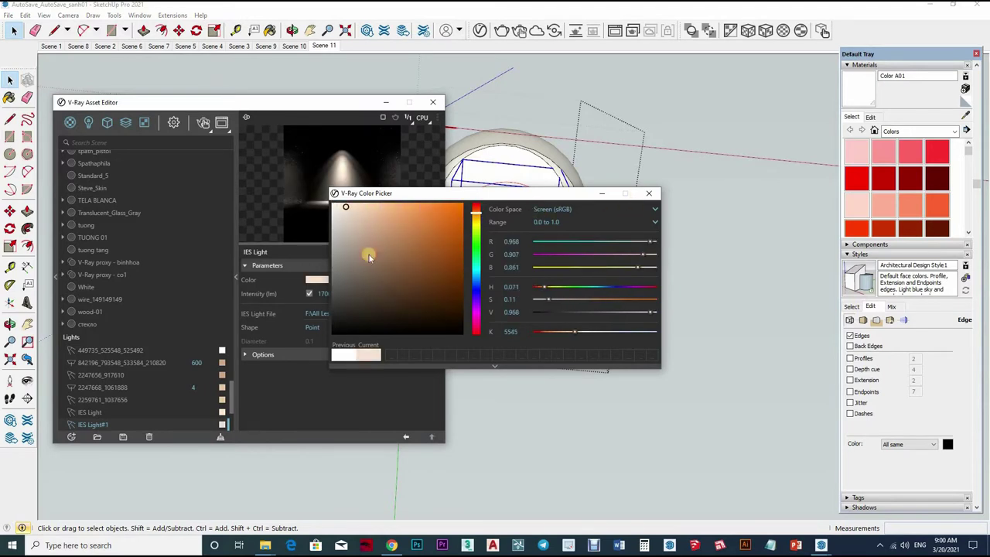
click(277, 296)
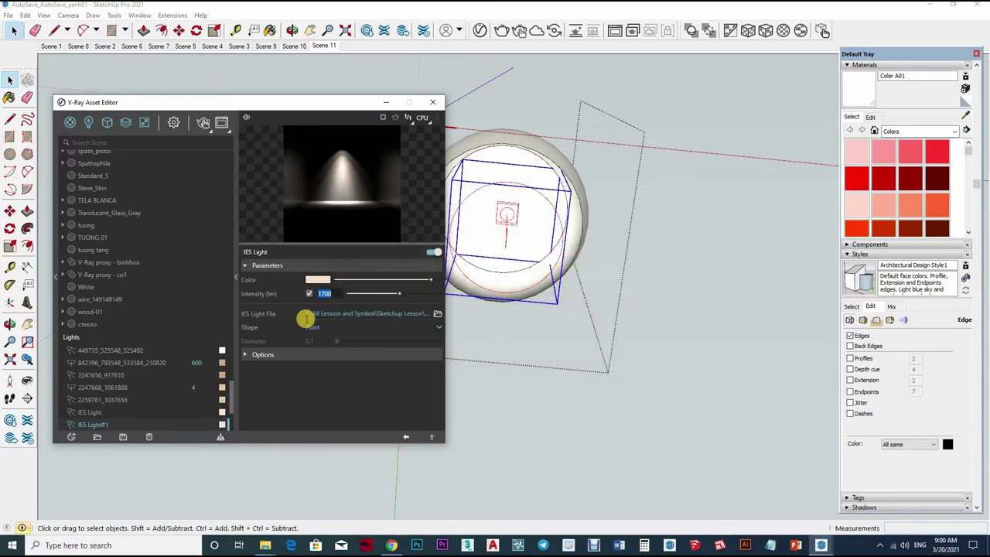
text(000)
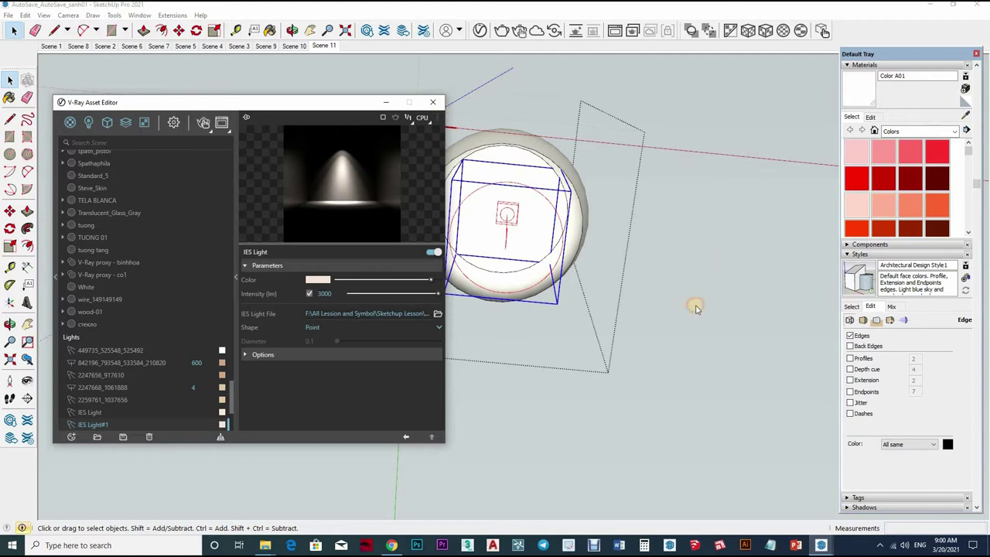
click(433, 102)
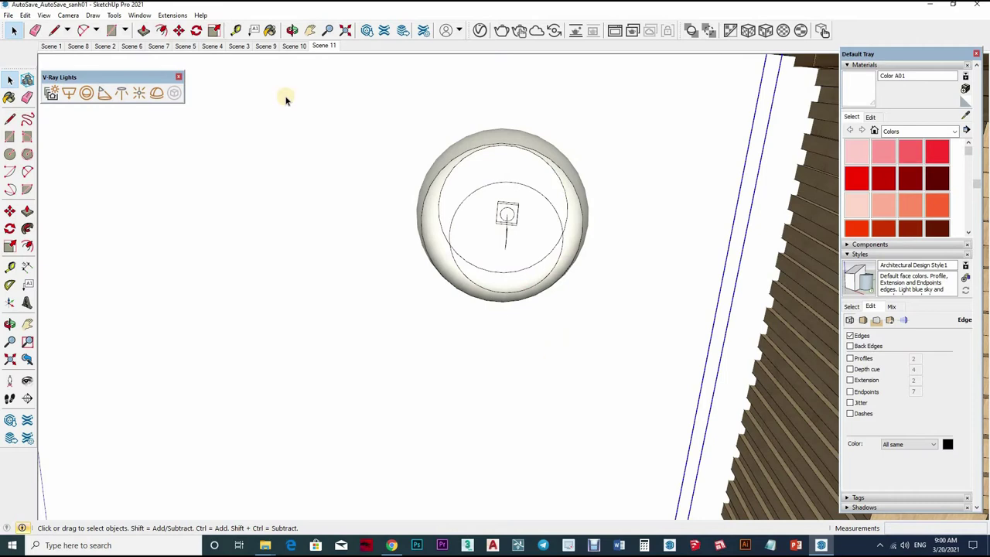
middle_drag(286, 99, 456, 260)
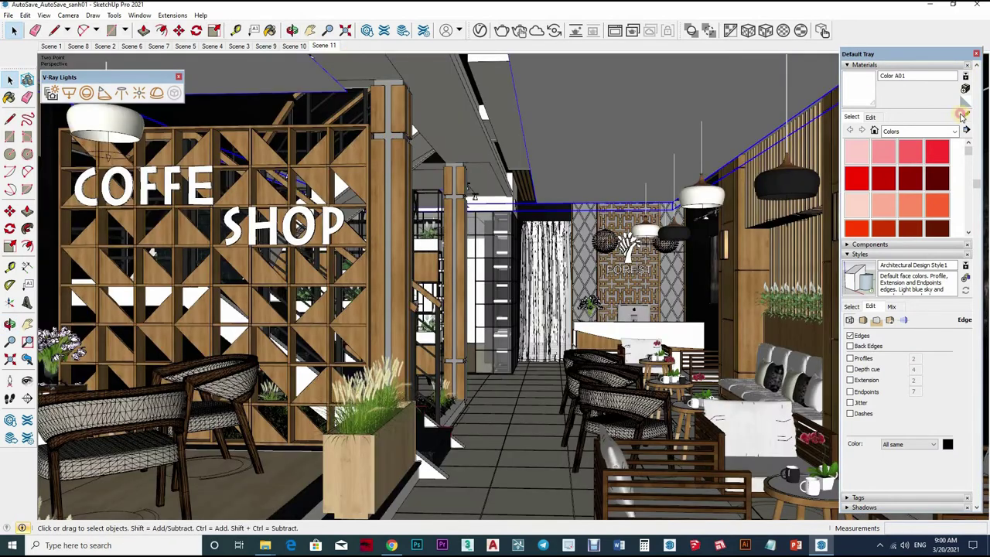
Step: Raise the white lamp's Beyaz material reflection glossiness to 0.9
click(961, 114)
click(692, 193)
click(479, 31)
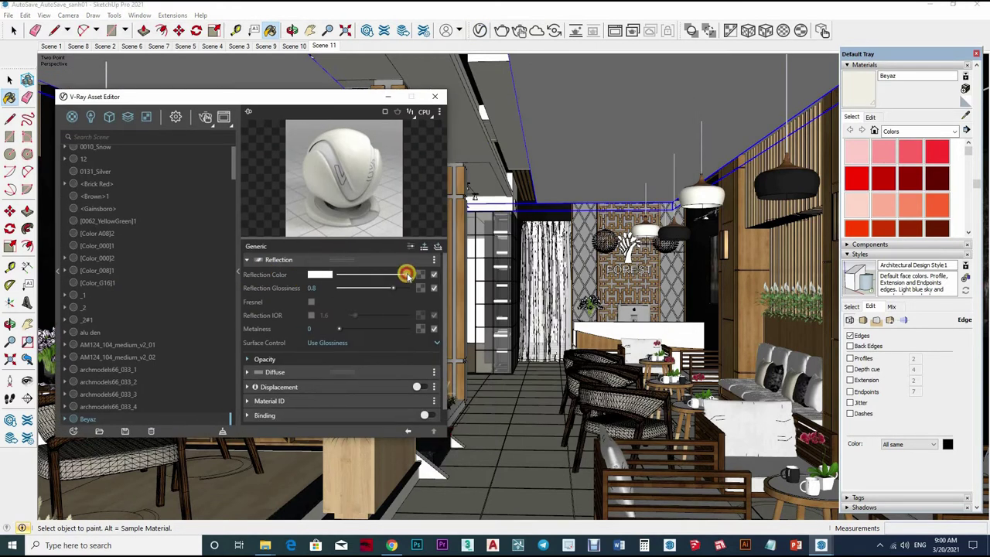
drag(392, 290, 399, 288)
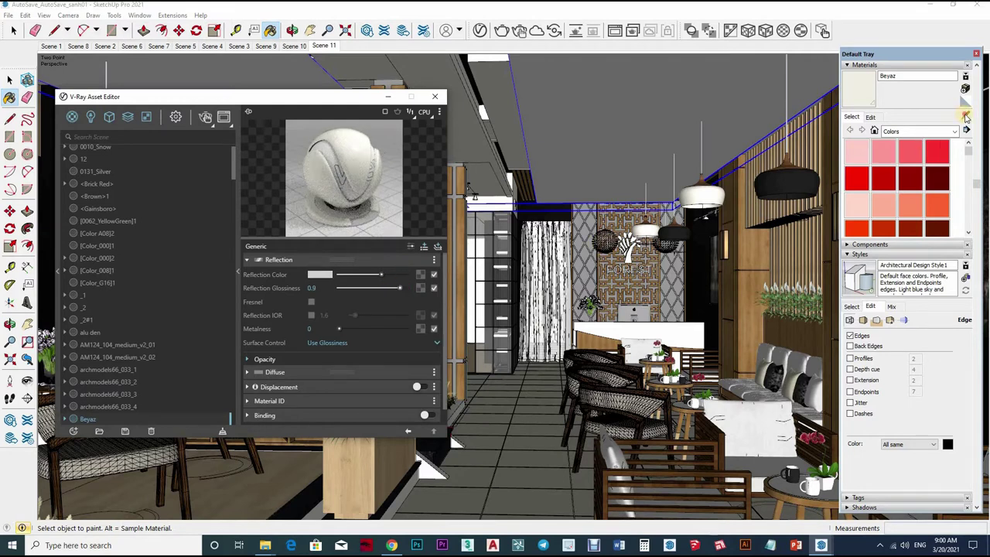
Step: Inspect the black lamp's [Color_008]1 material, then close the editor and start a render
alt+click(795, 180)
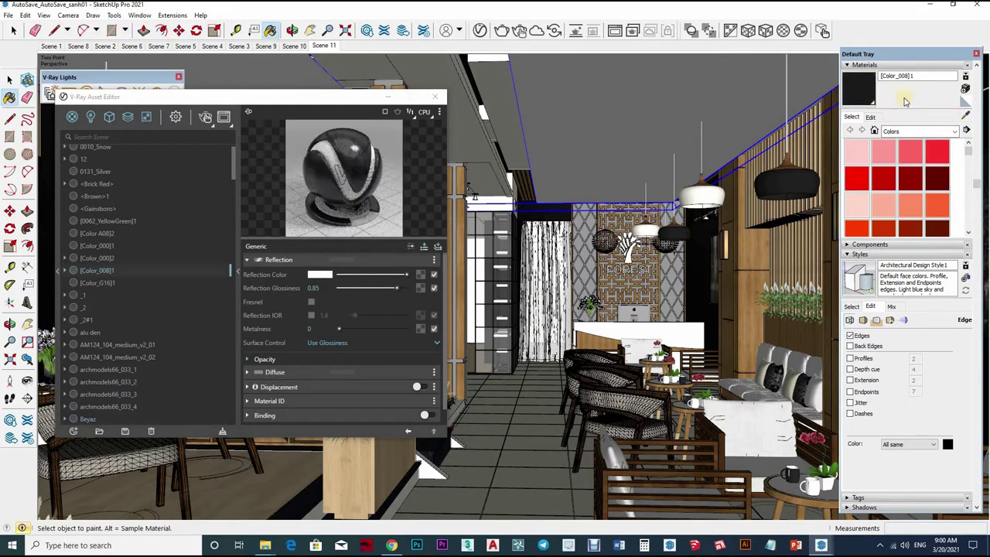
click(398, 284)
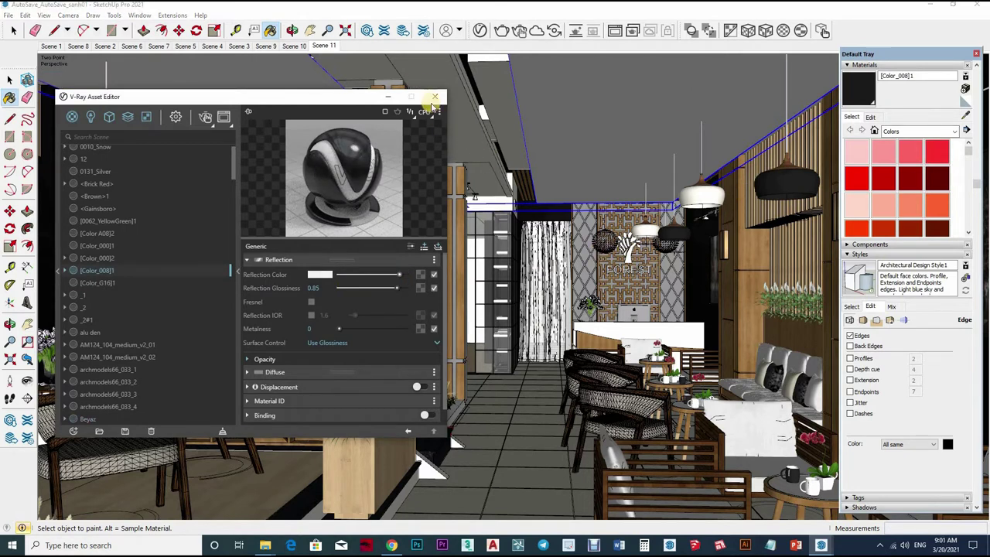
click(10, 80)
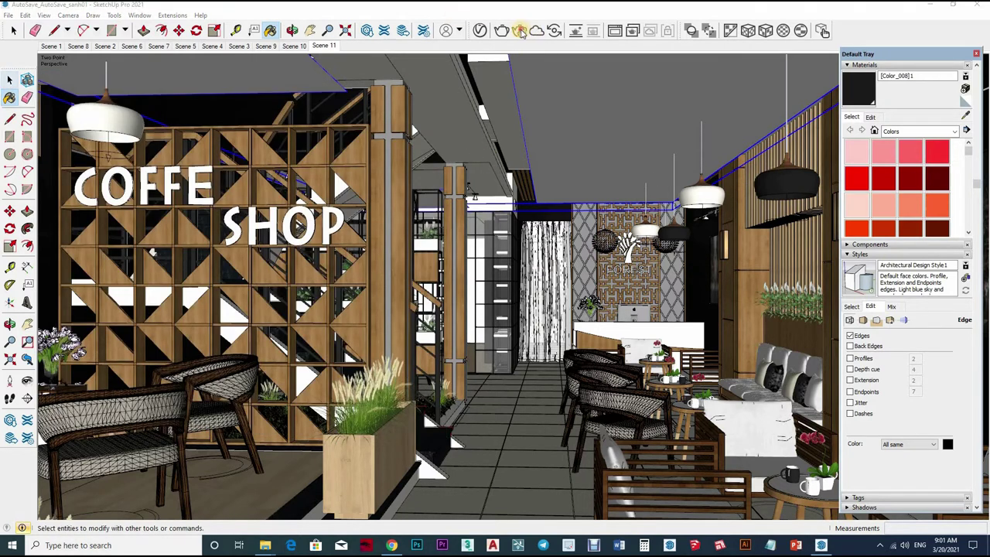
click(9, 81)
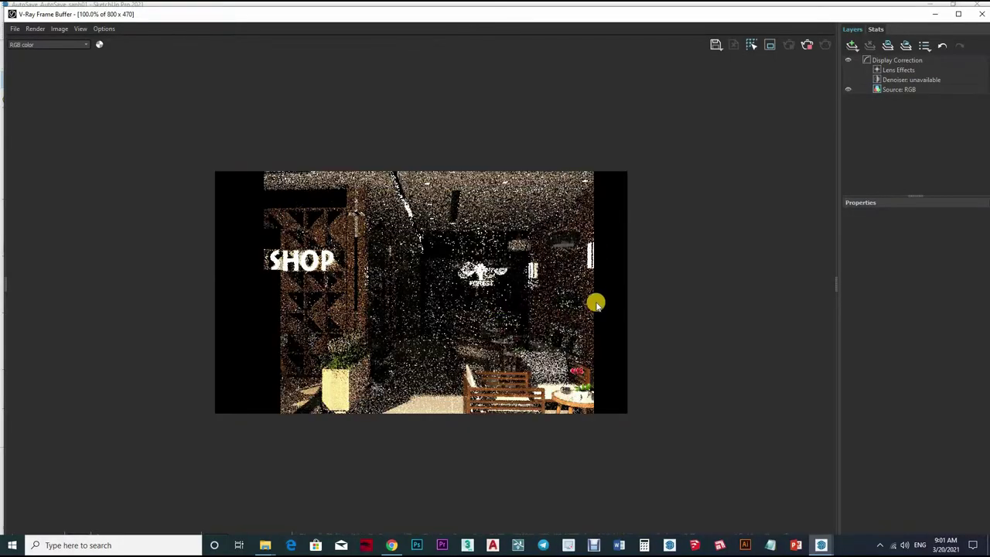
Step: Zoom in and out on the grainy render, then orbit the model toward the pendant lamps
scroll(548, 226, up, 2)
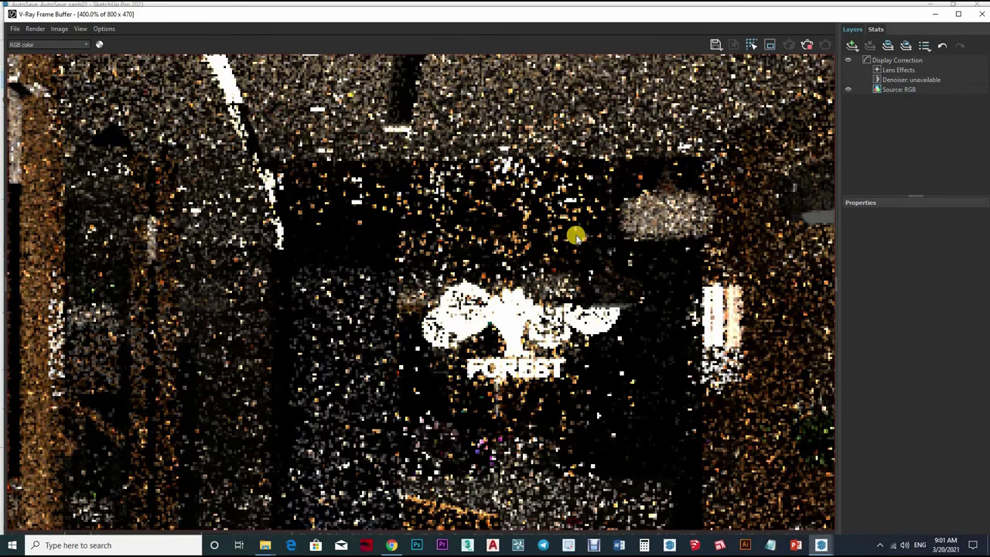
scroll(575, 232, down, 1)
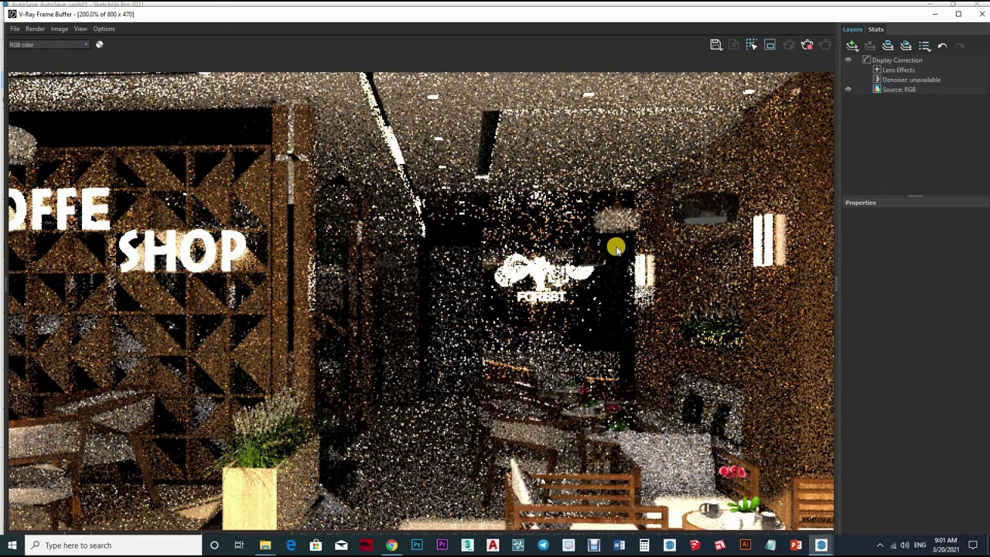
scroll(613, 244, down, 2)
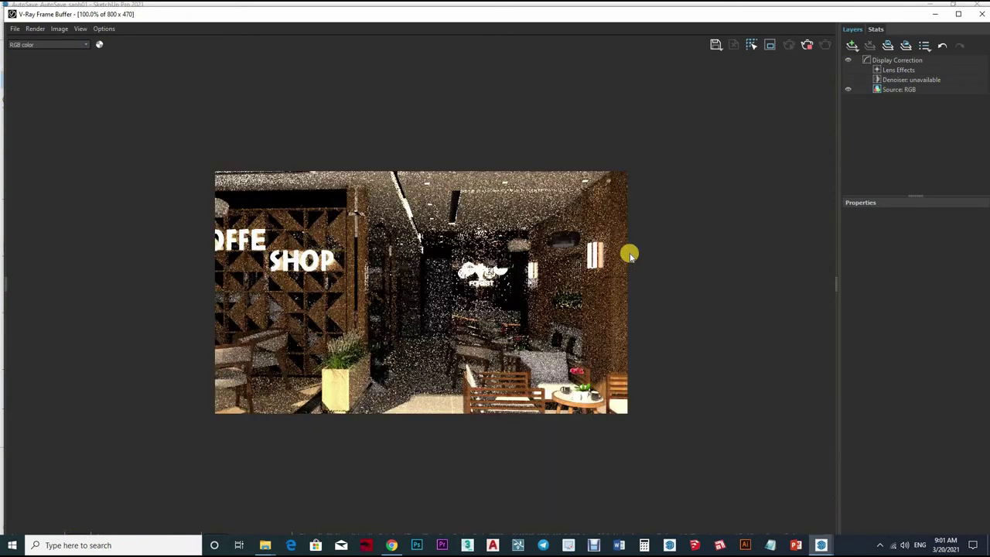
scroll(628, 251, up, 2)
scroll(634, 259, down, 1)
scroll(603, 263, down, 1)
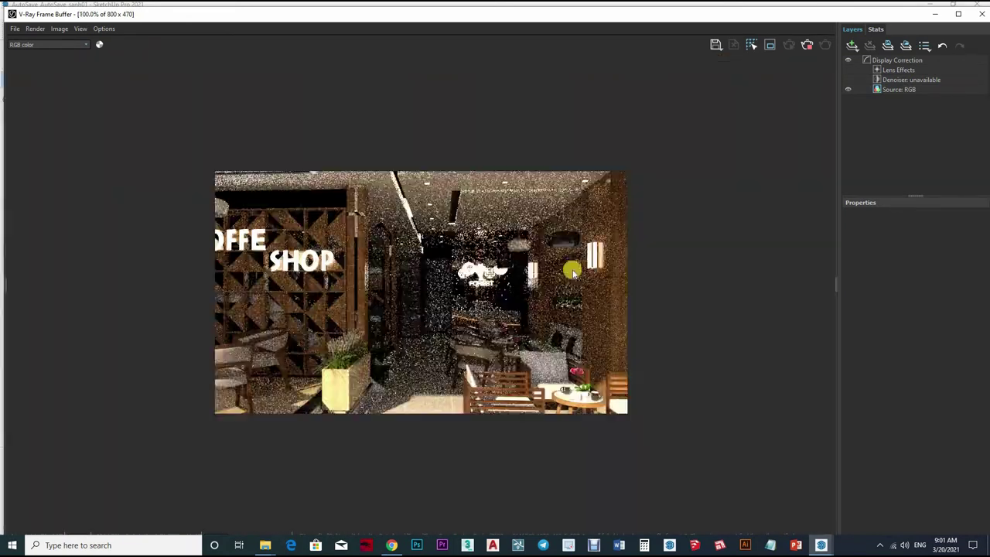
scroll(609, 248, up, 2)
scroll(823, 58, down, 2)
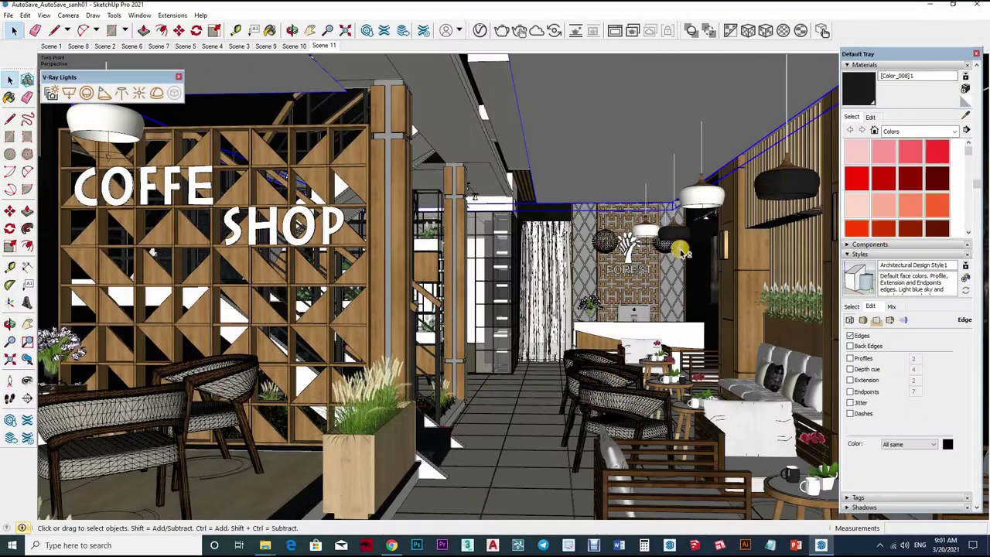
mouse_move(681, 250)
middle_down()
mouse_move(530, 219)
mouse_move(568, 108)
middle_up()
Step: Enter the black lamp's nested shade group and paint its inner disc with [Color B01]1
double_click(564, 124)
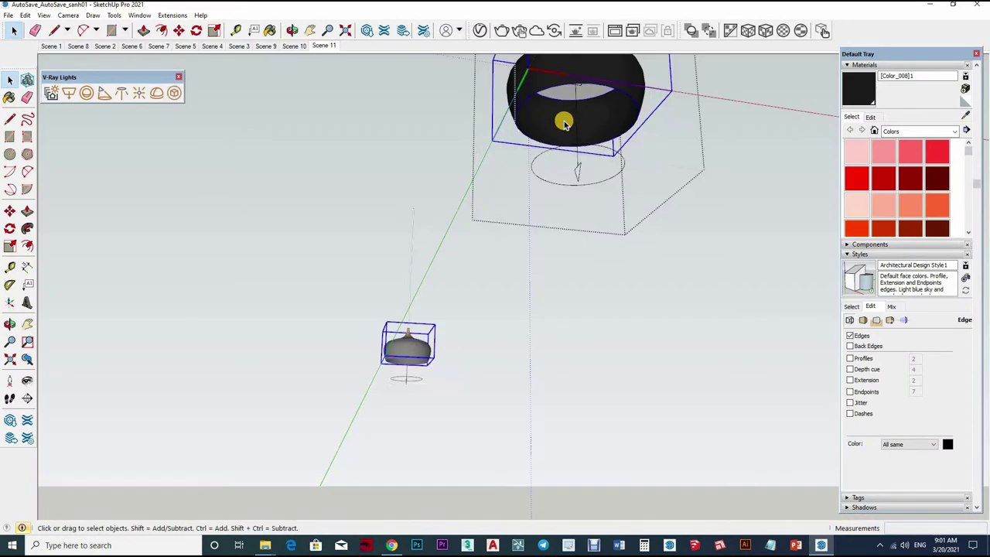
double_click(565, 124)
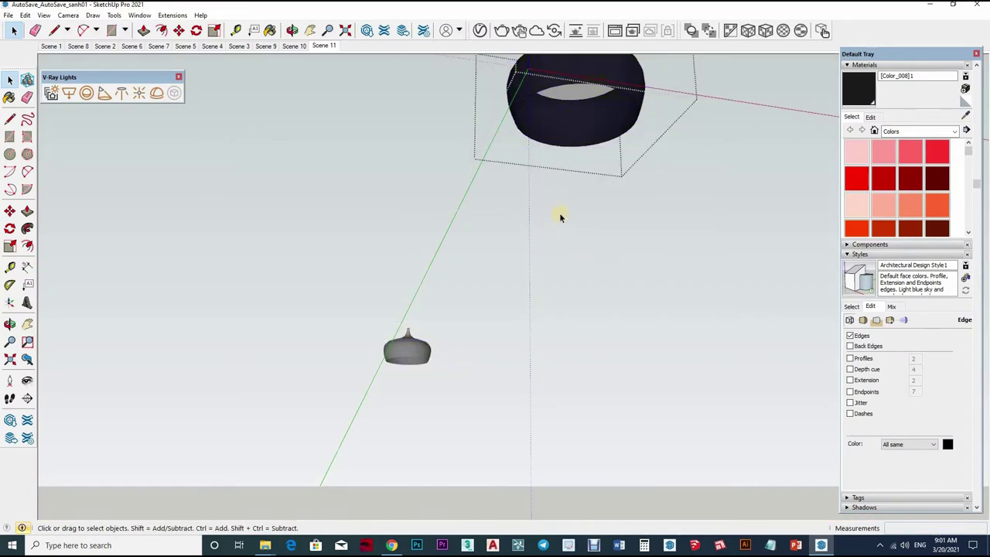
middle_drag(561, 217, 570, 111)
scroll(504, 144, up, 4)
mouse_move(504, 144)
middle_down()
mouse_move(507, 232)
mouse_move(542, 394)
mouse_move(570, 322)
mouse_move(797, 111)
mouse_move(866, 211)
middle_up()
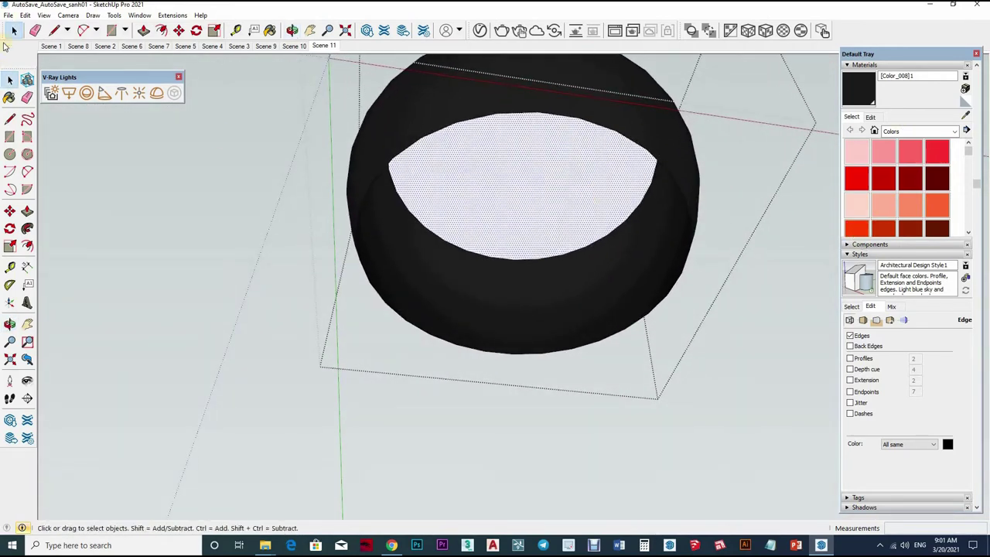
click(856, 153)
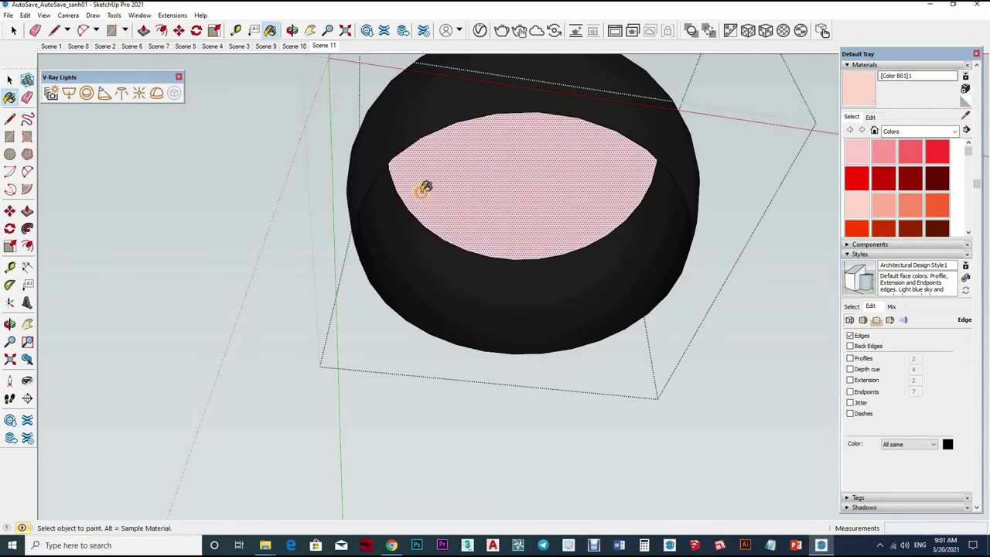
Step: Add an Emissive layer with intensity 50 to the [Color B01]1 material
click(464, 29)
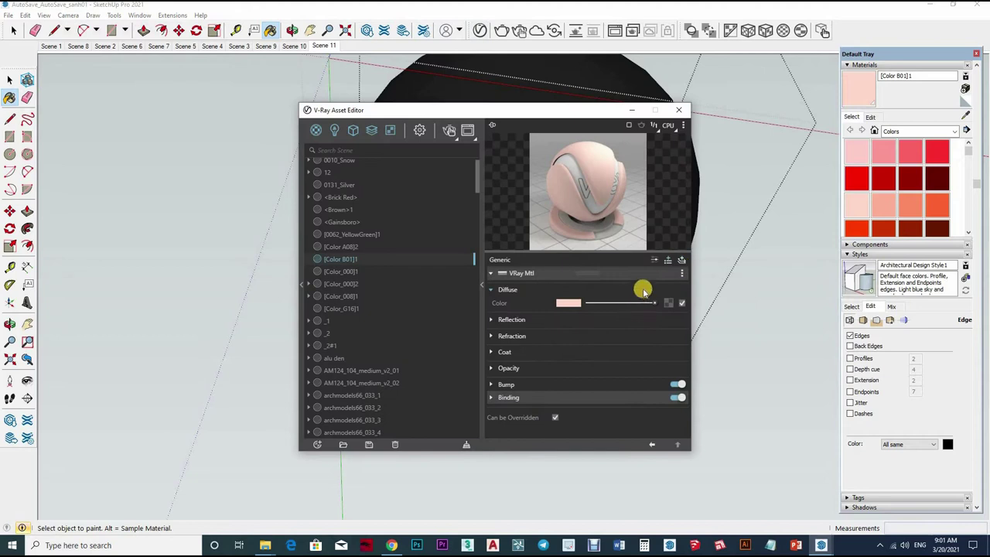
click(681, 273)
click(649, 281)
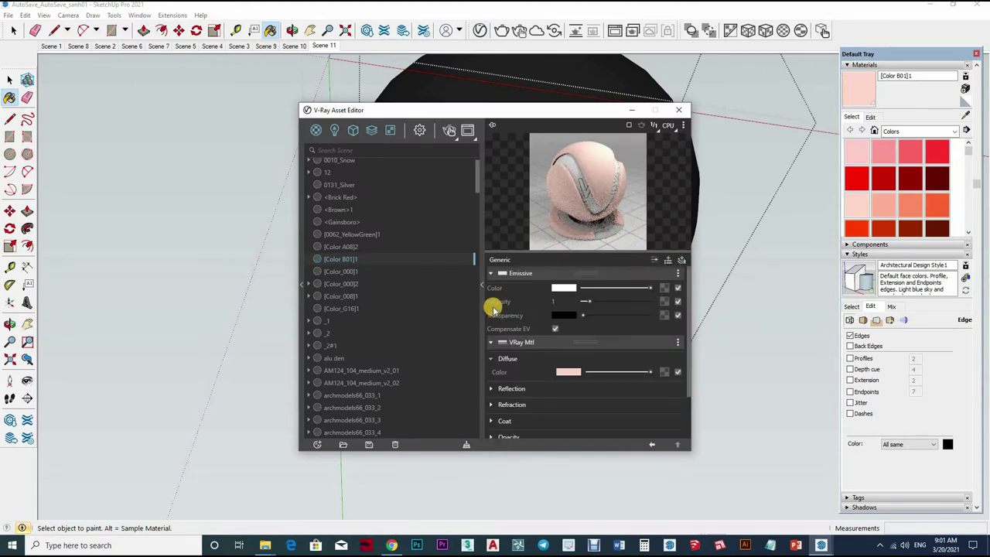
text(50)
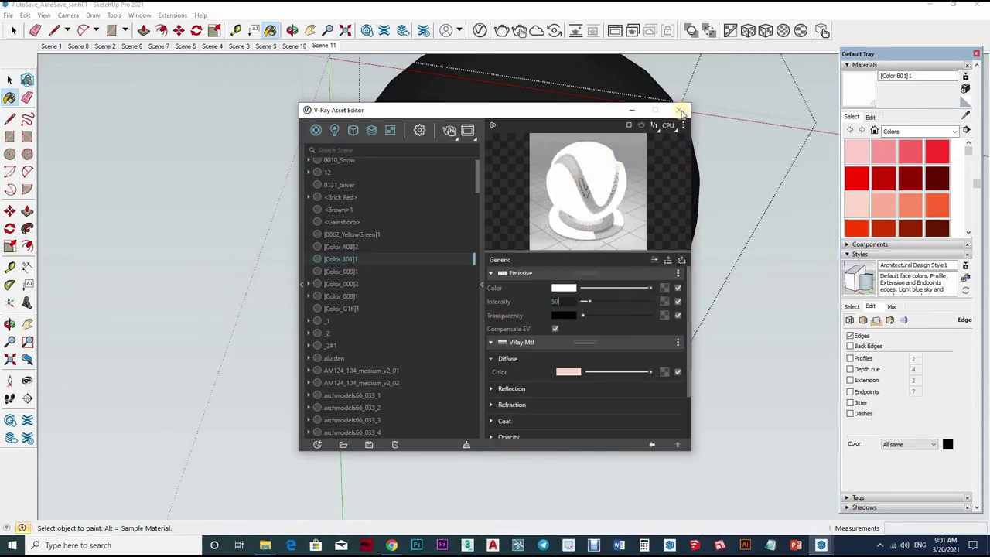
key(Return)
click(678, 109)
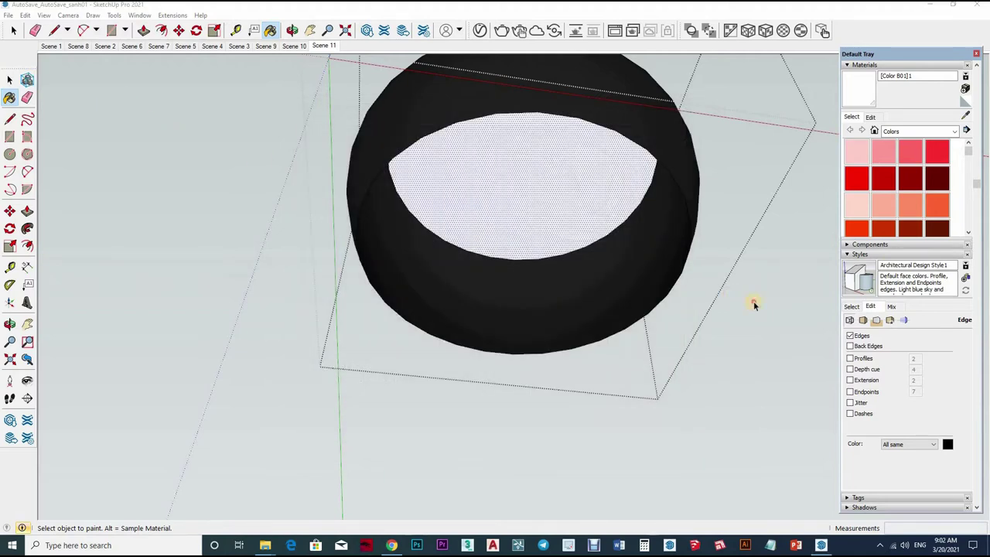
key(space)
mouse_move(541, 301)
middle_down()
mouse_move(594, 174)
mouse_move(603, 229)
mouse_move(575, 227)
mouse_move(586, 276)
mouse_move(574, 263)
middle_up()
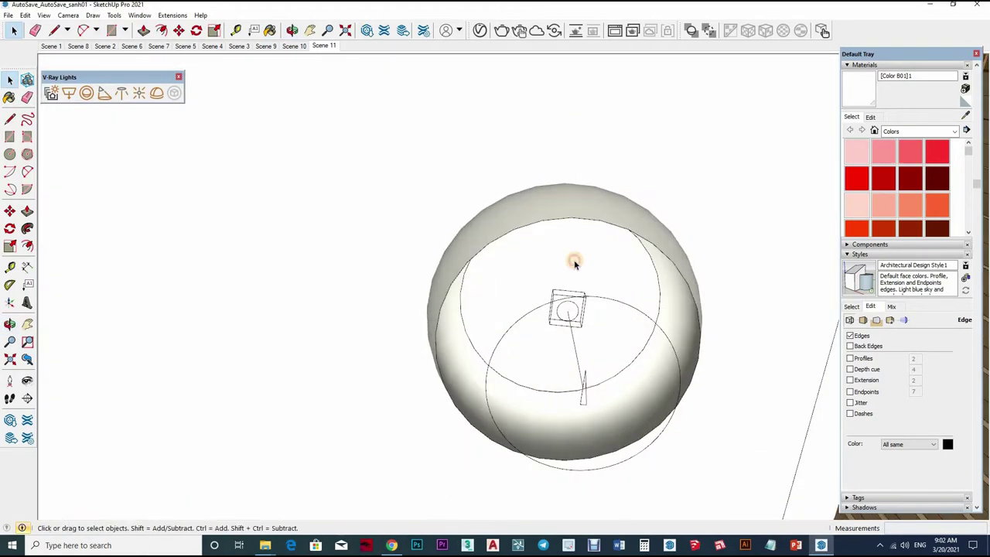
Step: Enter the white lamp group and paint its inner disc with red Color A03
click(576, 282)
double_click(659, 271)
click(618, 294)
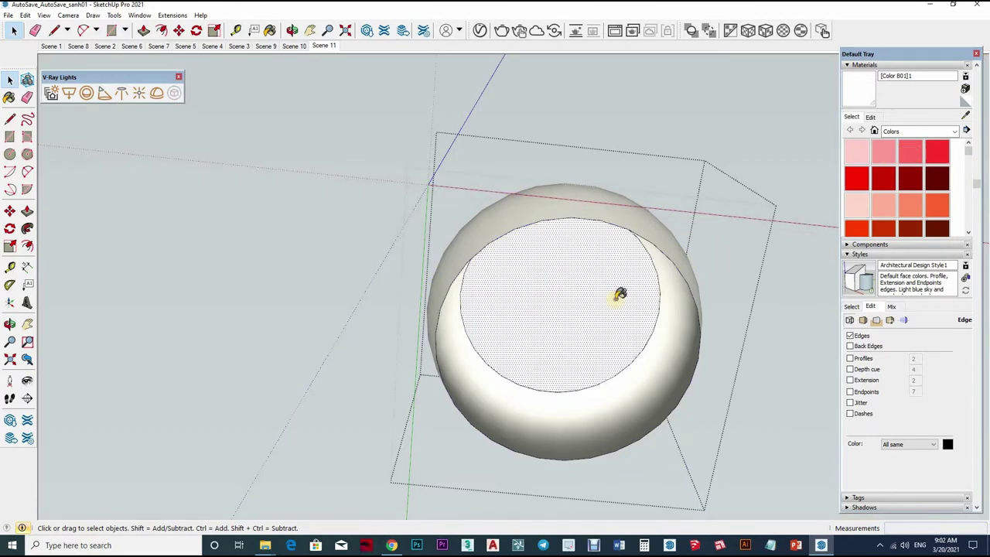
click(909, 151)
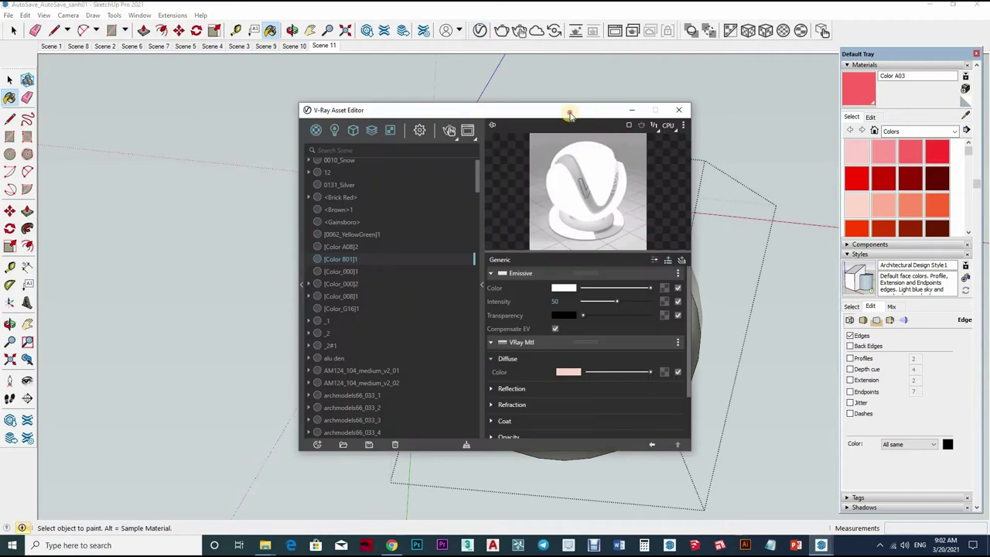
Step: Add an Emissive layer at intensity 50 to the Color A03 material
drag(464, 110, 214, 103)
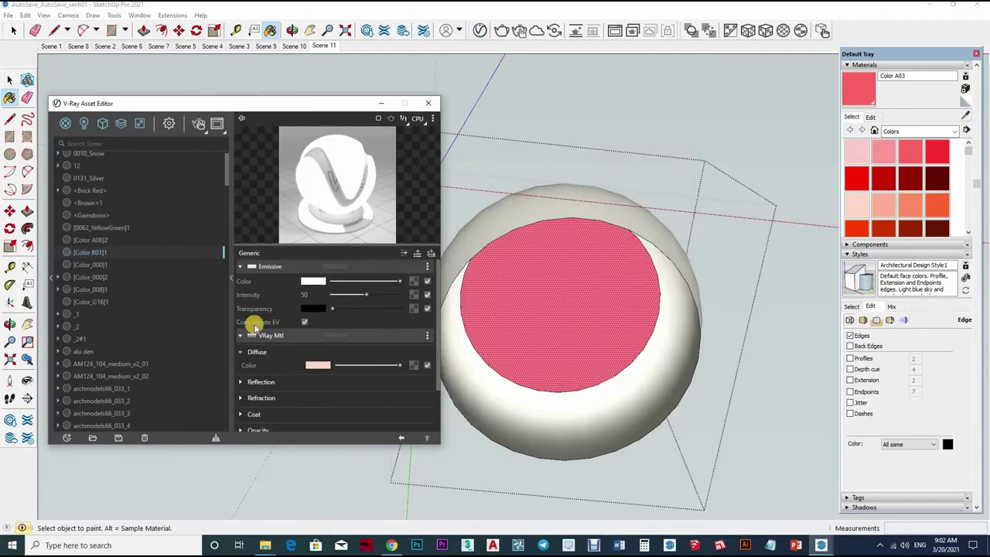
click(431, 252)
right_click(396, 272)
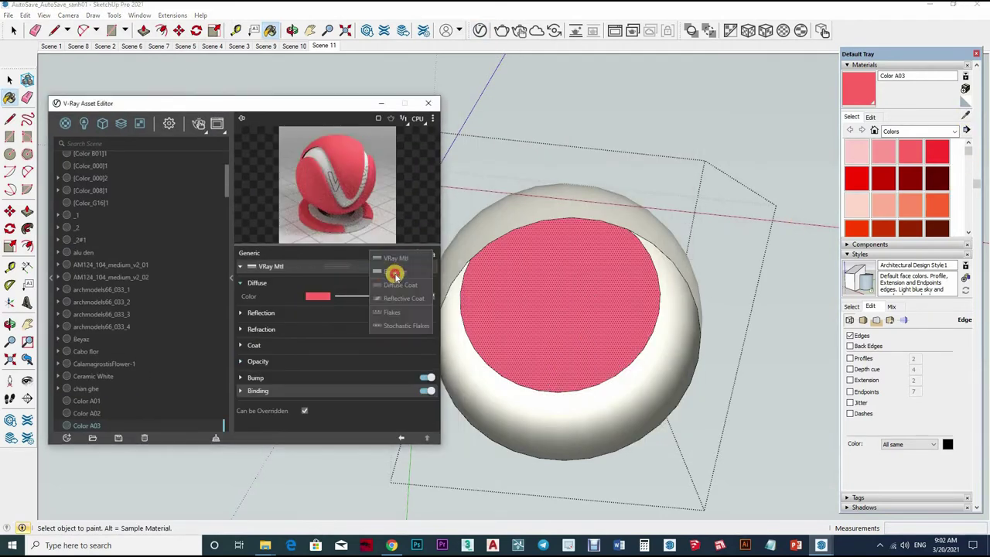
click(336, 309)
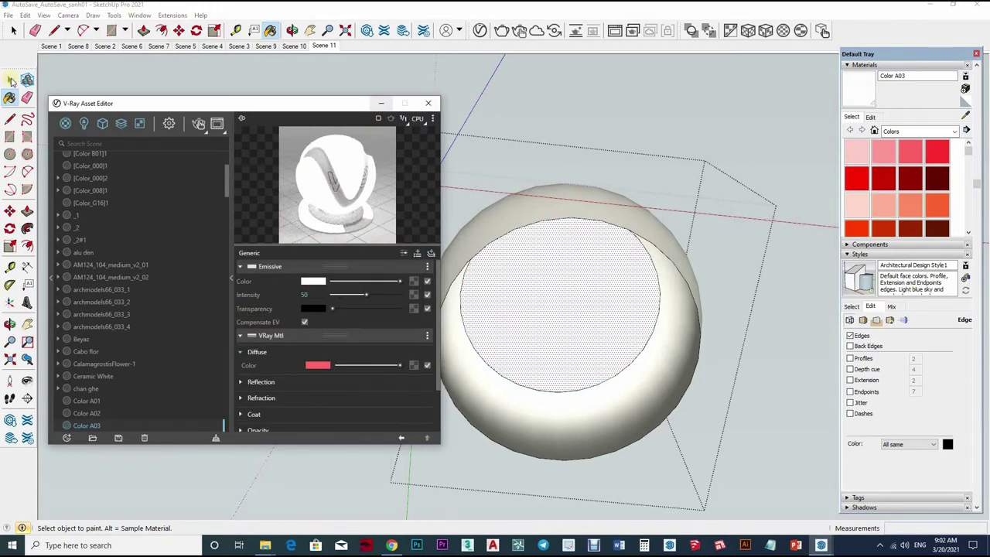
click(427, 102)
key(space)
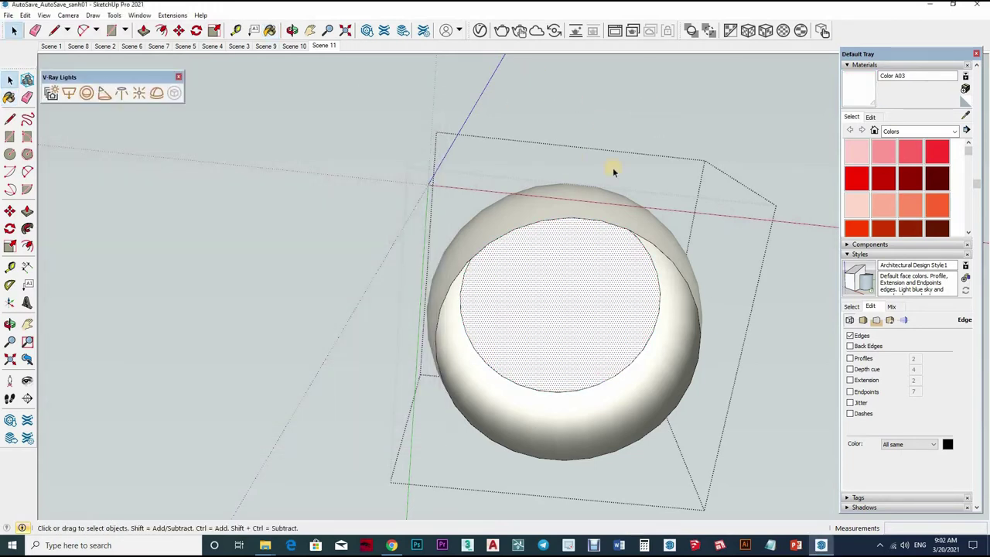
Step: Switch to the Scene 11 café view and run a V-Ray test render, zooming over the noisy result
click(324, 45)
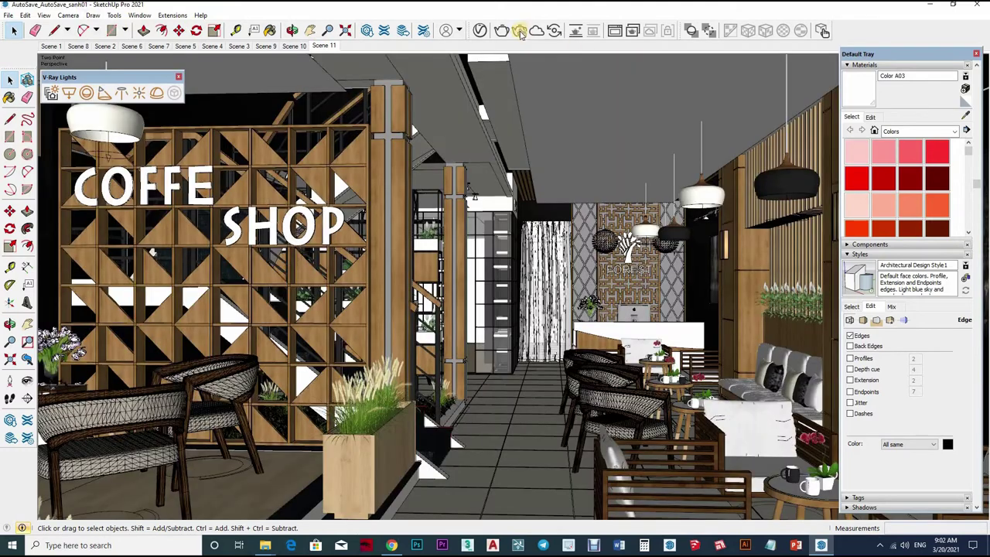
click(519, 31)
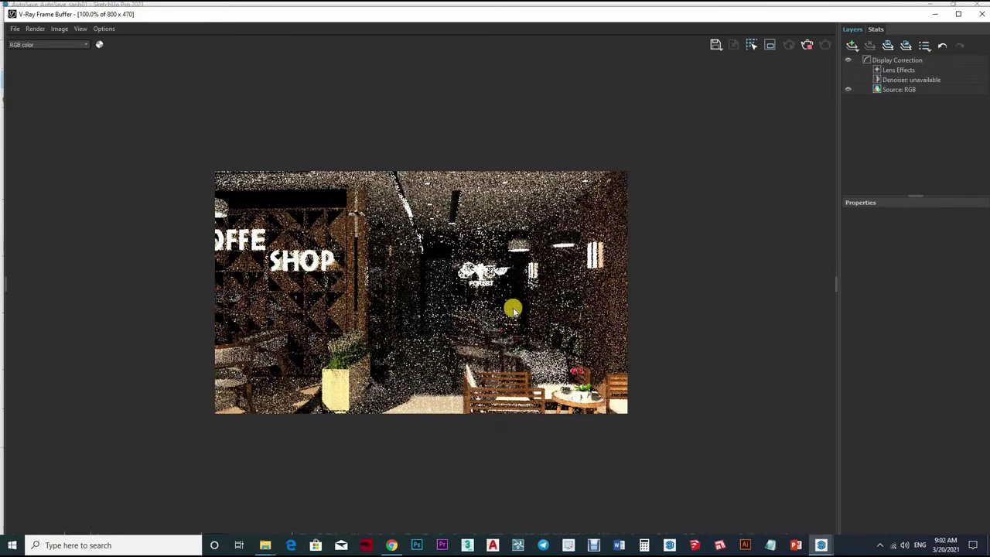
scroll(554, 227, up, 2)
scroll(620, 150, down, 1)
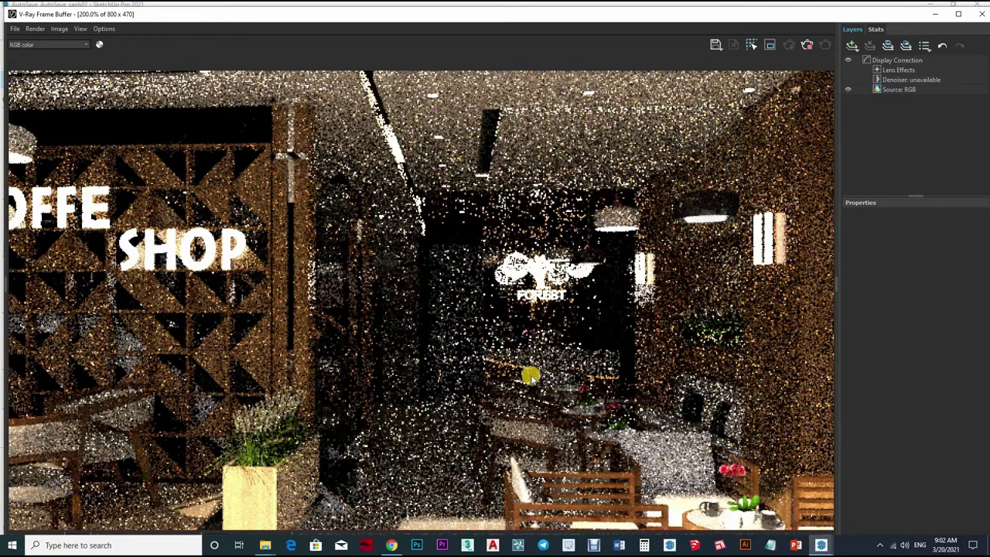
scroll(530, 377, down, 1)
scroll(472, 332, up, 1)
scroll(476, 333, down, 1)
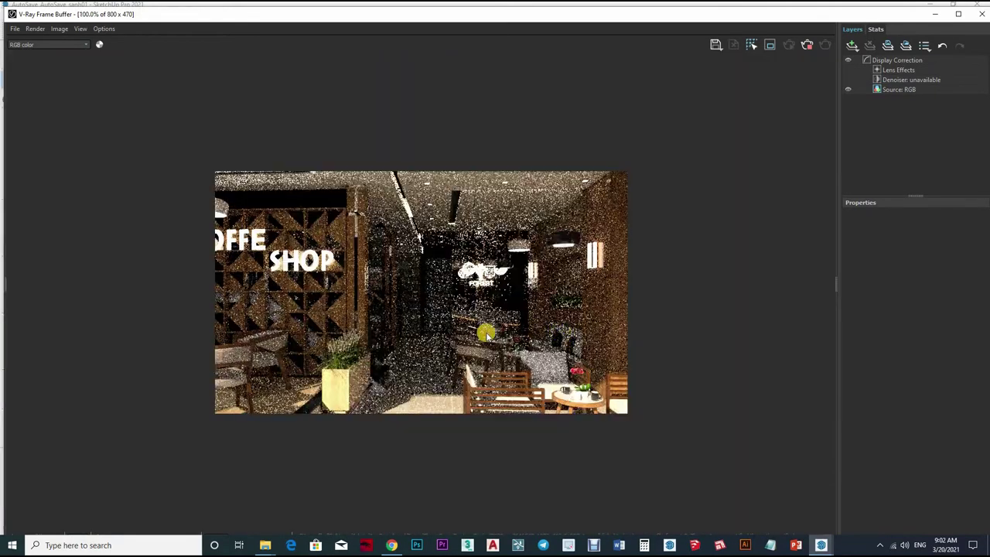
scroll(657, 178, up, 1)
scroll(812, 54, down, 1)
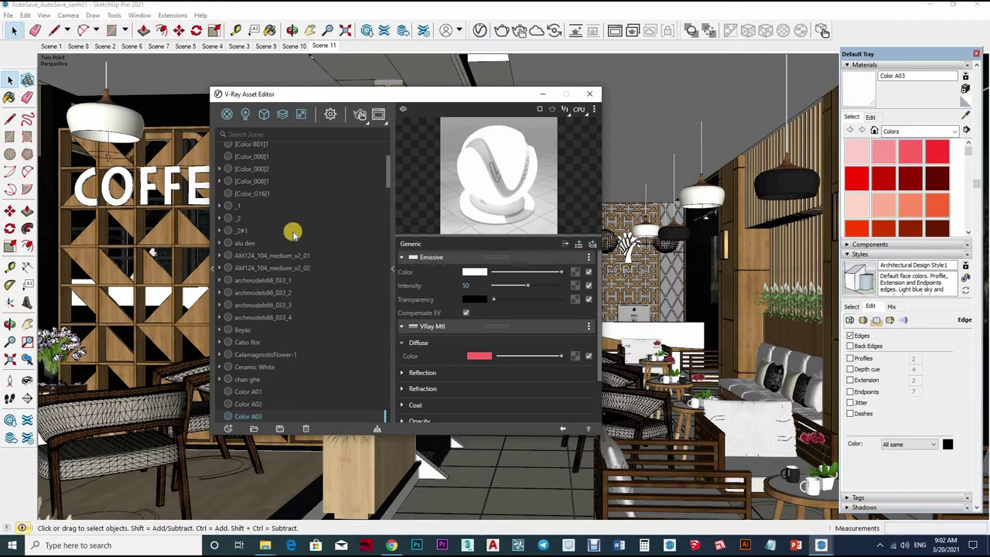
Step: Set the camera exposure value to 9.5
click(307, 225)
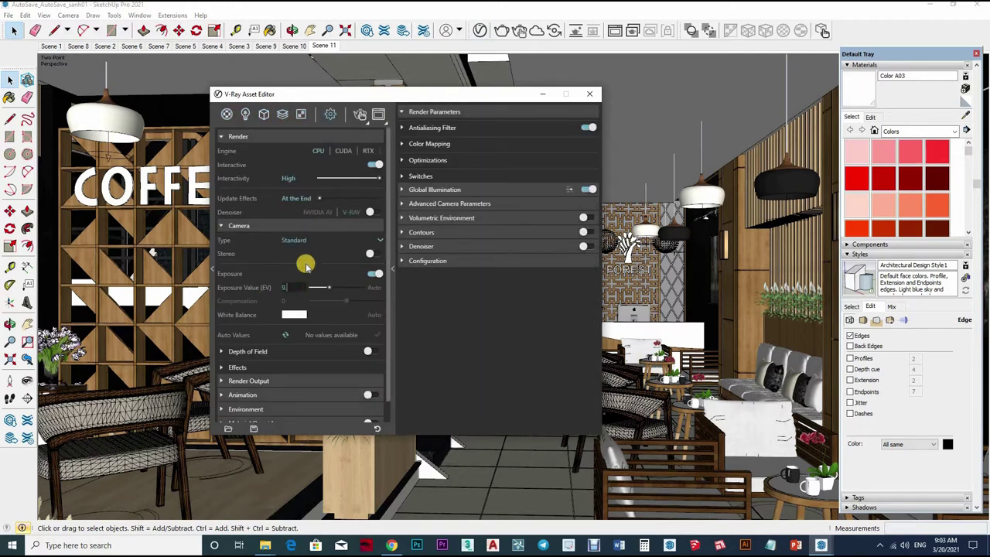
text(5)
click(272, 379)
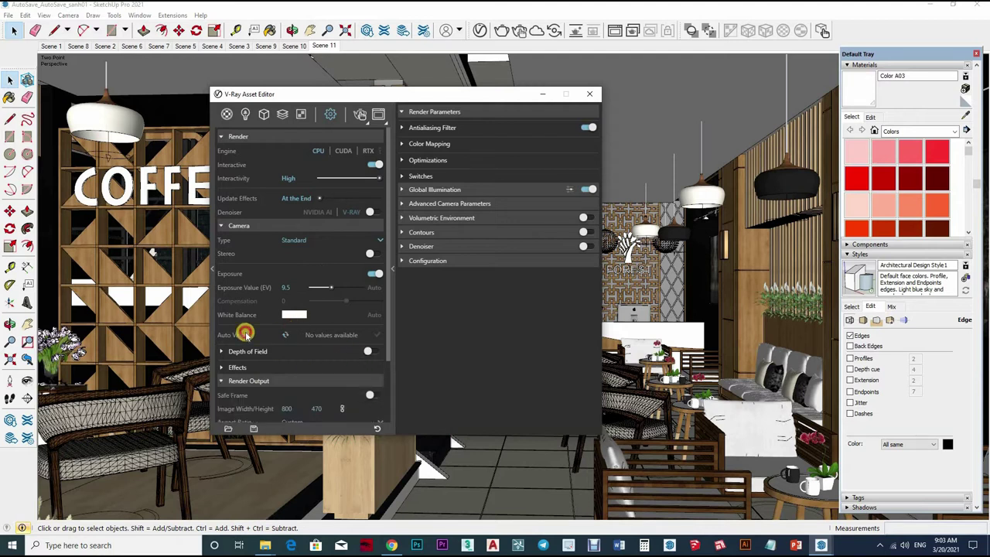
Step: Set the render output to a 16:9 widescreen aspect ratio at 1850 pixels wide
scroll(302, 354, down, 3)
click(306, 347)
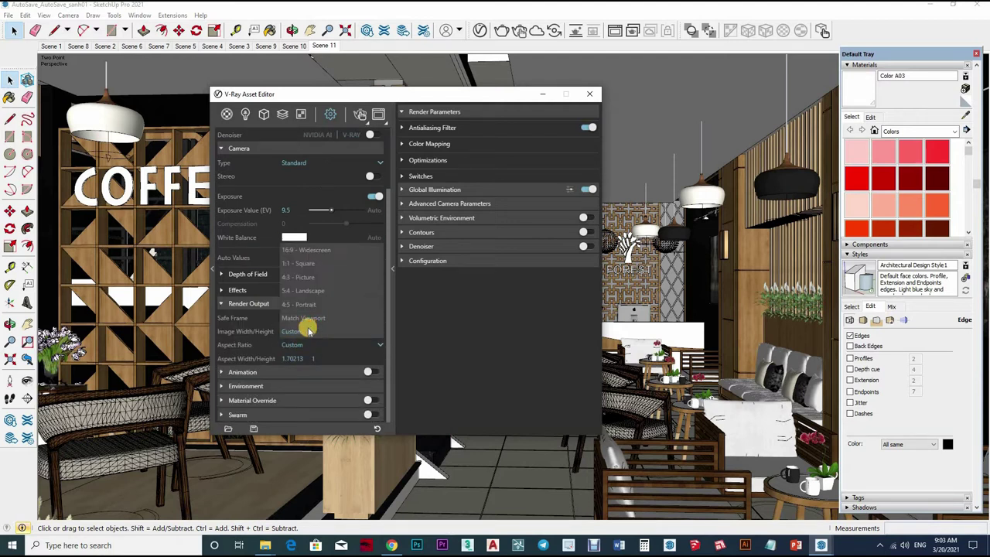
click(296, 332)
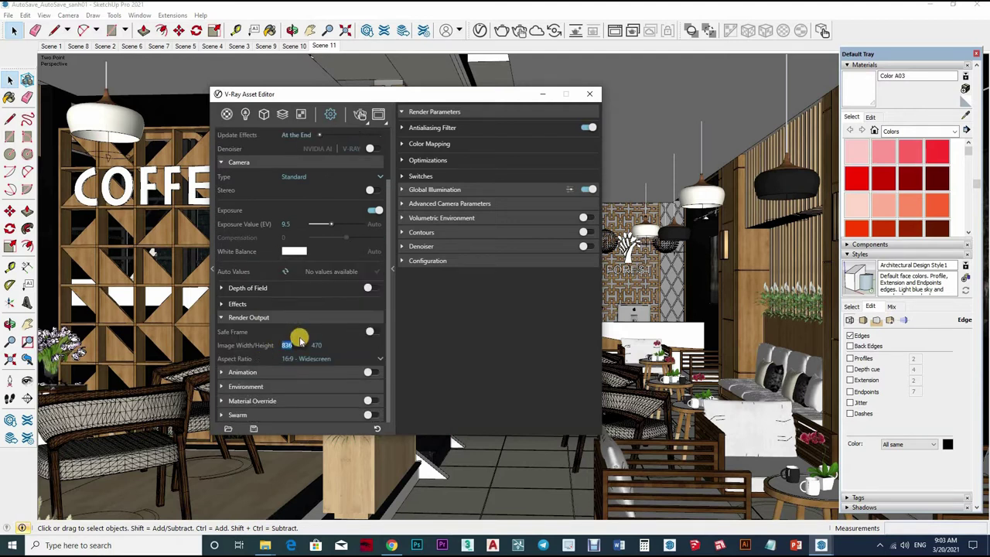
text(50)
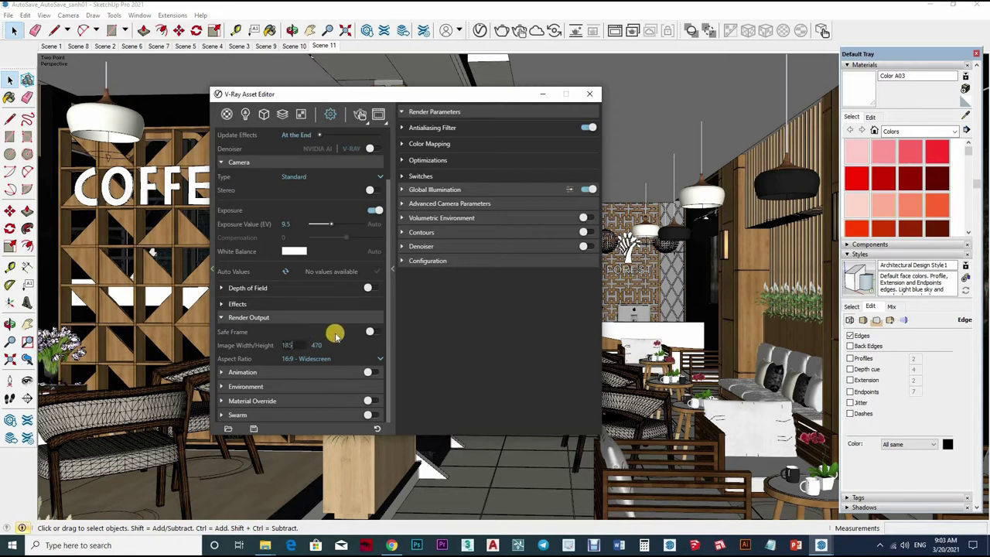
click(282, 373)
Step: Set the environment background intensity to 5
click(290, 371)
scroll(309, 363, down, 3)
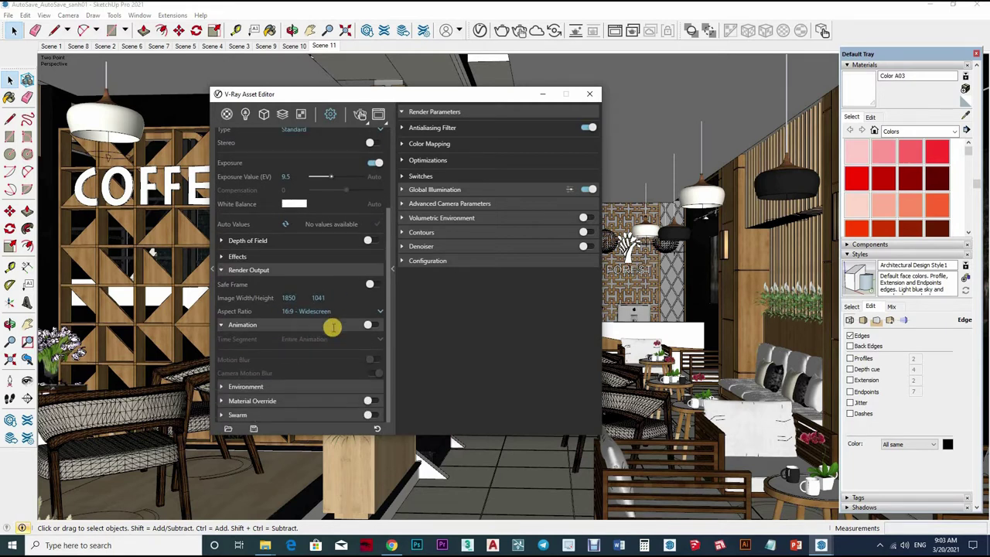
click(315, 313)
text(5)
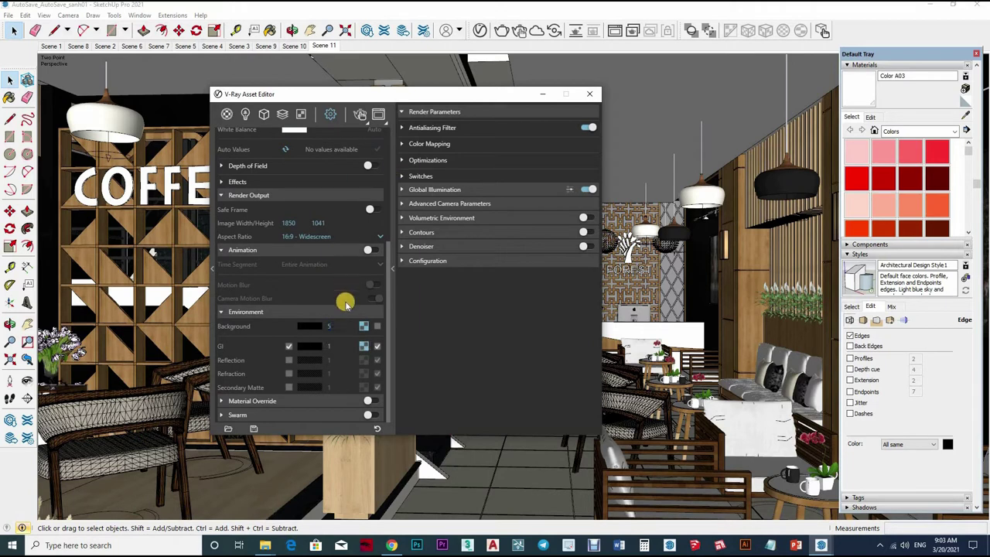
scroll(263, 213, up, 1)
scroll(263, 212, up, 4)
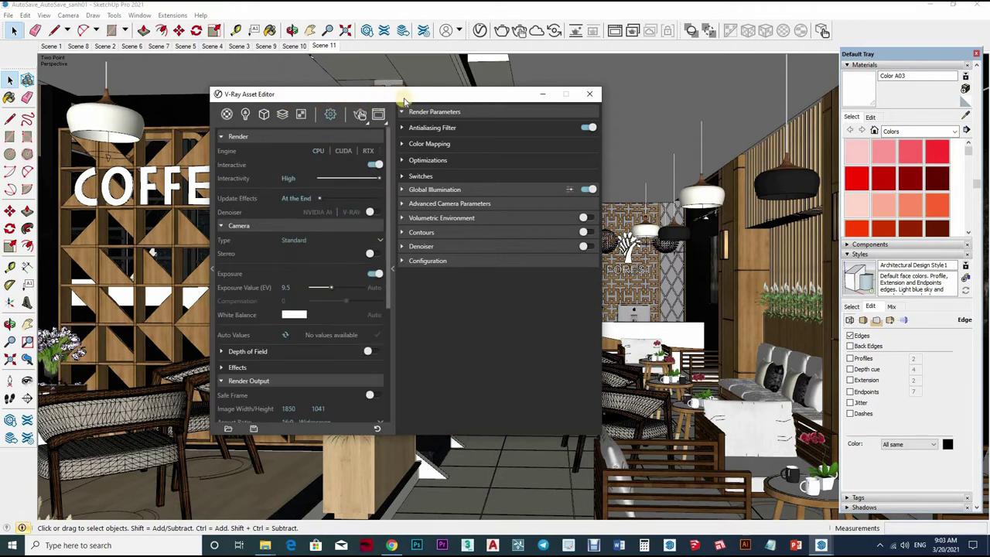
click(436, 98)
drag(620, 92, 626, 92)
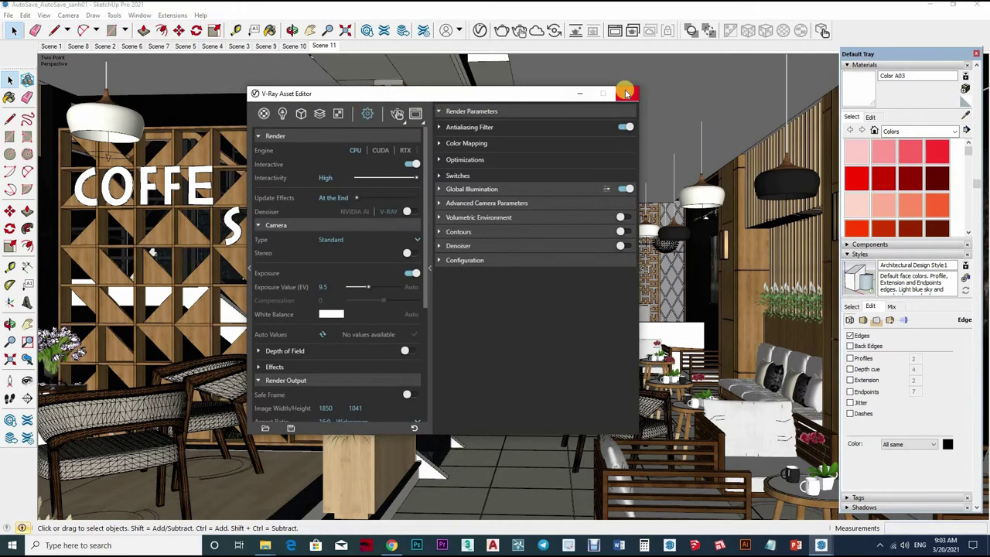
Step: Add a dome light and rotate it near the café entrance
click(283, 115)
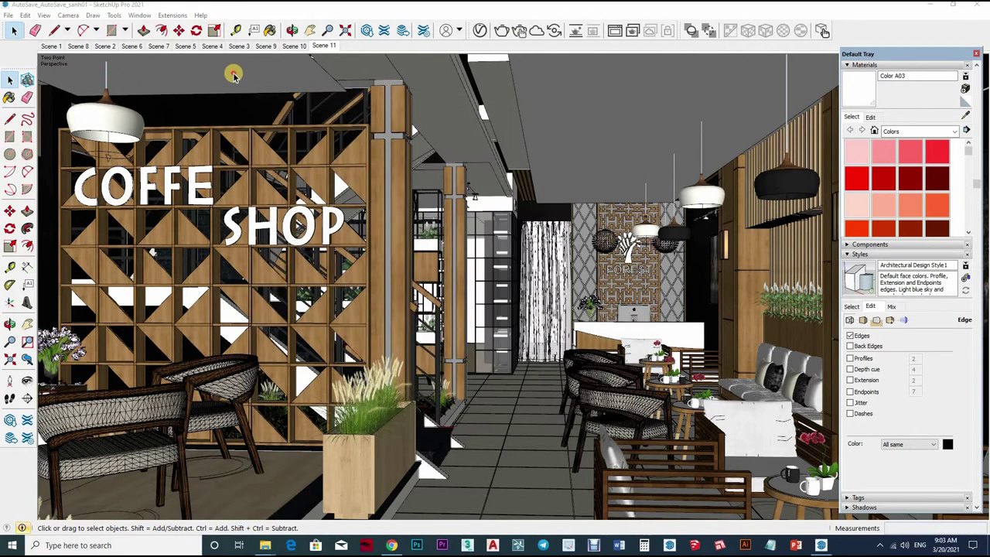
click(157, 92)
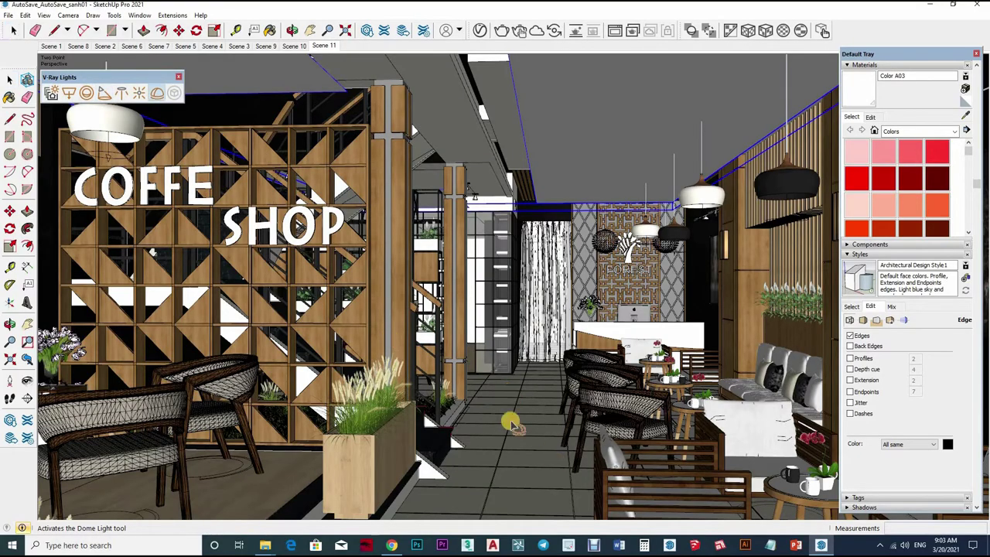
mouse_move(459, 282)
middle_down()
mouse_move(410, 286)
mouse_move(565, 348)
mouse_move(461, 380)
mouse_move(636, 373)
mouse_move(515, 449)
middle_up()
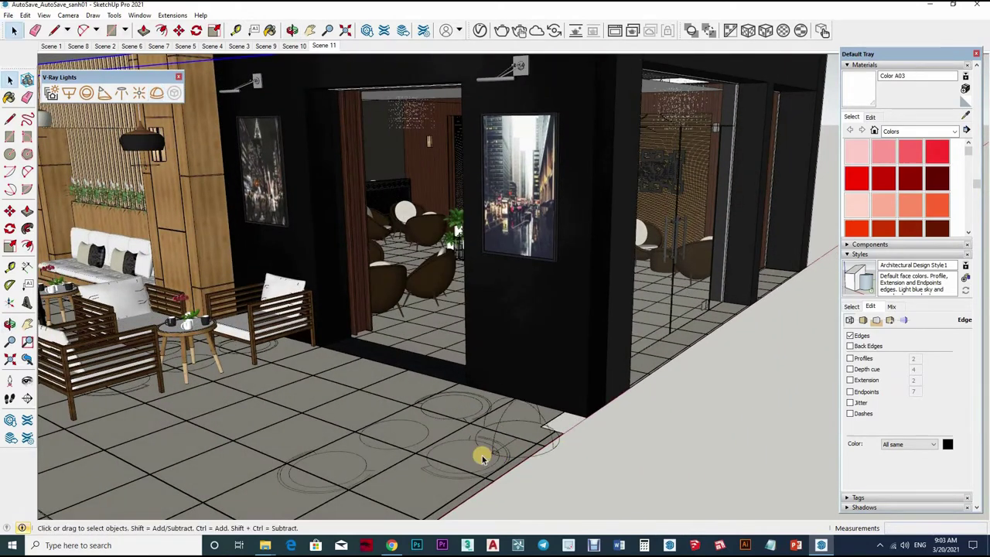
key(q)
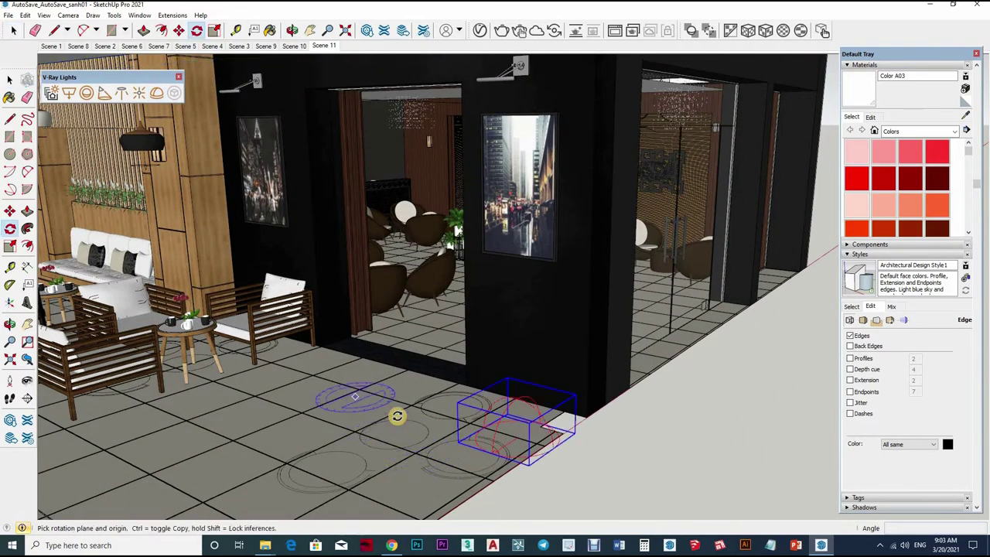
click(358, 410)
click(358, 440)
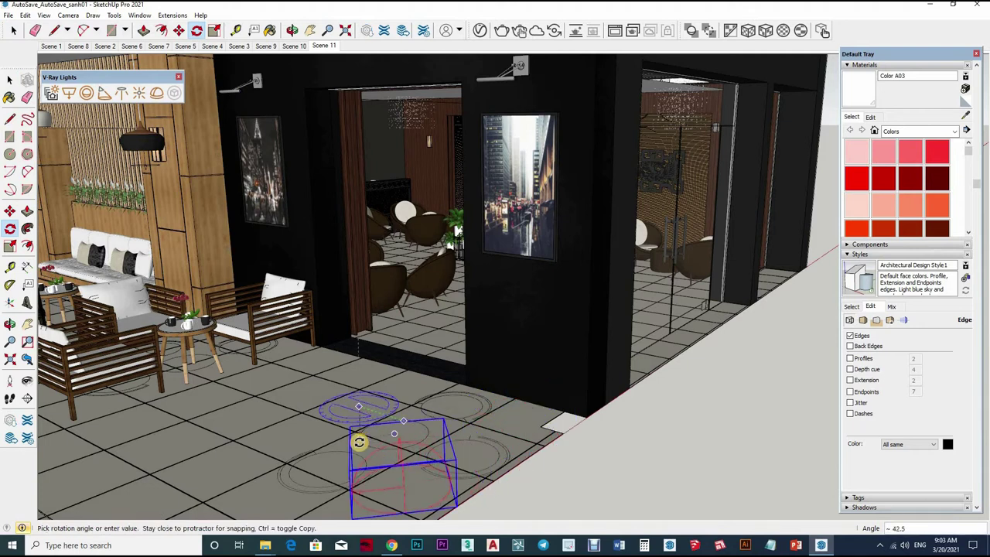
click(301, 467)
Step: Move the dome light outside onto the ground beside the glass frontage, back in Scene 11
key(space)
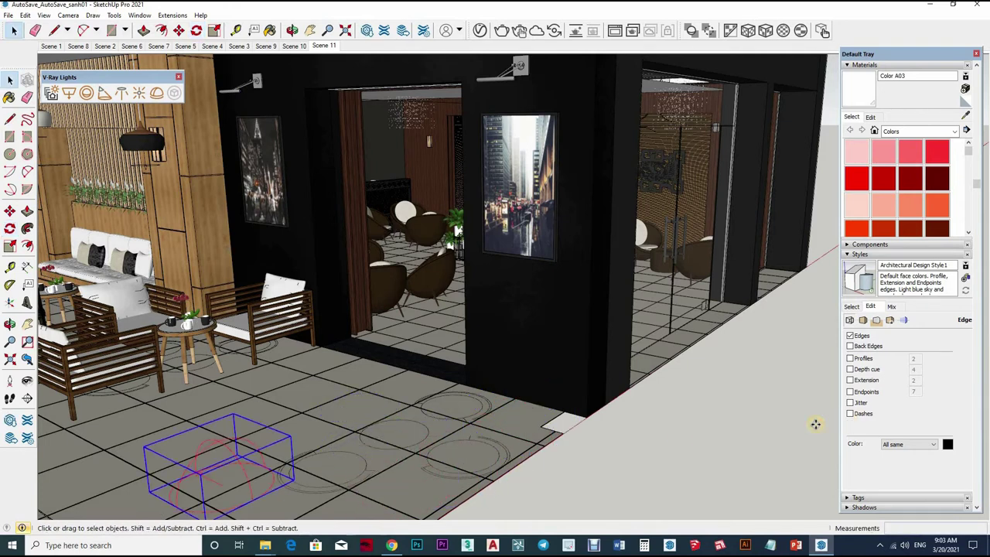
key(m)
click(555, 397)
middle_drag(835, 397, 769, 420)
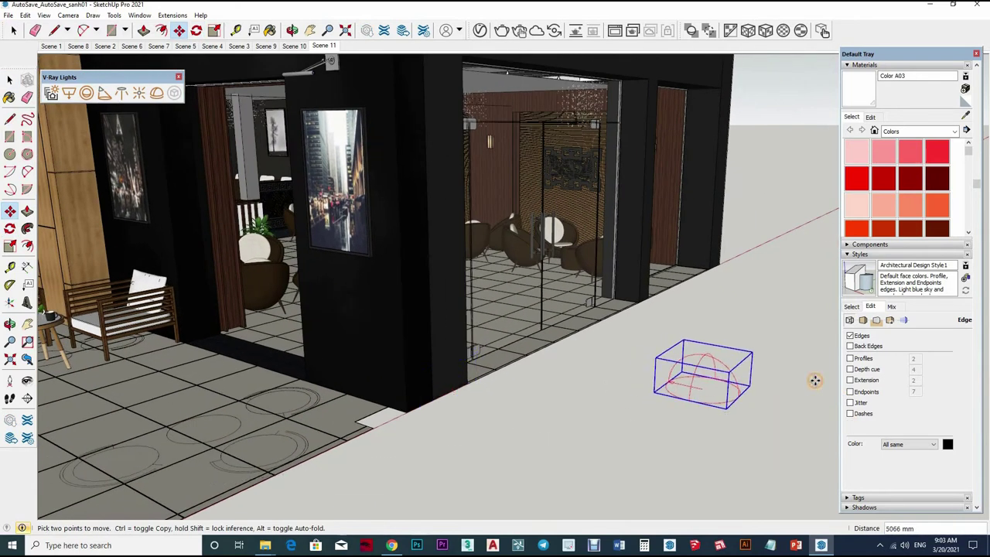
click(749, 389)
key(space)
click(323, 46)
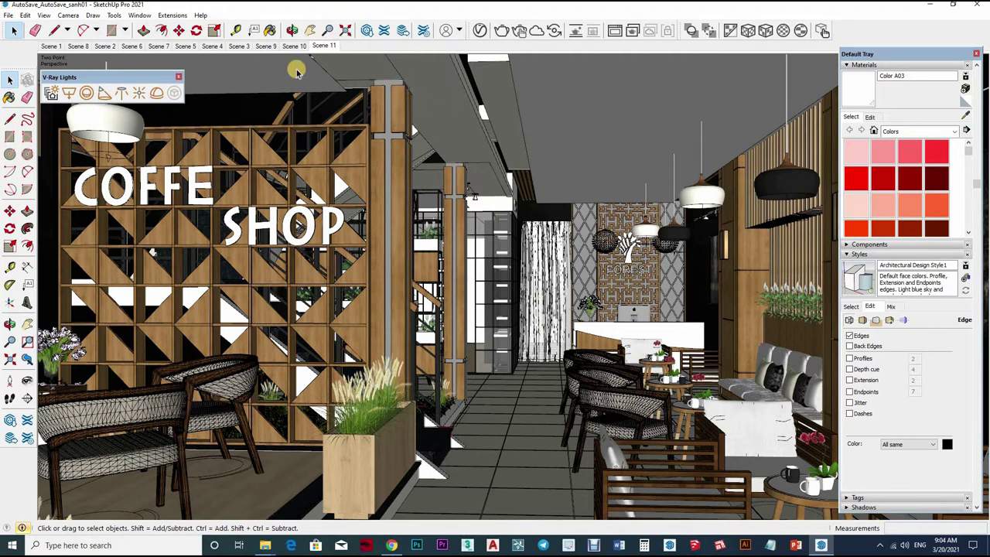
Step: Load the sky HDR image file as the dome light's texture
click(481, 31)
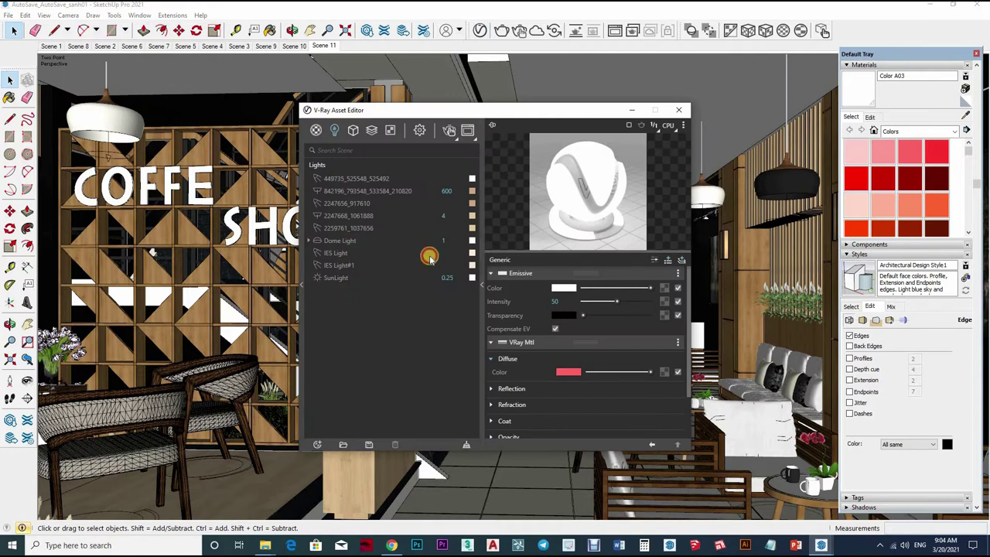
click(674, 286)
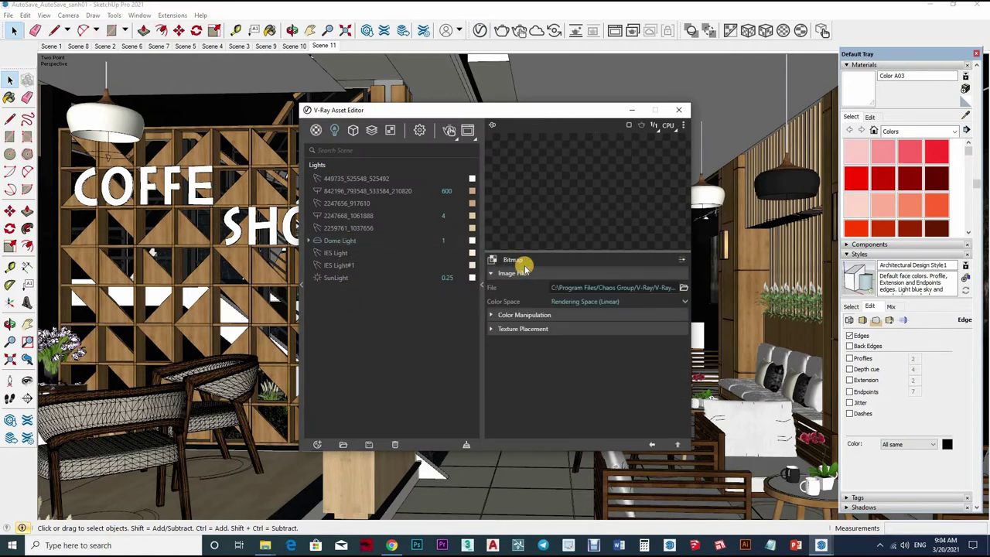
click(493, 259)
click(534, 266)
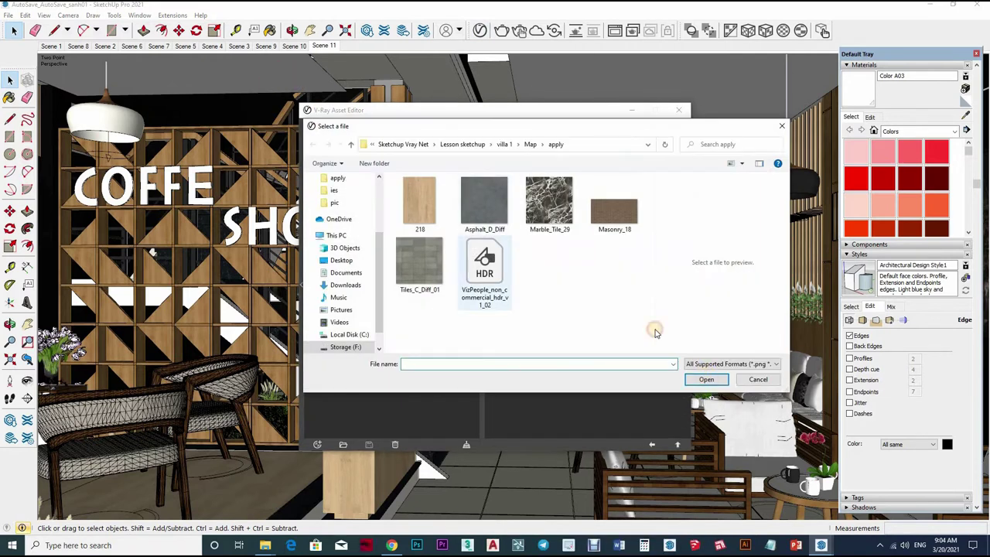
key(Return)
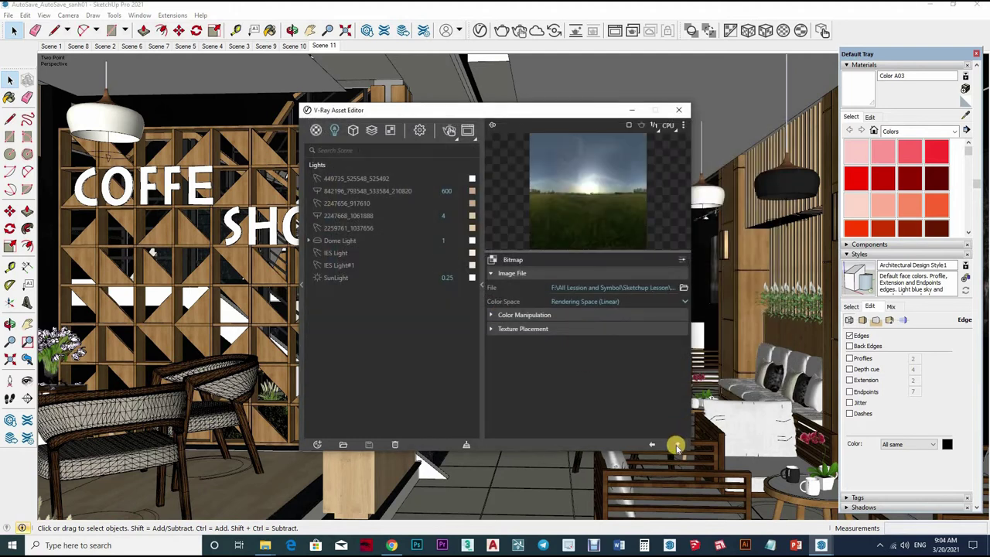
click(536, 367)
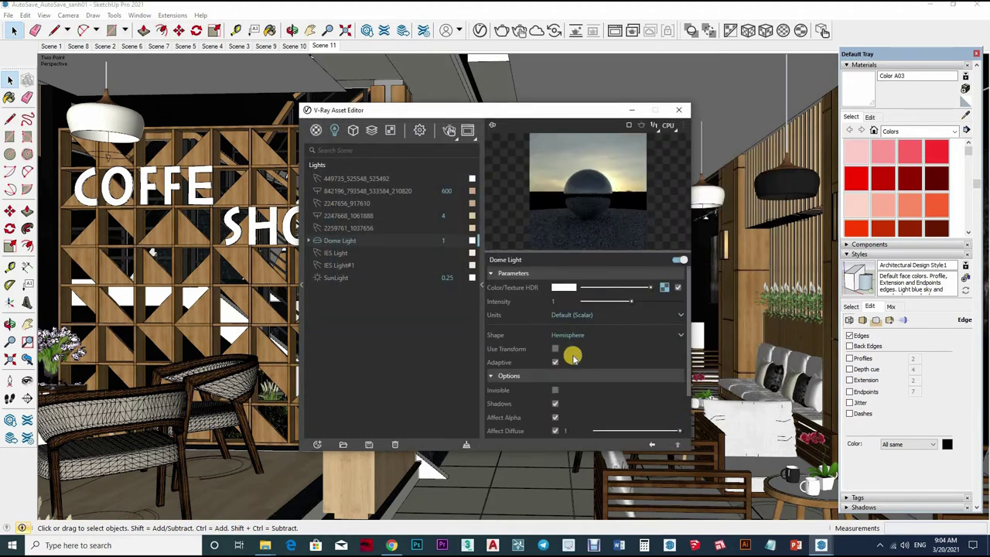
Step: Set the dome light shape to Sphere and start a new V-Ray render
click(566, 334)
click(567, 362)
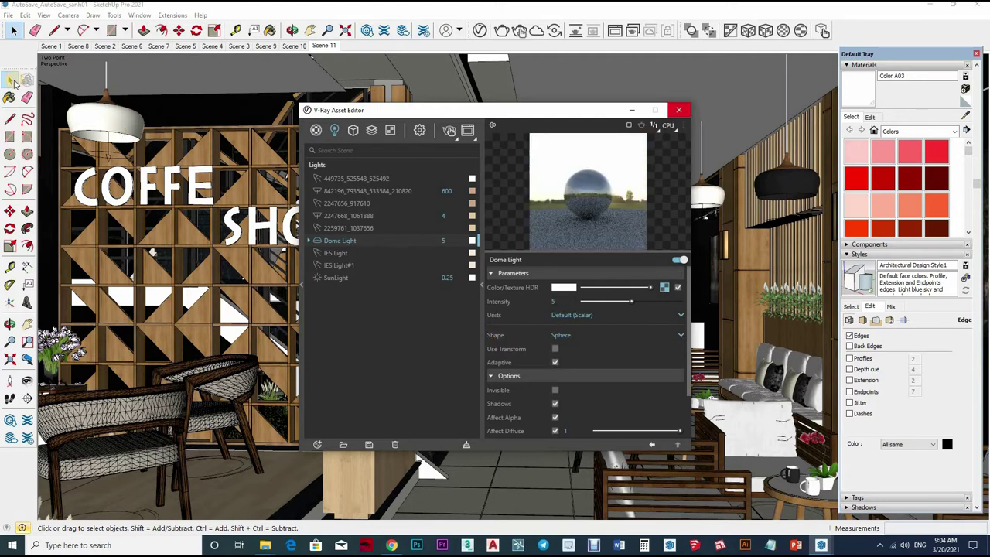
click(678, 109)
click(523, 33)
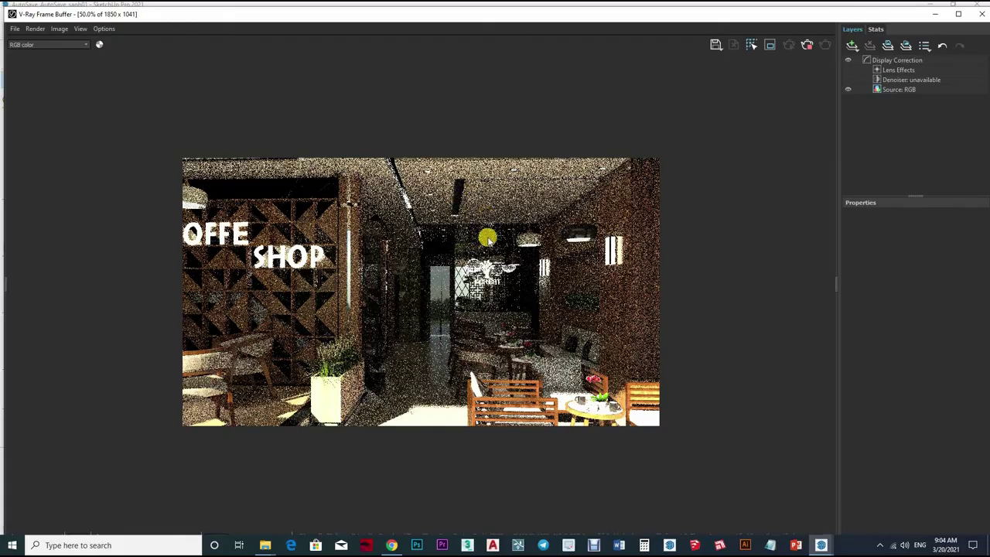
Step: Zoom around the grainy render in the Frame Buffer, then stop the render
scroll(479, 232, up, 2)
scroll(524, 315, down, 1)
scroll(513, 265, down, 2)
scroll(577, 333, down, 2)
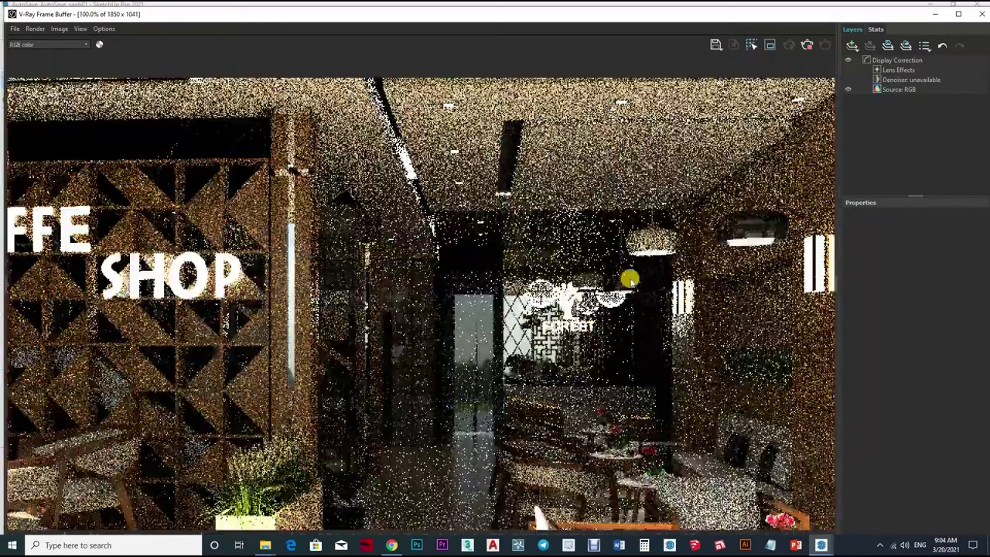
scroll(629, 278, down, 3)
scroll(624, 218, up, 2)
scroll(570, 331, down, 2)
scroll(631, 305, up, 2)
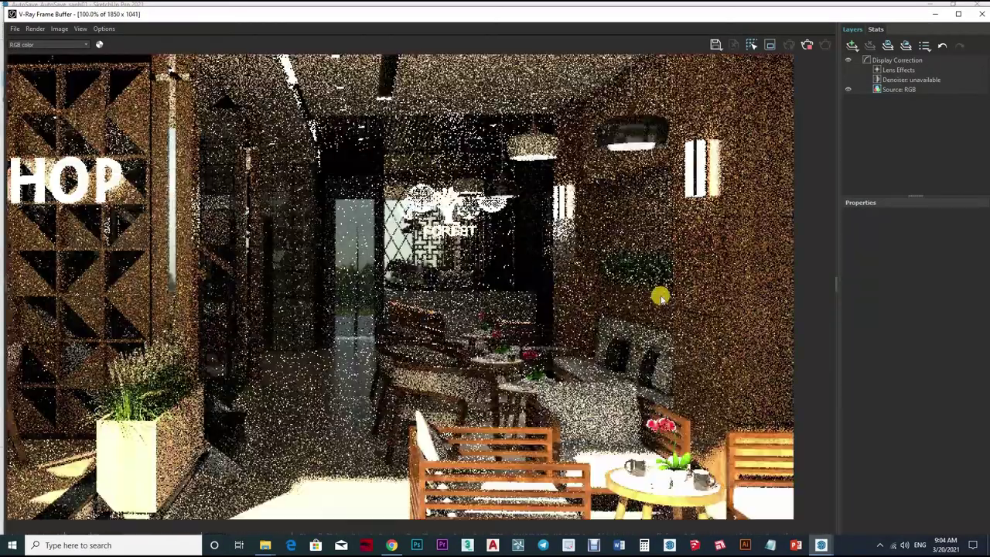
scroll(363, 302, down, 1)
scroll(386, 294, up, 1)
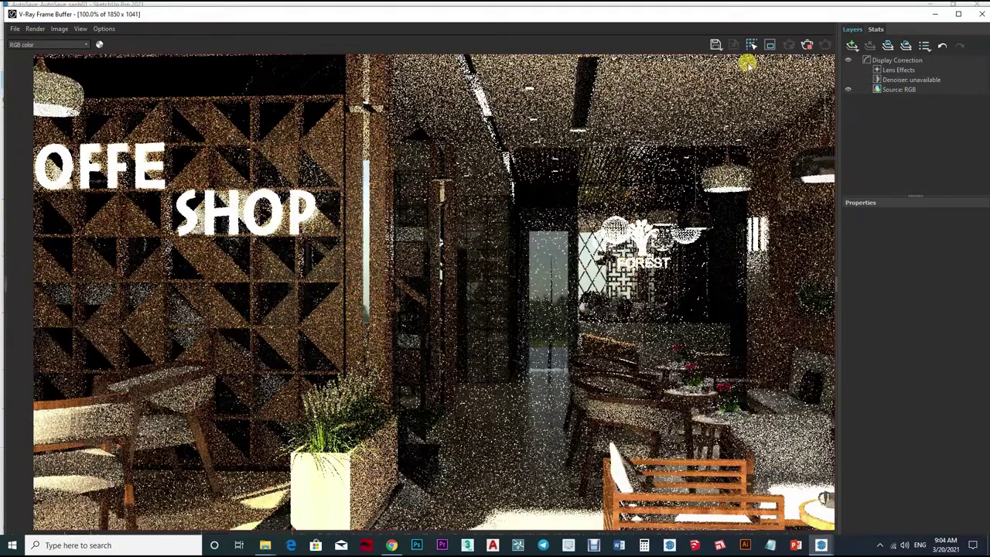
scroll(747, 62, down, 1)
click(806, 47)
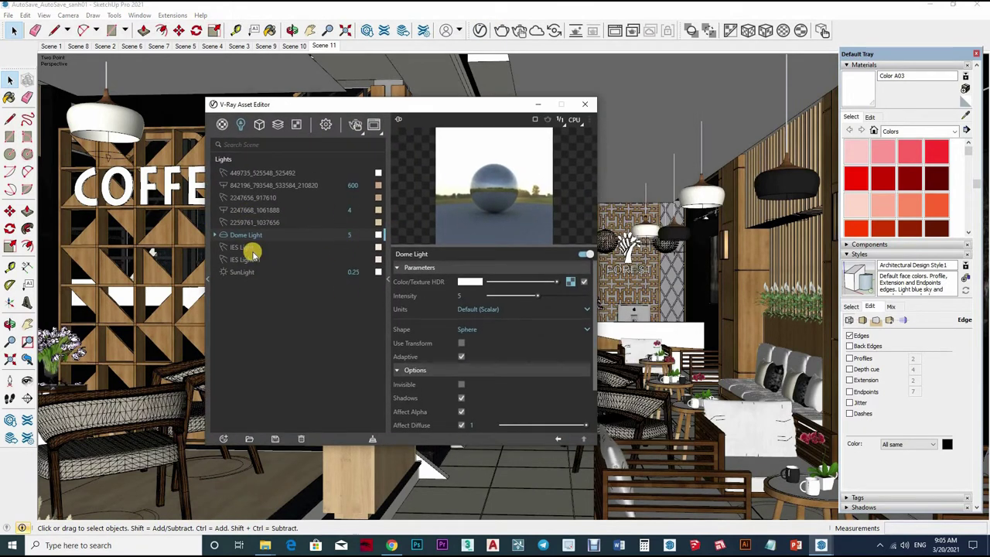
Step: Set the second IES light's intensity to 6000 lm
click(249, 248)
click(248, 247)
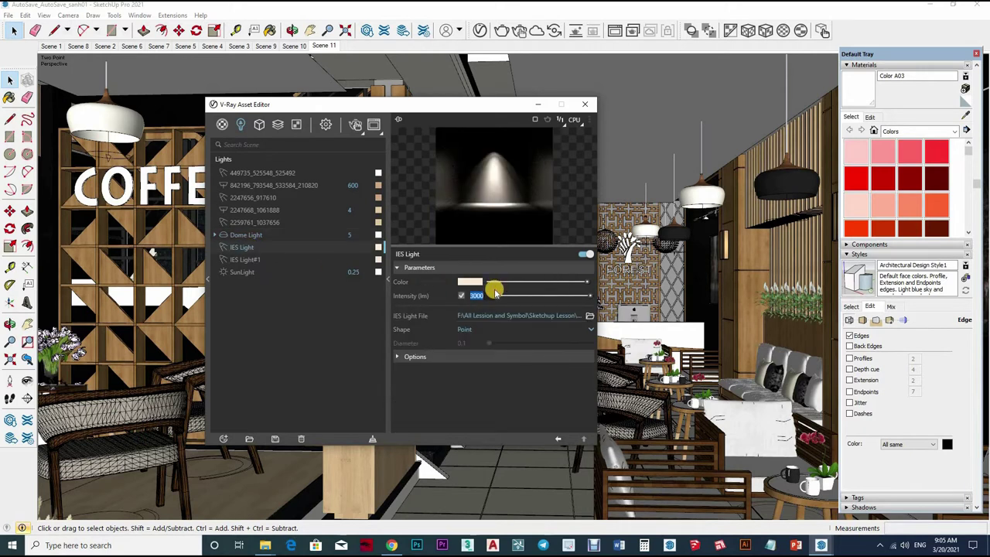
click(248, 249)
key(Down)
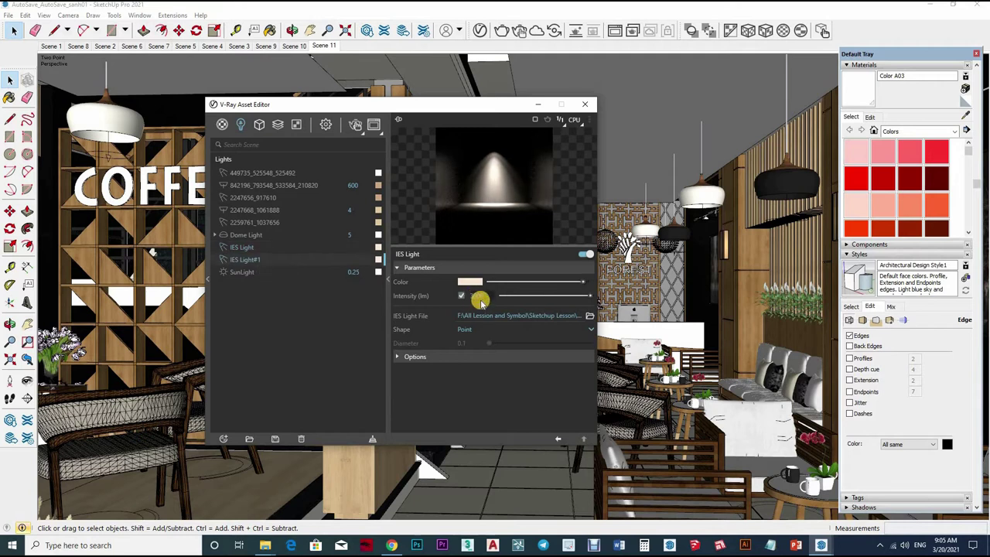
text(6)
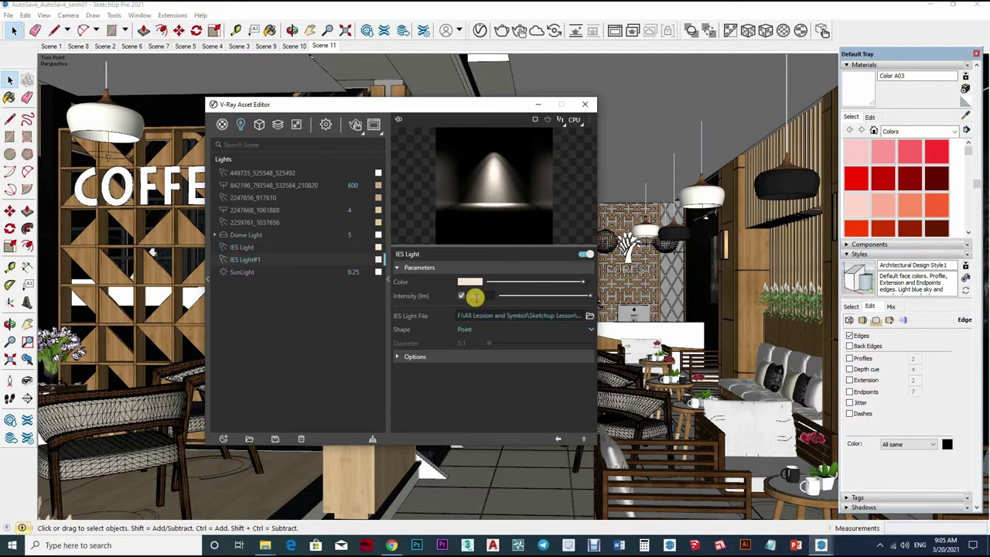
Step: Review both IES lights' colours in the colour picker and close the asset editor
click(470, 281)
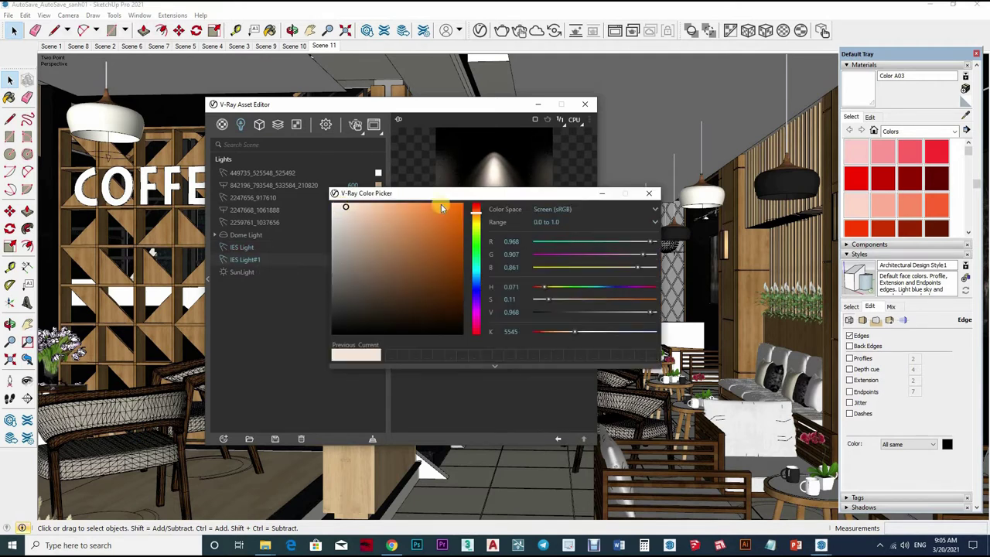
click(402, 249)
click(431, 260)
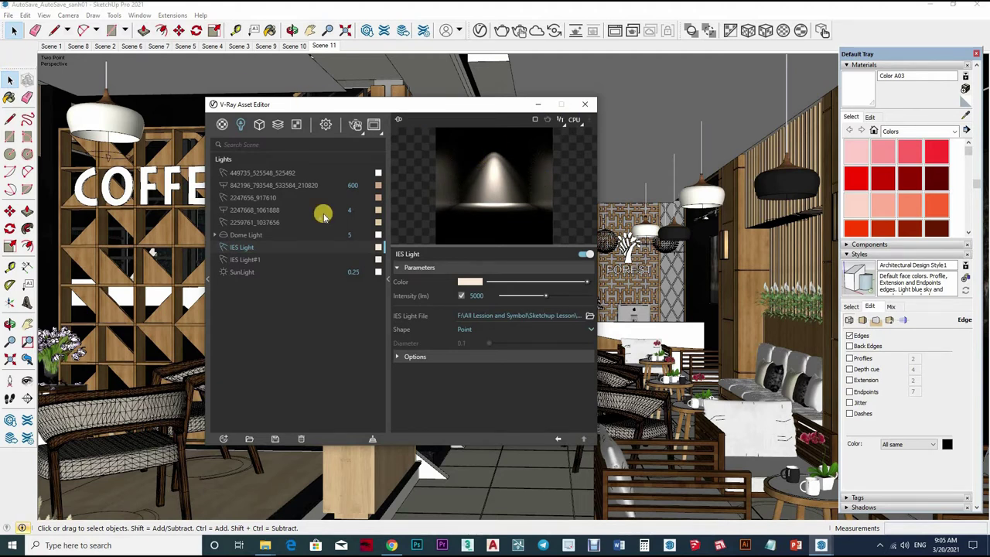
click(470, 281)
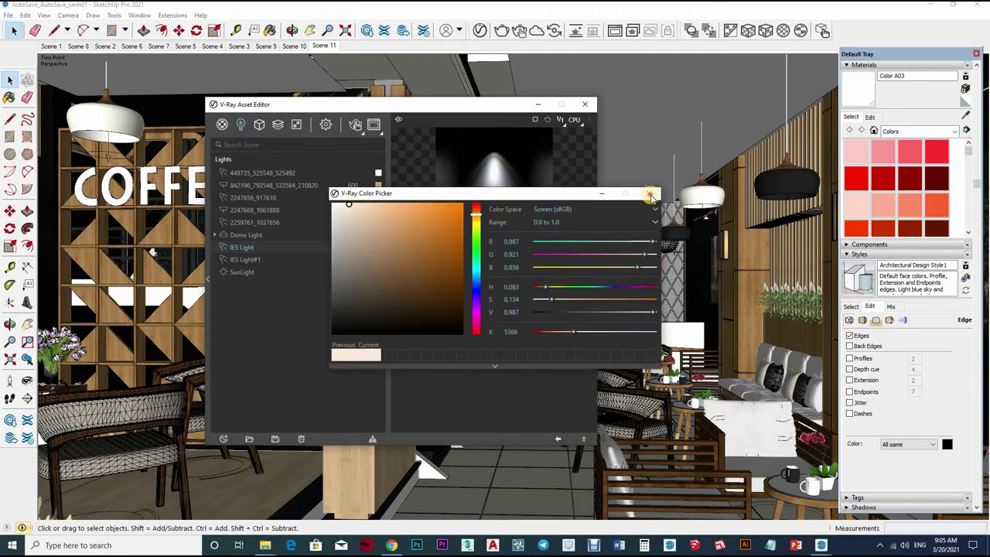
click(651, 193)
click(585, 103)
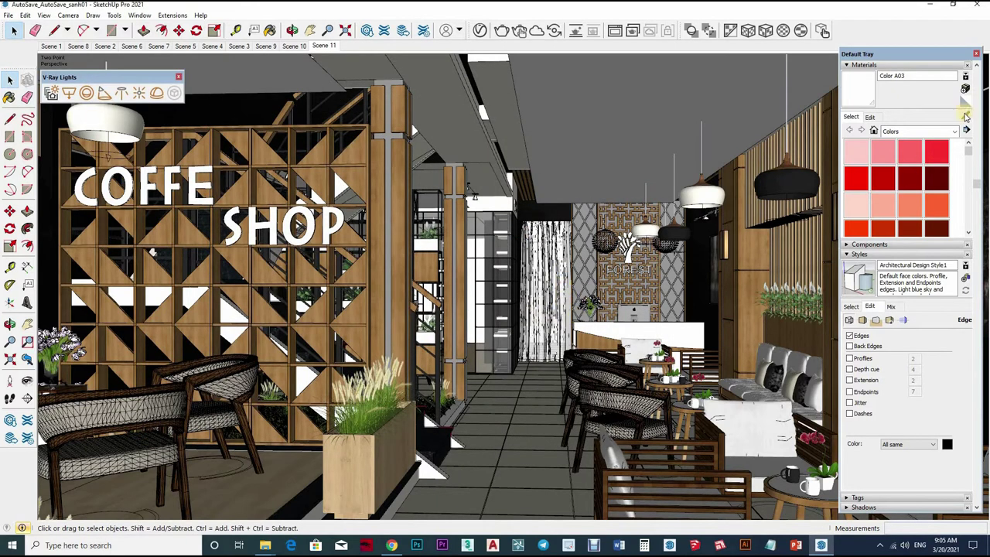
Step: Sample the REM CUA curtain material and inspect its Two Sided V-Ray settings using 0010_Snow
key(b)
alt+click(551, 280)
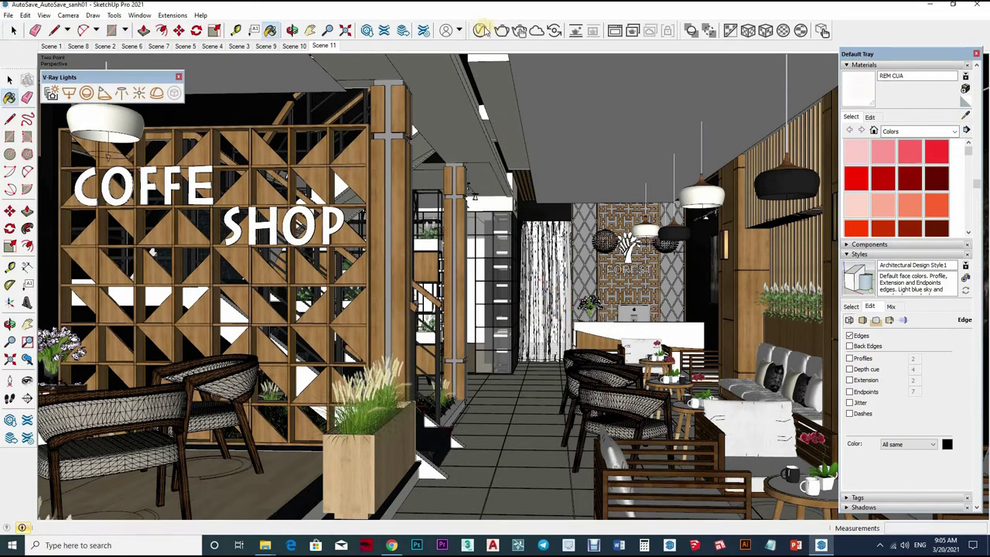
click(291, 30)
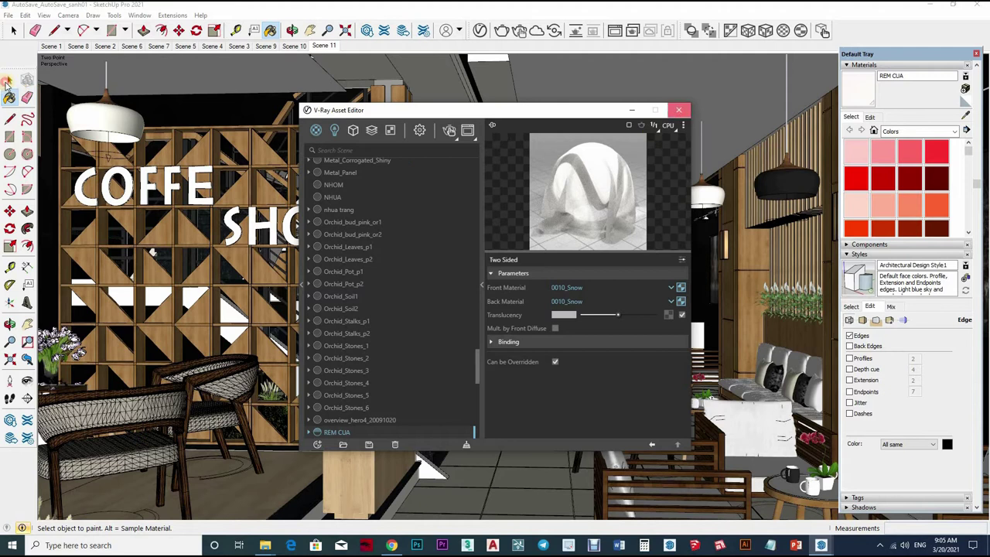
click(678, 109)
click(11, 80)
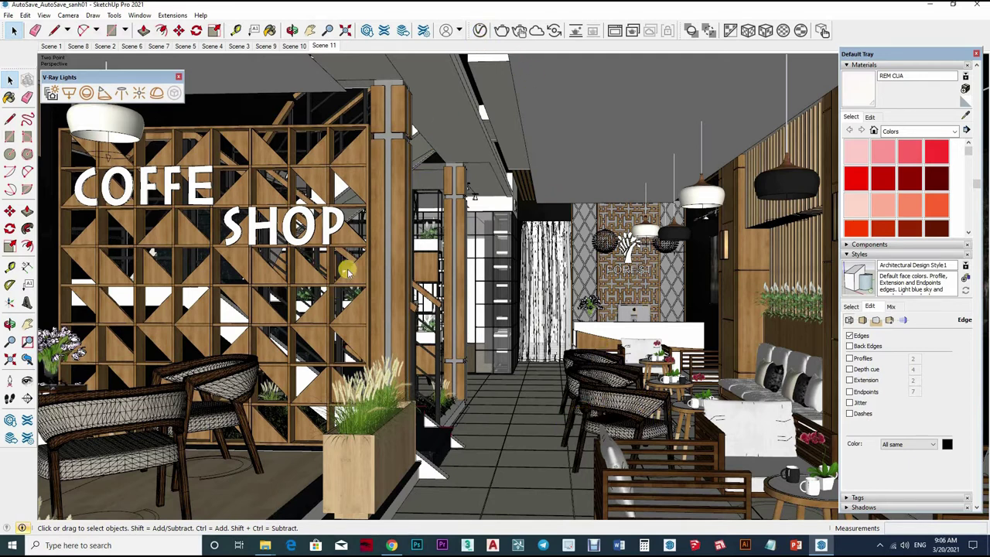
Step: In V-Ray render settings, turn on Safe Frame and turn off Interactive rendering
click(419, 130)
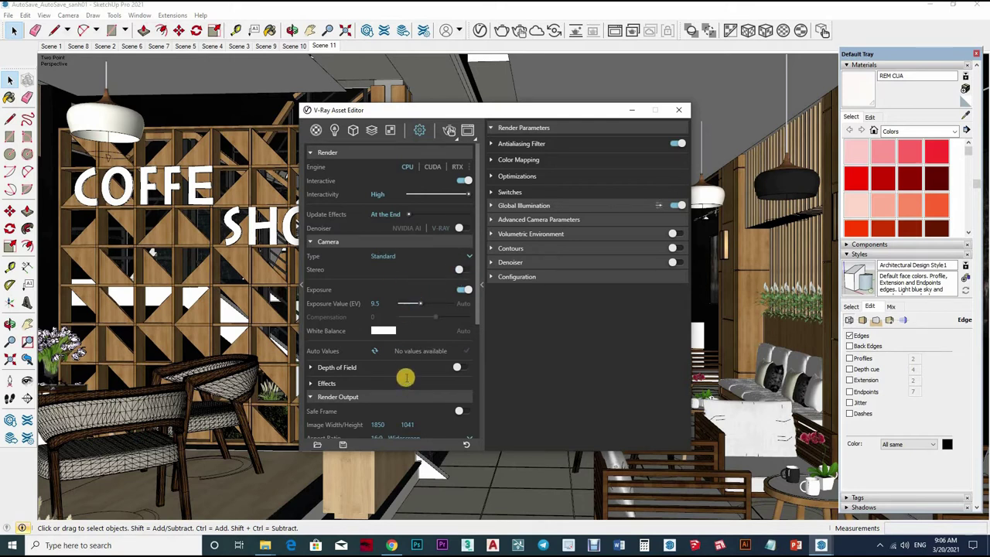
scroll(460, 362, down, 2)
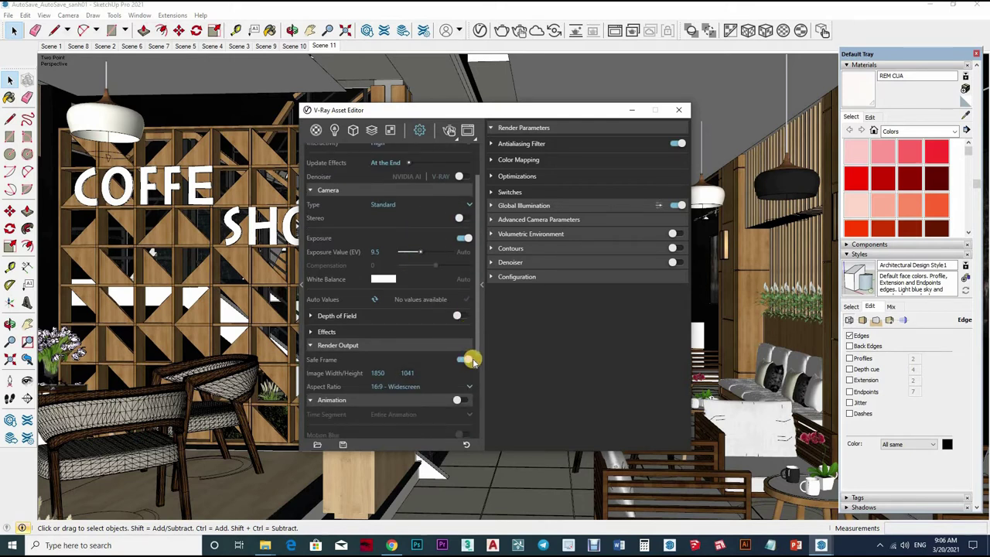
click(466, 360)
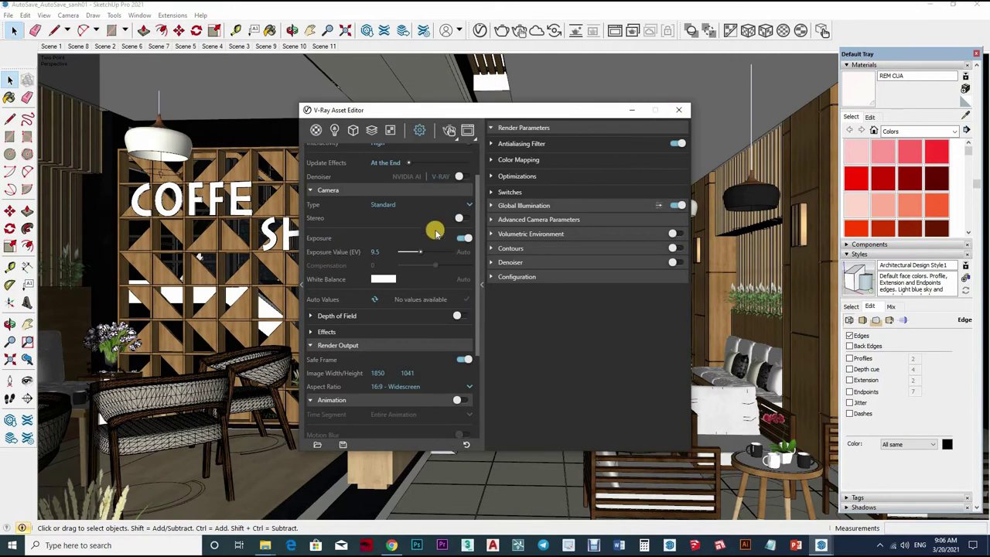
scroll(438, 229, up, 2)
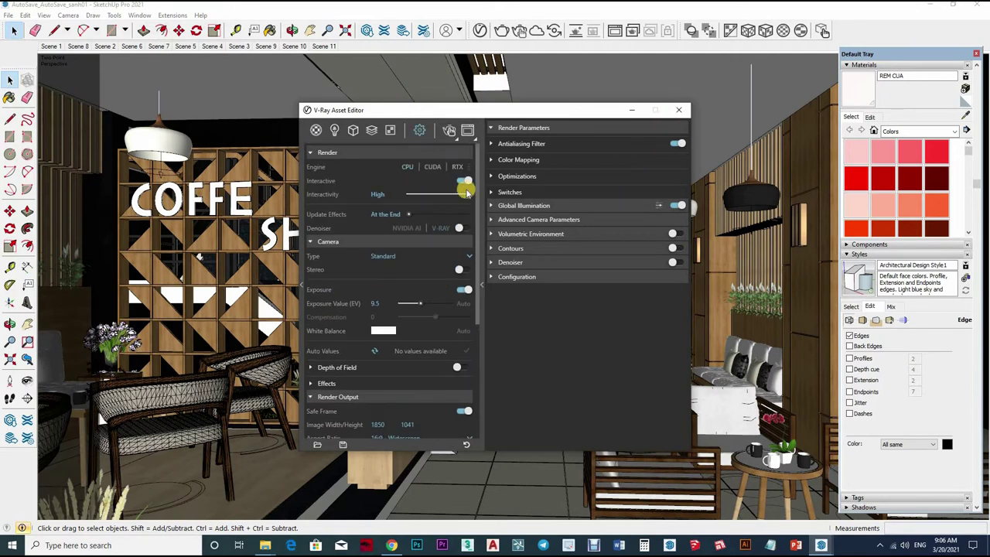
click(463, 181)
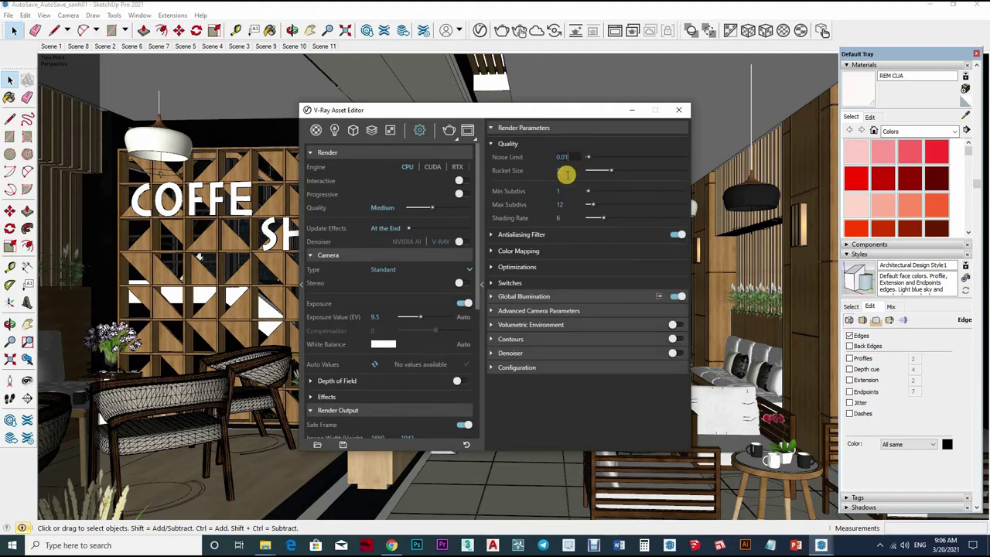
text(0.005)
Step: Set noise limit 0.005, Max Subdivs 24, and the Triangle antialiasing filter
click(567, 175)
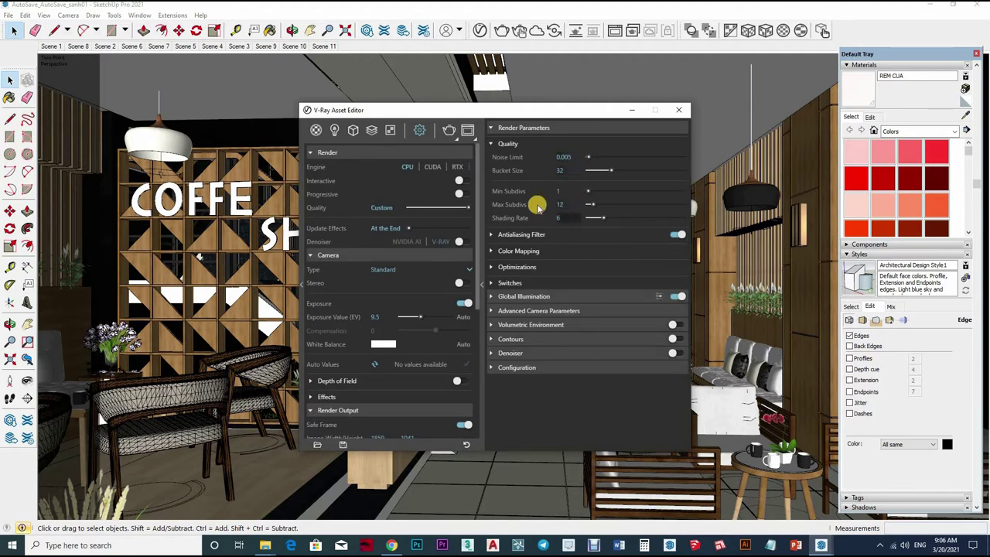
text(24)
key(Return)
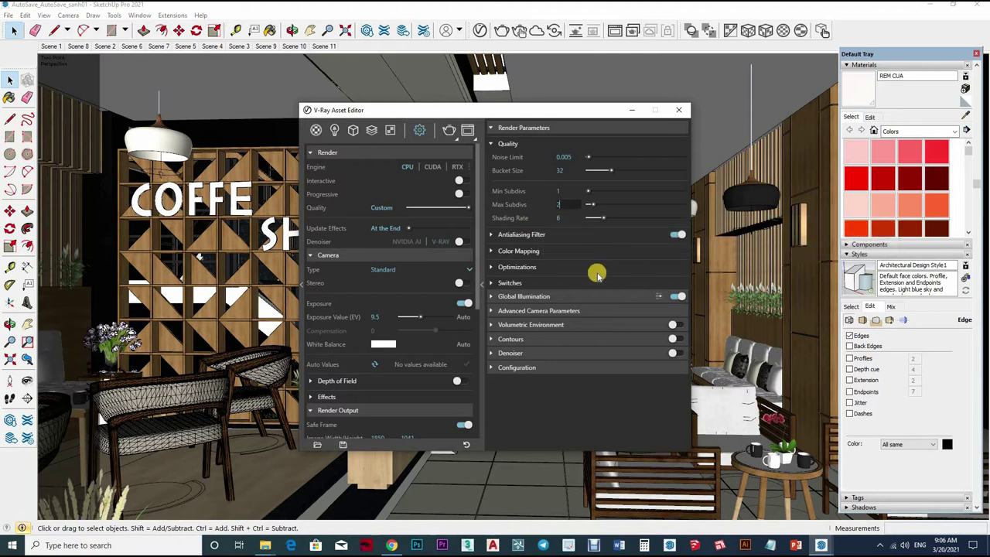
click(560, 240)
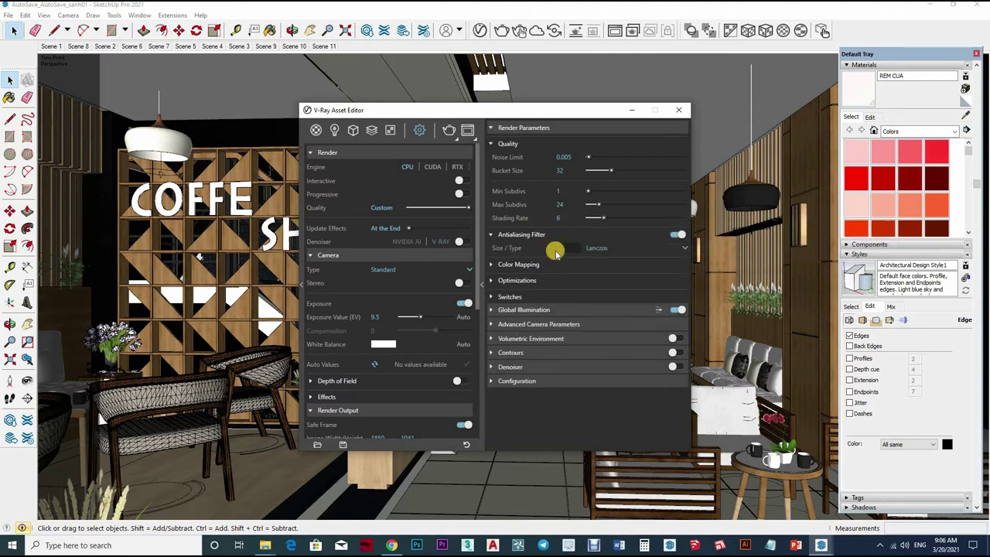
drag(555, 252, 604, 251)
click(599, 248)
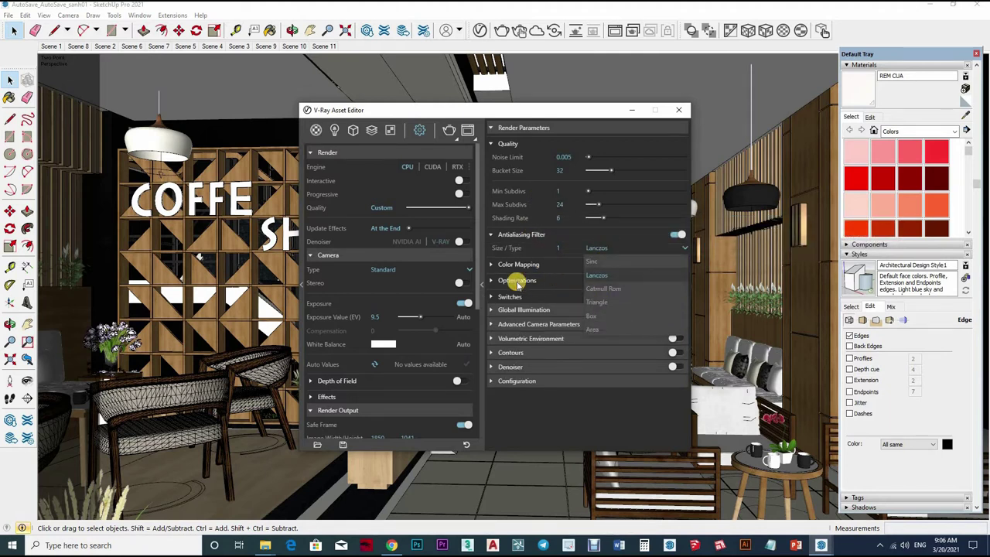
click(591, 275)
Step: Keep Light cache secondary rays and set irradiance Max Rate -1, Subdivs 80, Interpolation 50
click(592, 325)
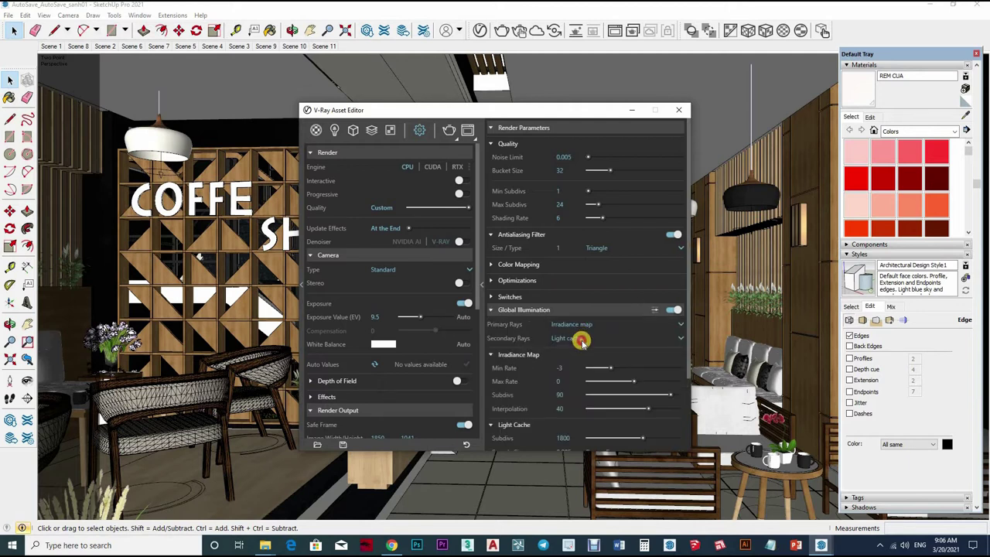
click(581, 342)
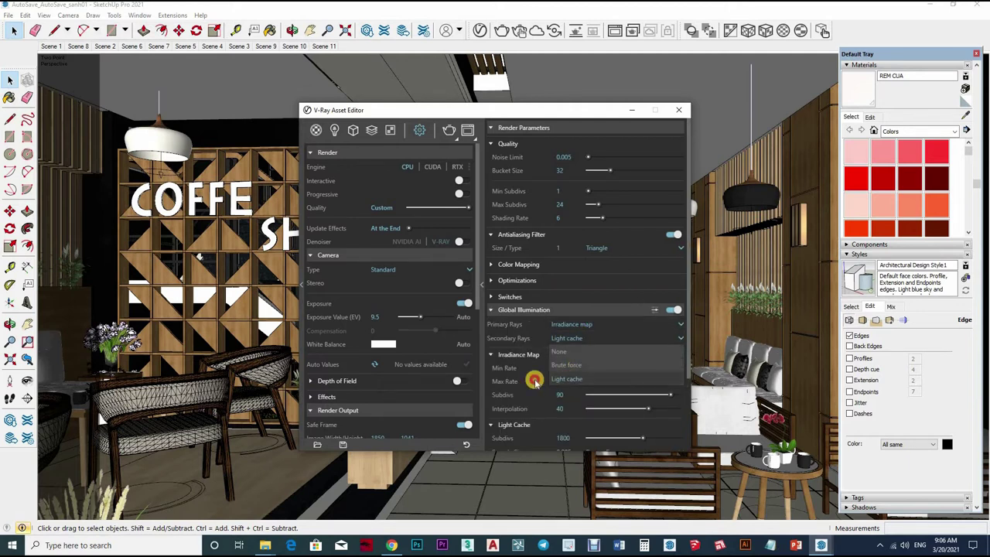
click(533, 380)
text(-1)
click(551, 395)
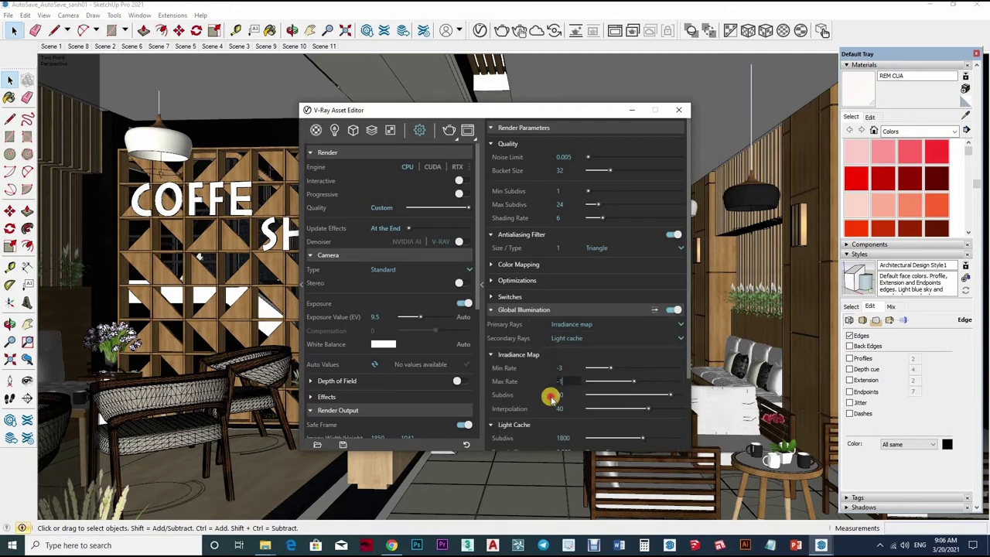
text(80)
click(566, 409)
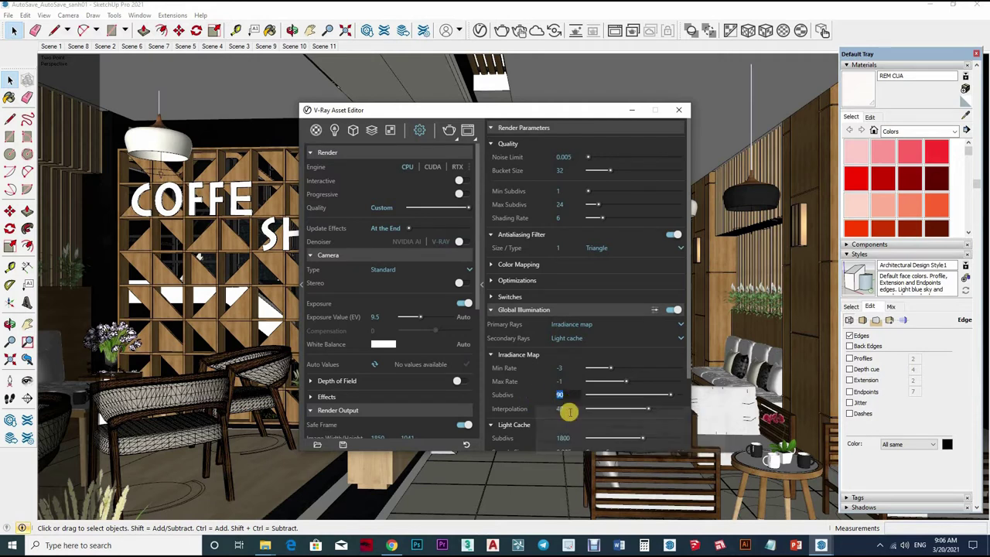
text(50)
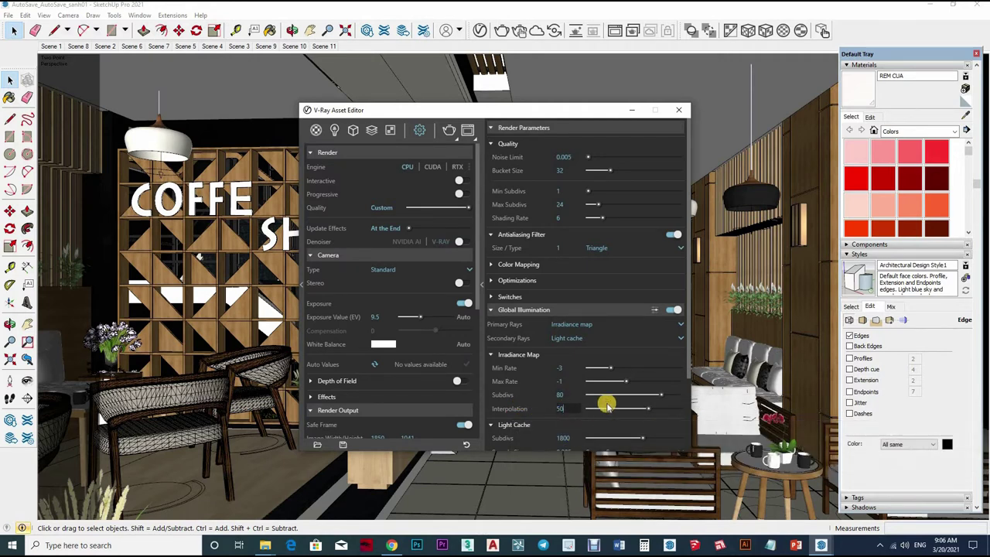
key(Return)
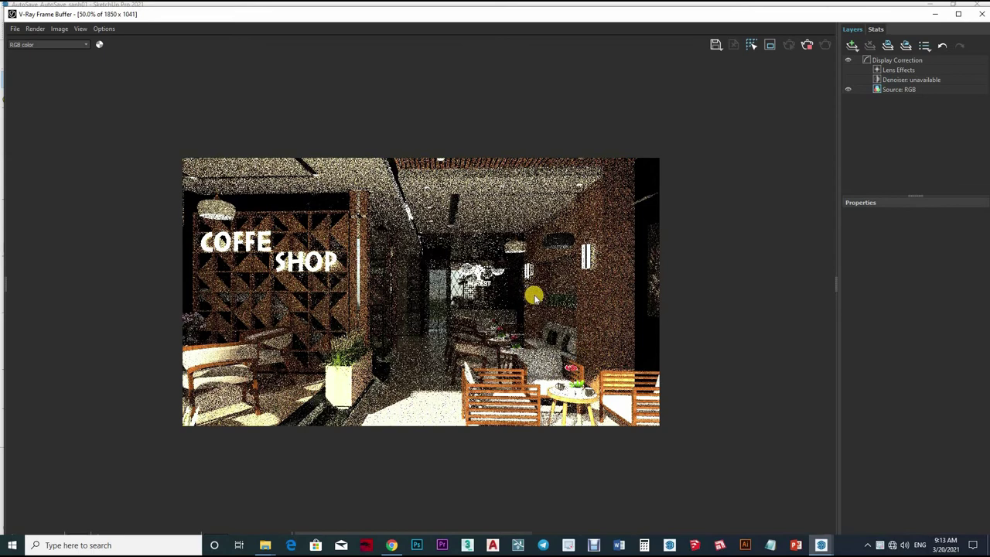
Step: Narrow the Layers panel, then zoom to 100% and pan to inspect the noisy in-progress render
scroll(572, 282, up, 1)
scroll(540, 292, down, 1)
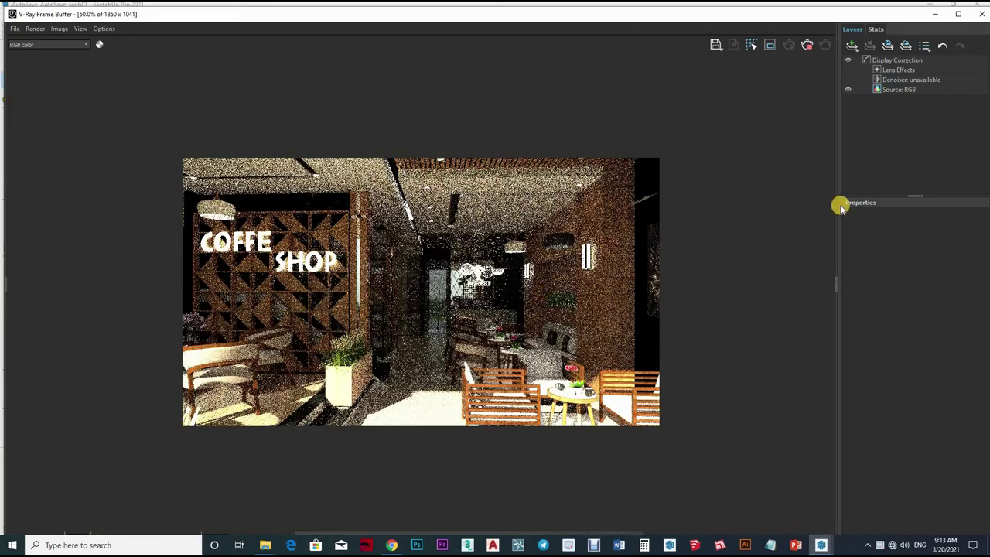
drag(839, 208, 921, 213)
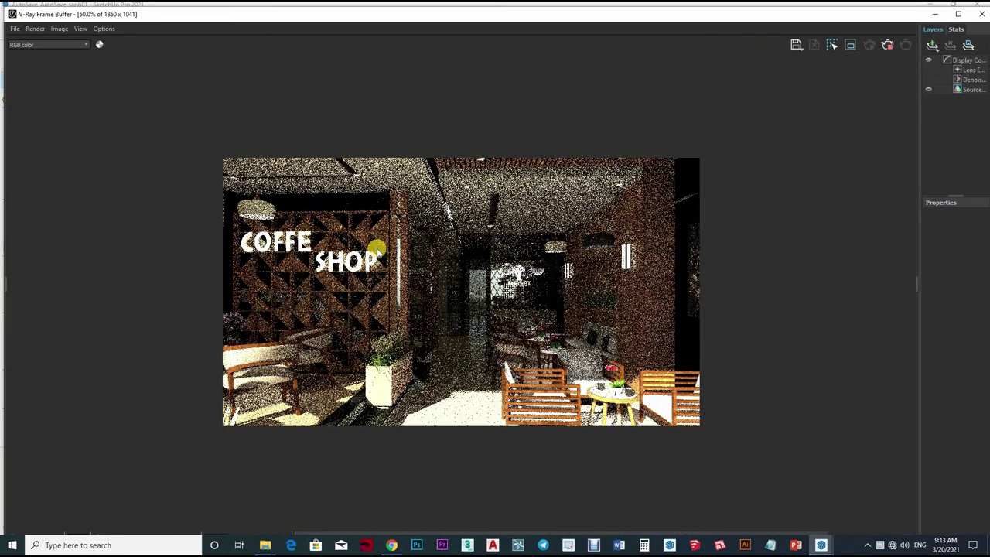
scroll(377, 255, up, 1)
mouse_move(504, 193)
middle_down()
mouse_move(471, 237)
mouse_move(469, 296)
middle_up()
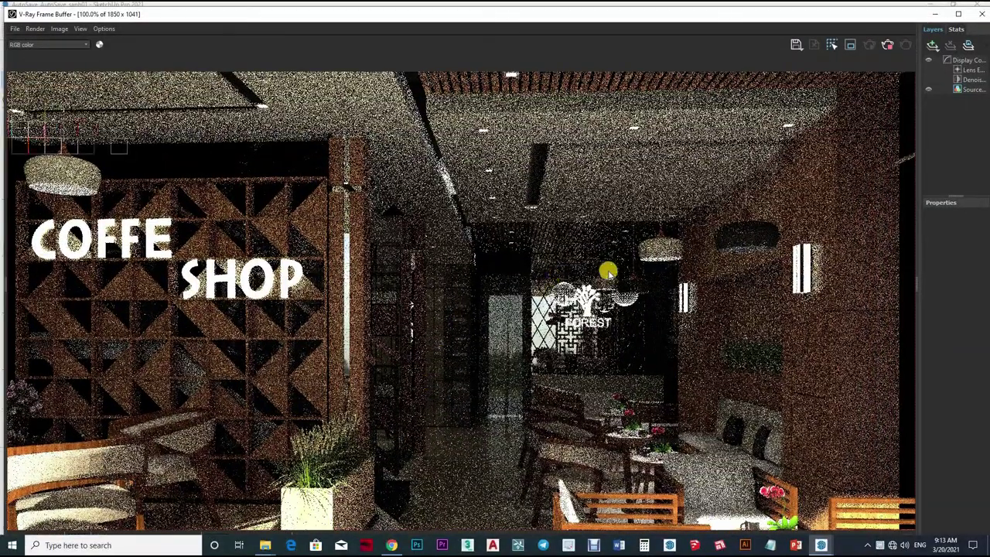
scroll(608, 271, down, 1)
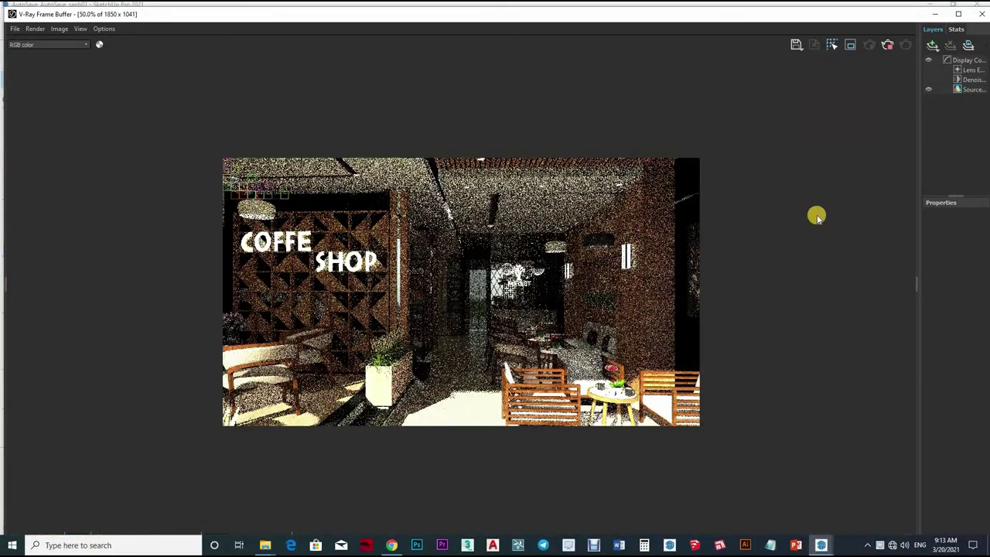
Step: Maximize the V-Ray Frame Buffer window and let the 1850 × 1041 café render finish cleanly
click(957, 16)
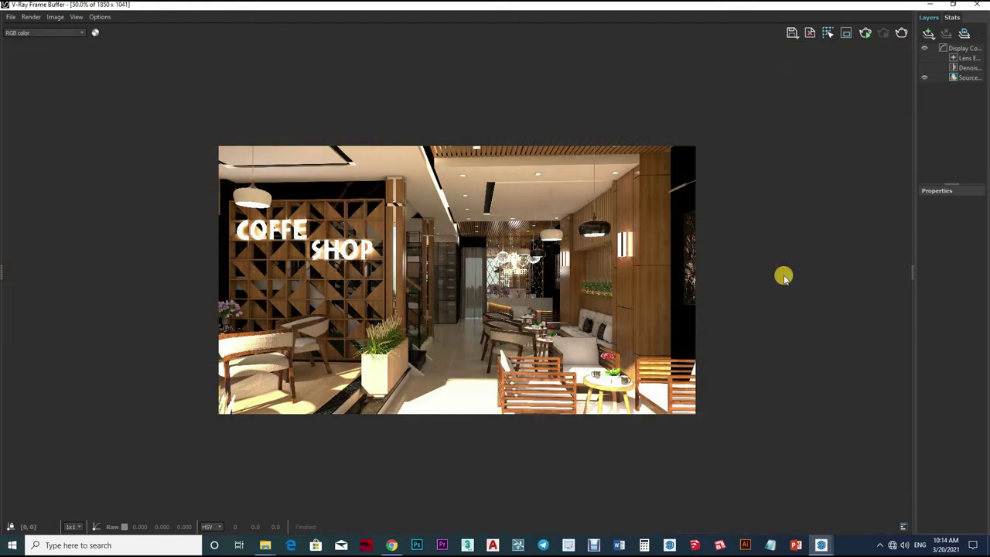
Step: Zoom in and pan across the finished render to check the COFFE SHOP wall
scroll(636, 286, up, 2)
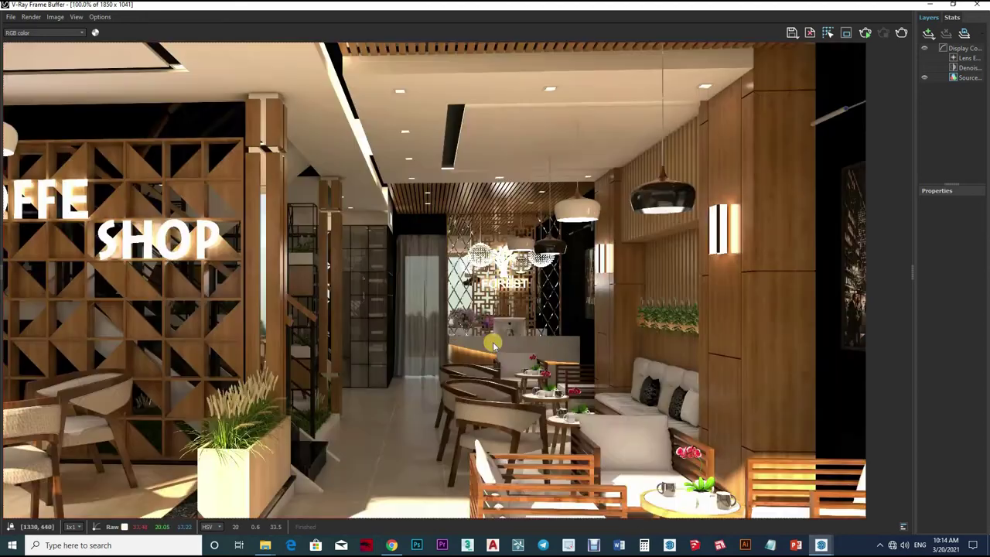
scroll(630, 296, up, 1)
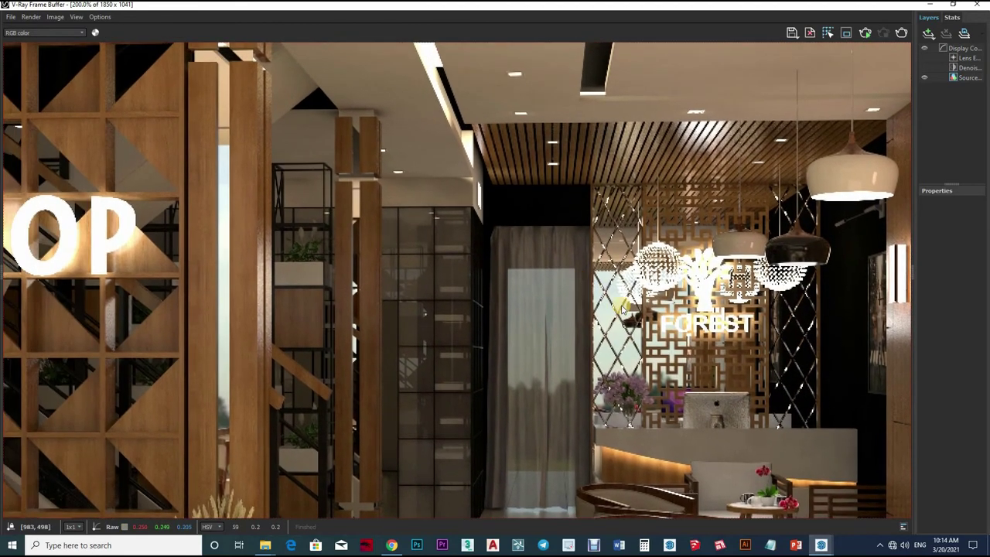
mouse_move(622, 307)
middle_down()
mouse_move(558, 316)
mouse_move(418, 236)
middle_up()
scroll(621, 239, down, 3)
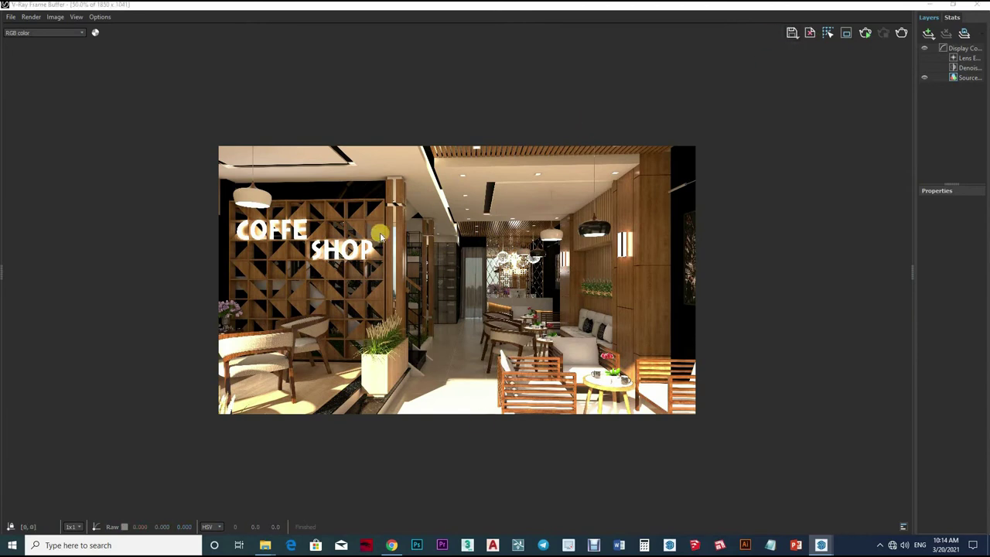
scroll(372, 316, down, 1)
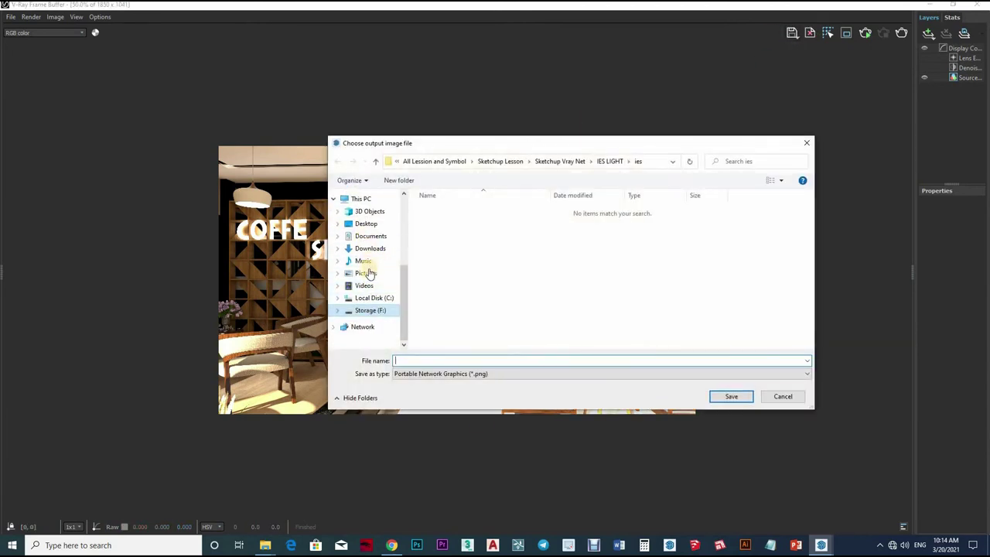
scroll(369, 272, up, 2)
Step: Save the render as PNG '1' in Desktop > V-RAY 5 > 20 03 2021 > pic
click(365, 277)
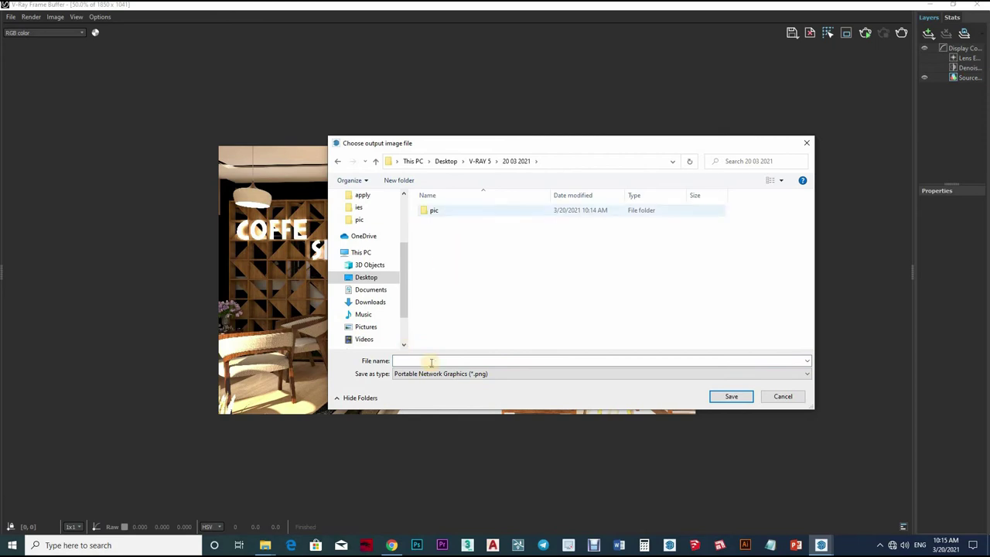
key(Return)
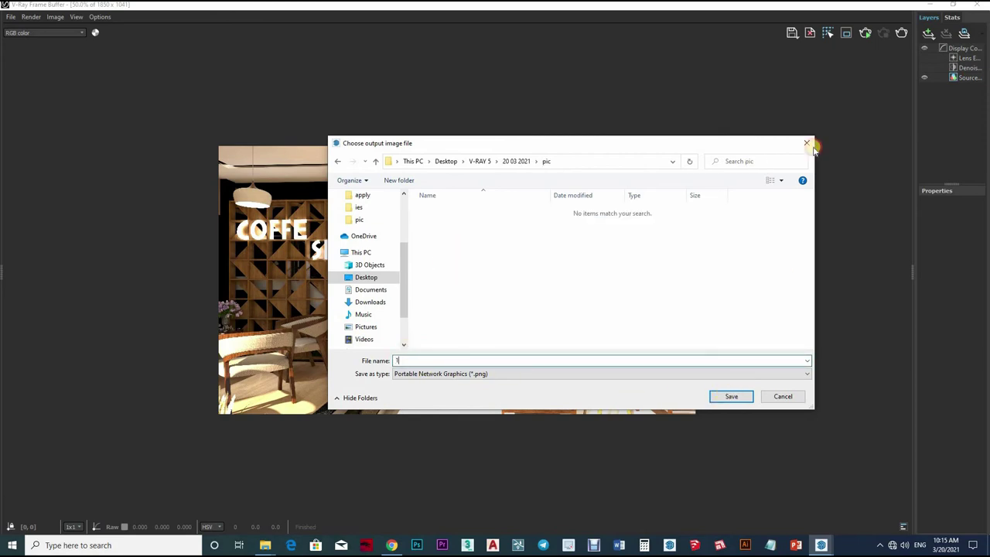
click(808, 145)
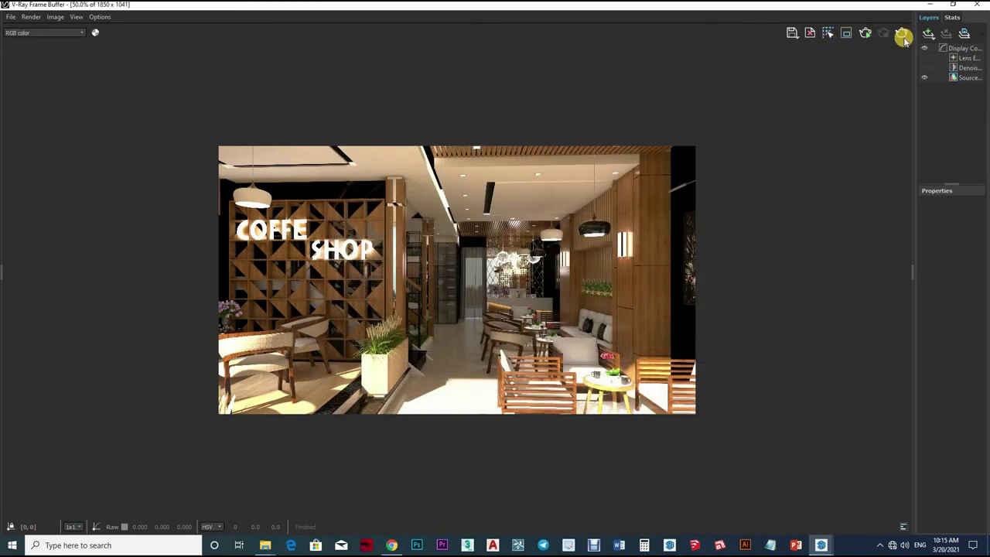
Step: Add an Exposure layer with exposure 2.023, highlight burn 0.313 and contrast 0.115
right_click(945, 99)
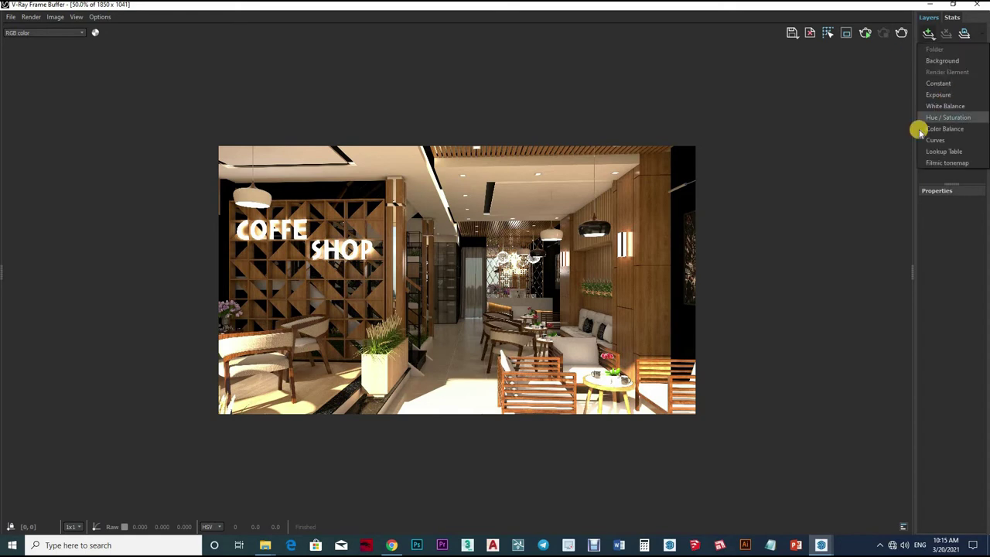
click(928, 94)
drag(801, 140, 803, 143)
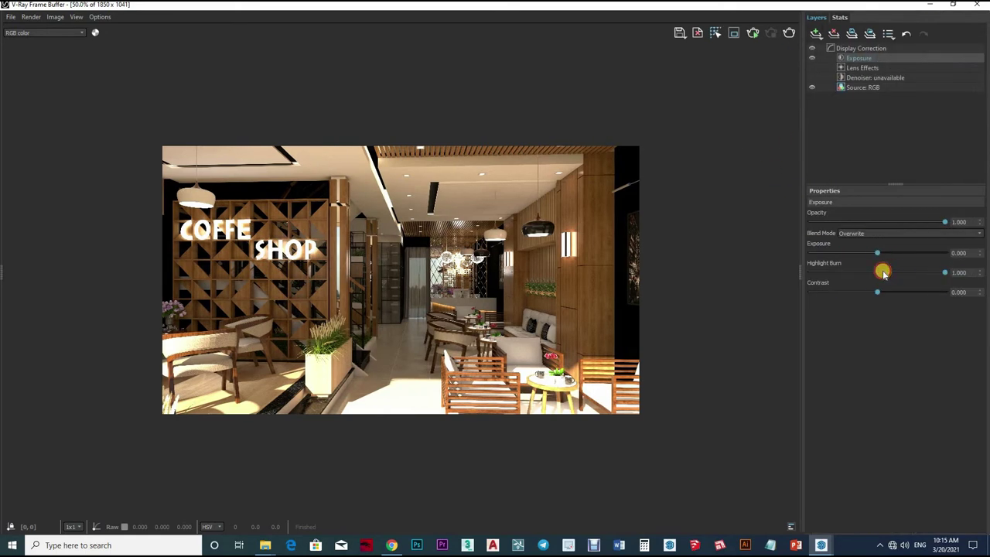
drag(878, 255, 906, 255)
click(887, 294)
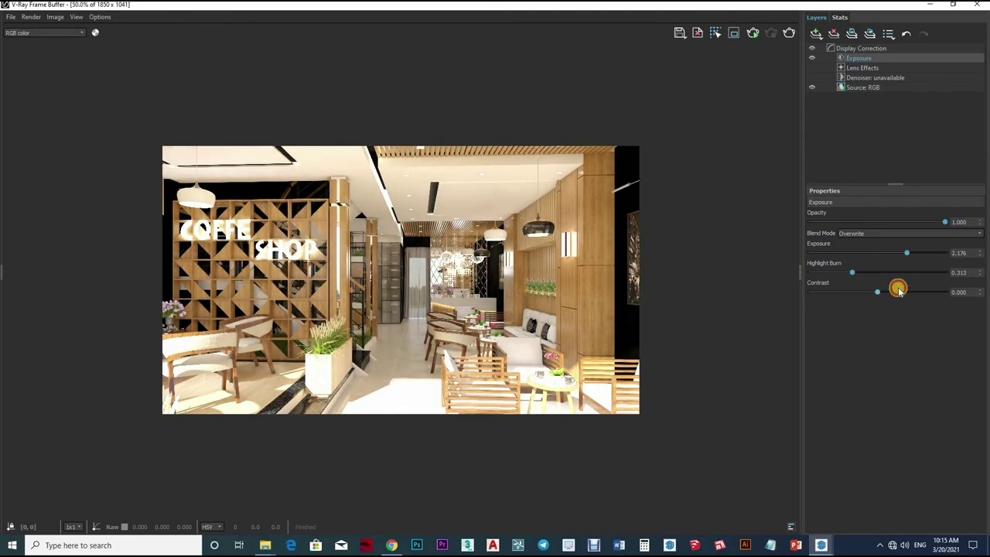
drag(898, 290, 885, 290)
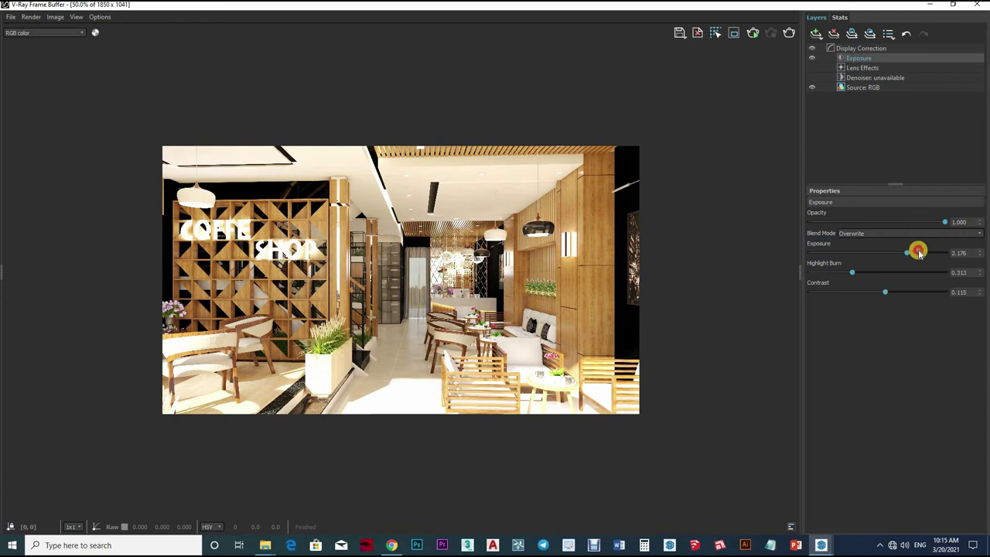
drag(906, 255, 904, 255)
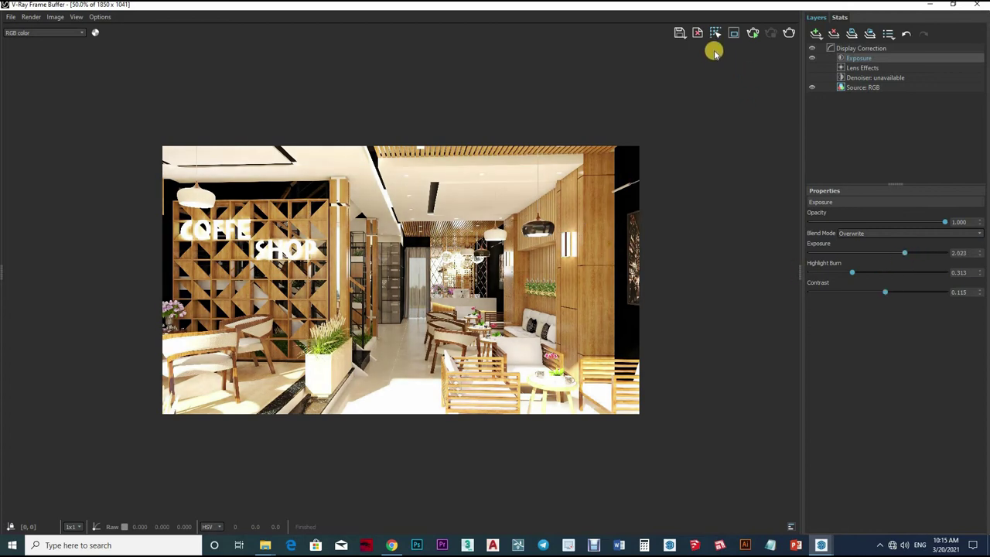
click(680, 32)
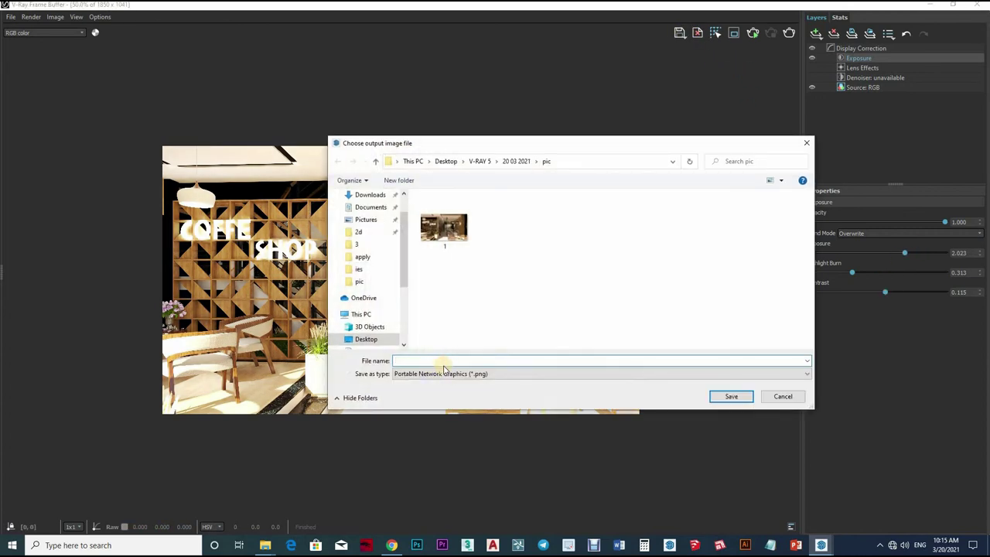
Step: Add a Curves layer and shape the master curve with control points to brighten the render
click(815, 33)
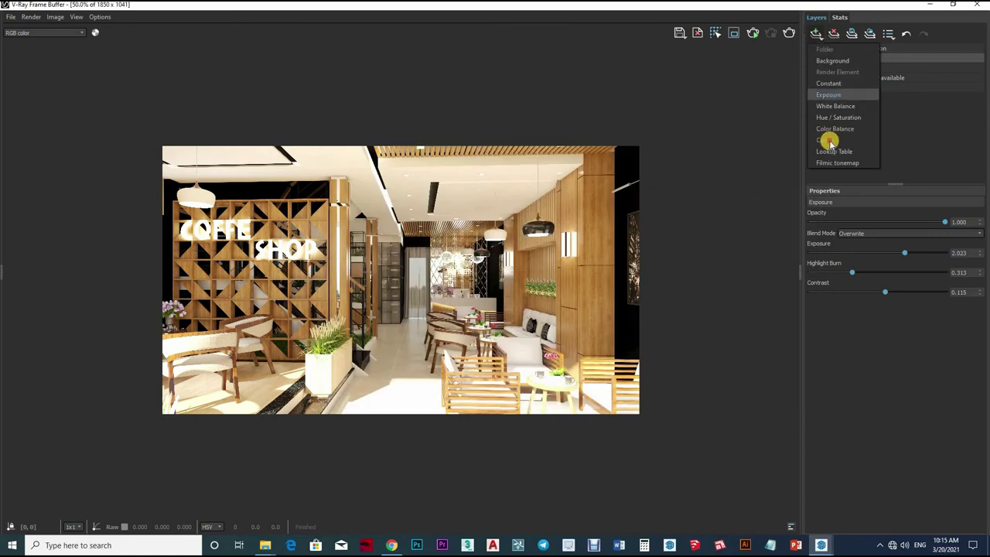
click(843, 135)
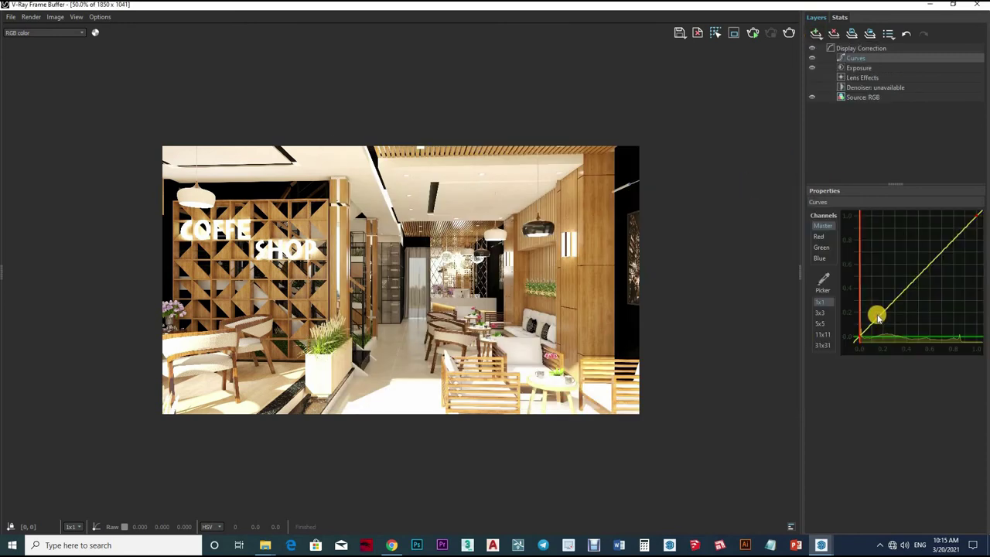
click(934, 247)
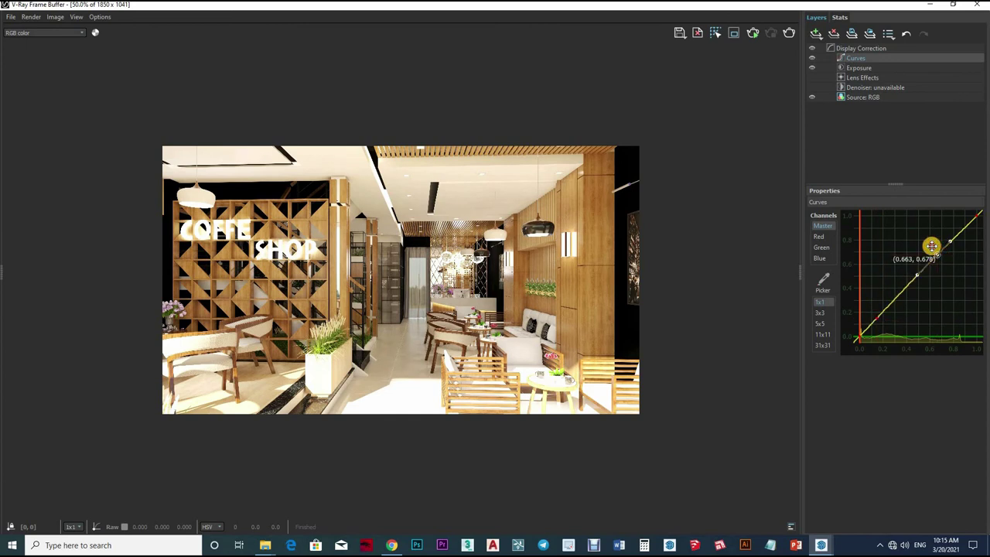
drag(933, 246, 940, 258)
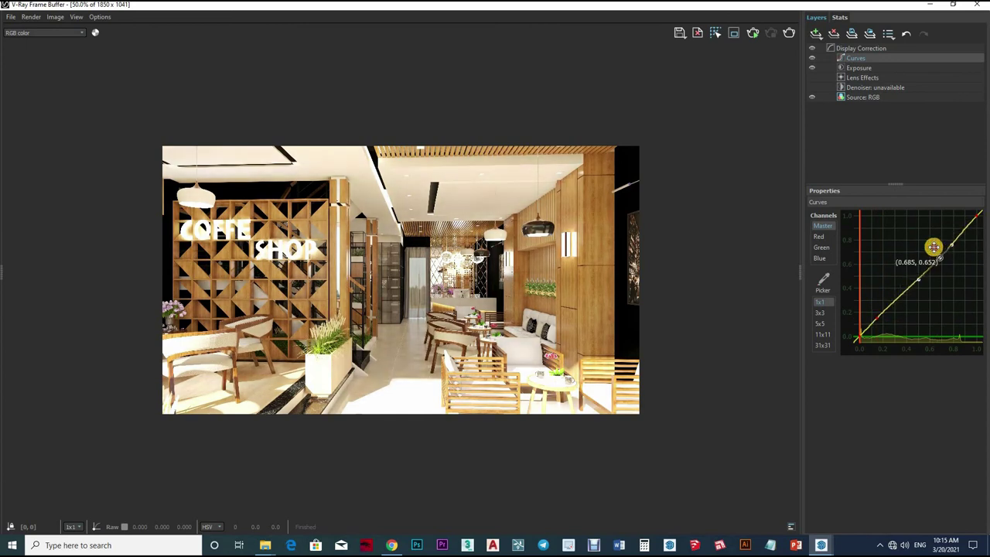
click(917, 269)
click(880, 323)
drag(878, 317, 883, 307)
text(3)
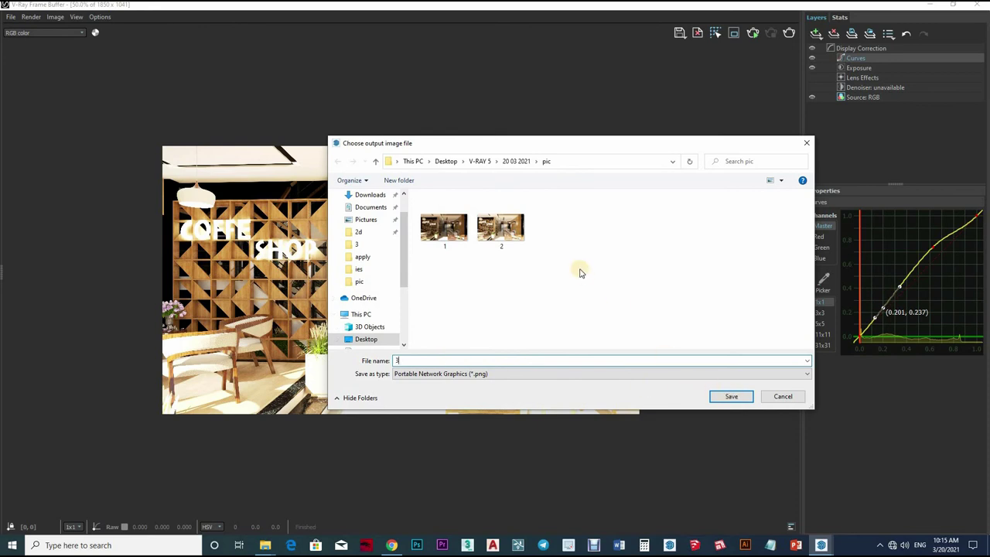
Step: Confirm saving the image as '3', then zoom in and out to inspect the corrected render
key(Return)
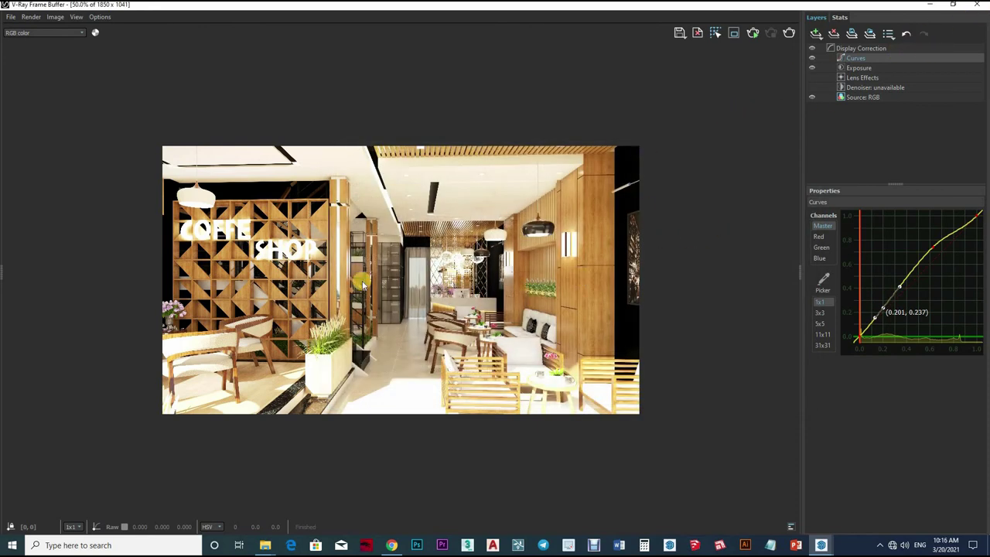
scroll(408, 274, up, 2)
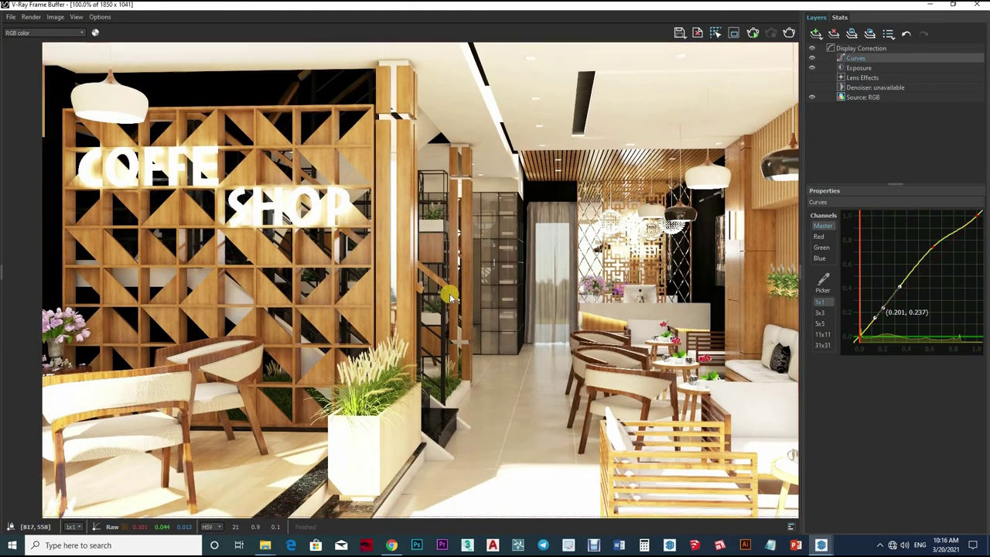
scroll(541, 330, up, 1)
scroll(471, 166, down, 2)
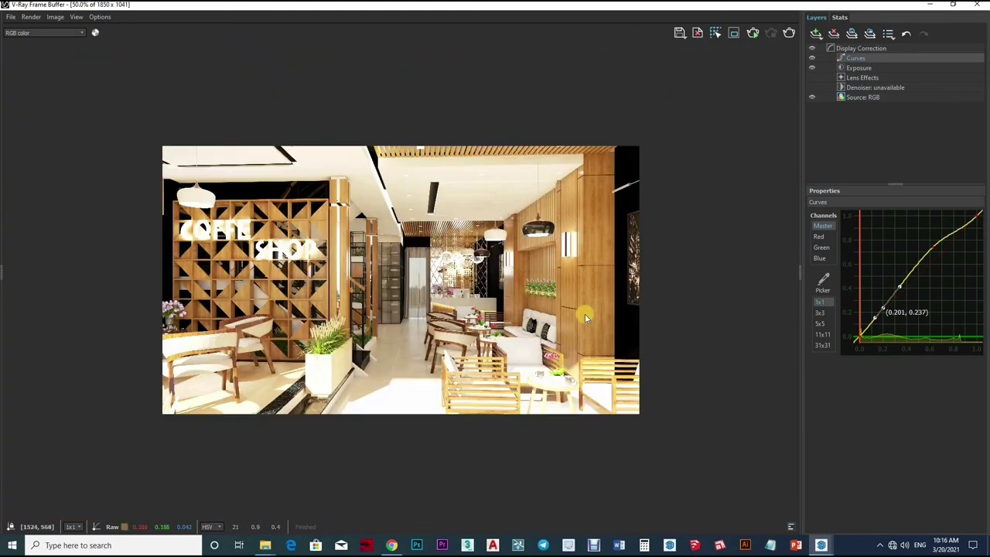
scroll(619, 338, up, 2)
scroll(618, 338, down, 1)
scroll(541, 317, up, 1)
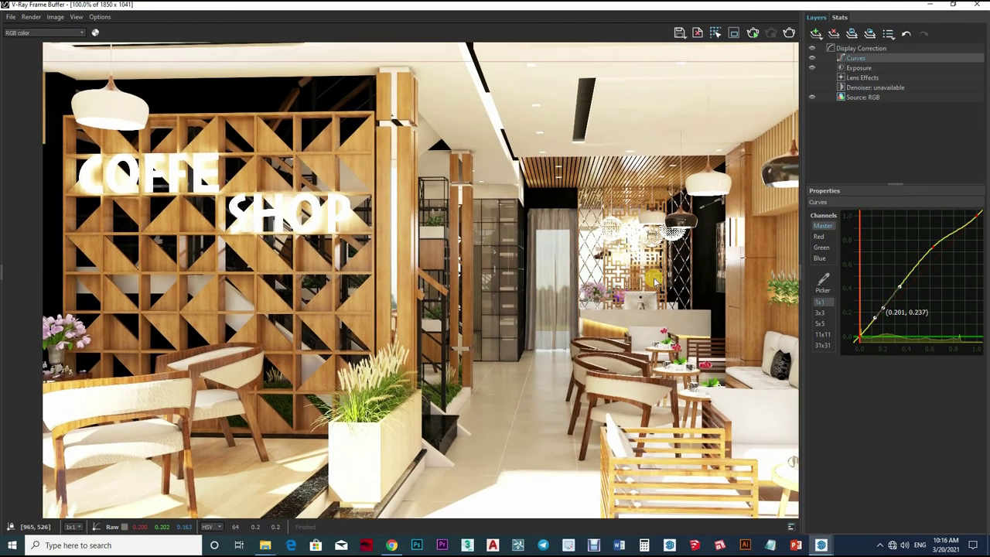
scroll(740, 285, down, 1)
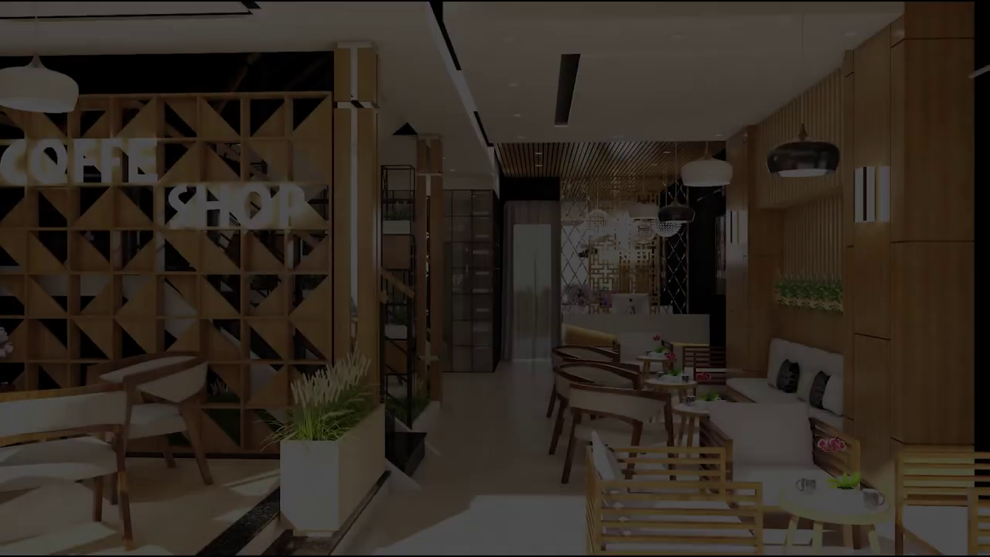